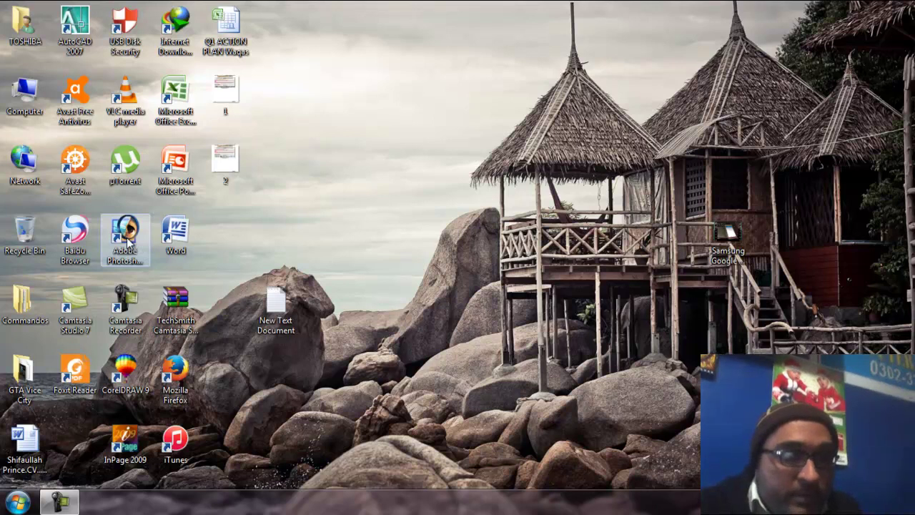
# Launch Adobe Photoshop 7.0 from its desktop icon
pyautogui.click(128, 243)
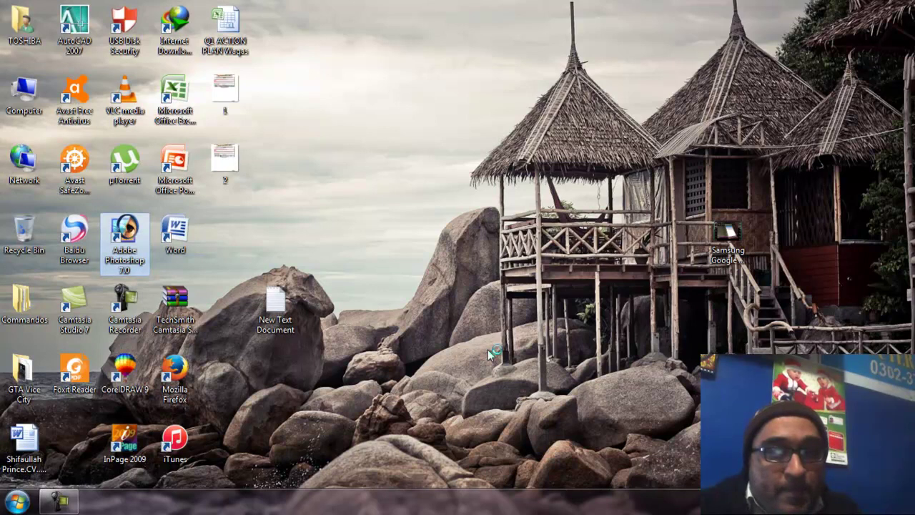
pyautogui.press('Return')
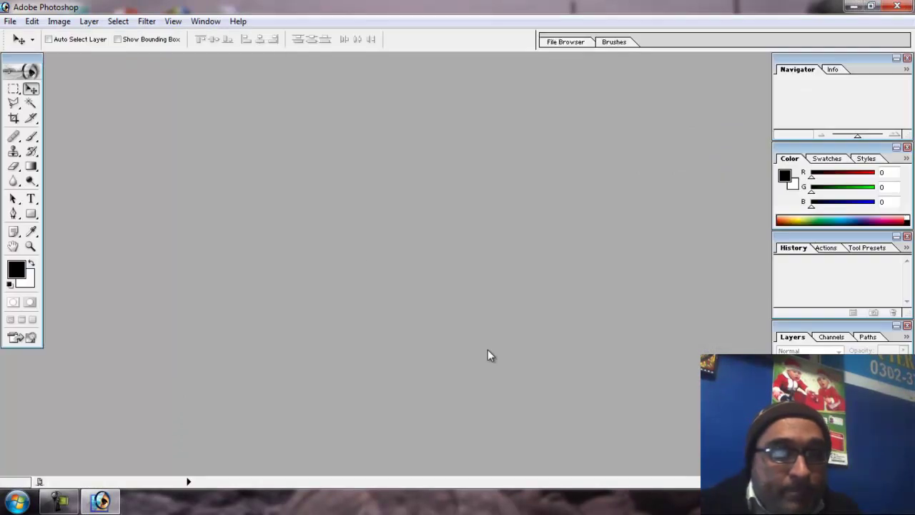
# Set up a new white 800 x 600 px, 72 resolution document named 'DC Videos First Lecture'
pyautogui.click(11, 21)
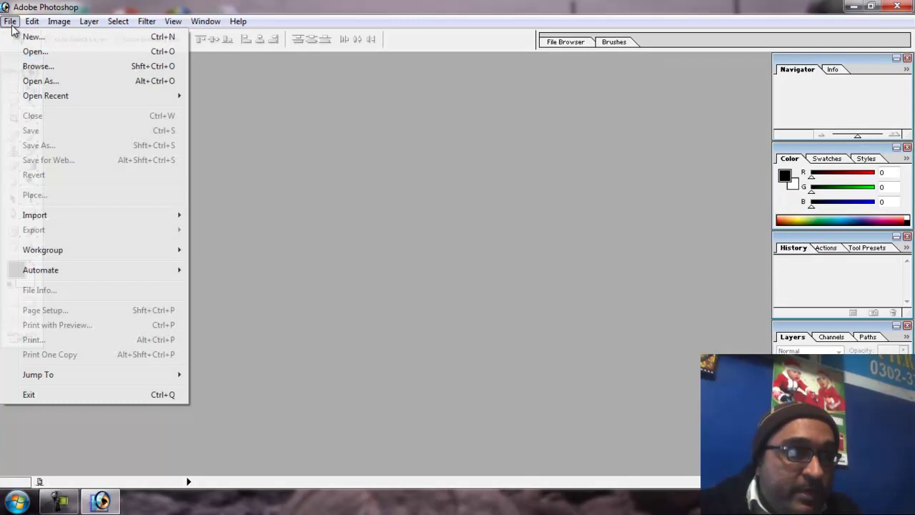
pyautogui.click(32, 37)
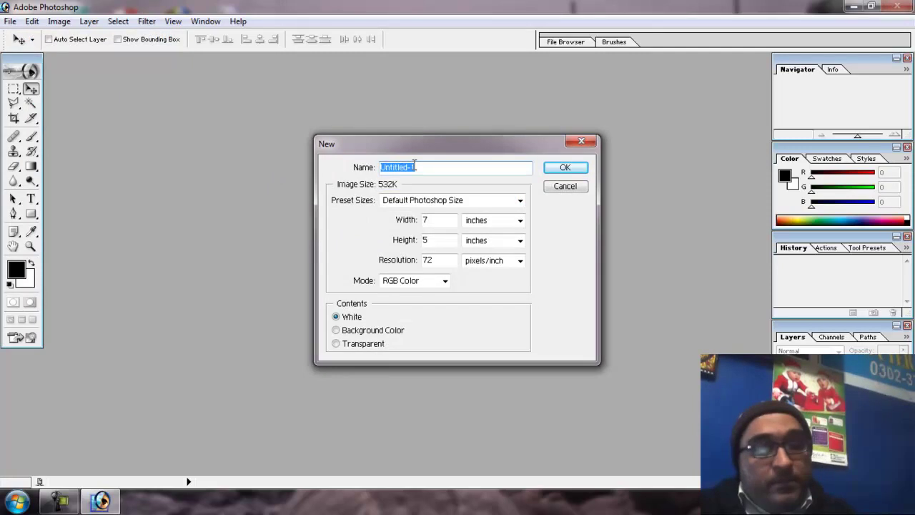
pyautogui.write('DC Videos First')
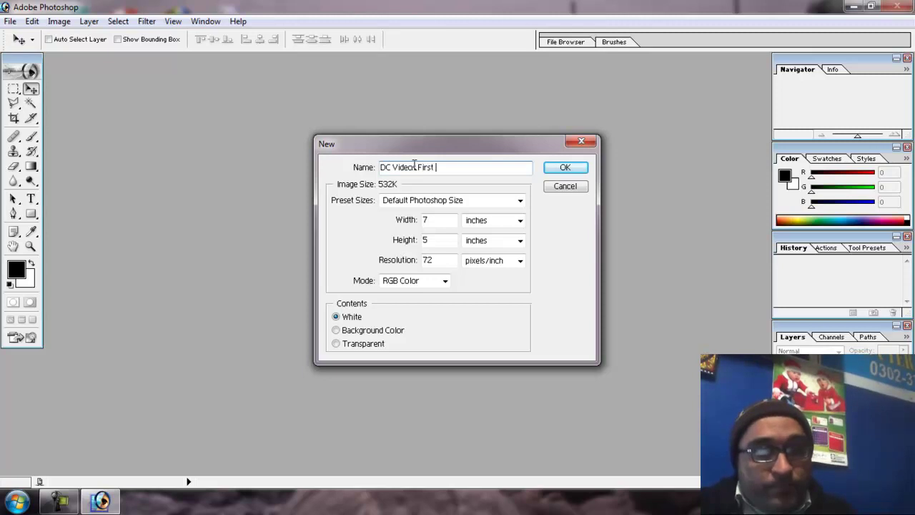
pyautogui.write('Lec')
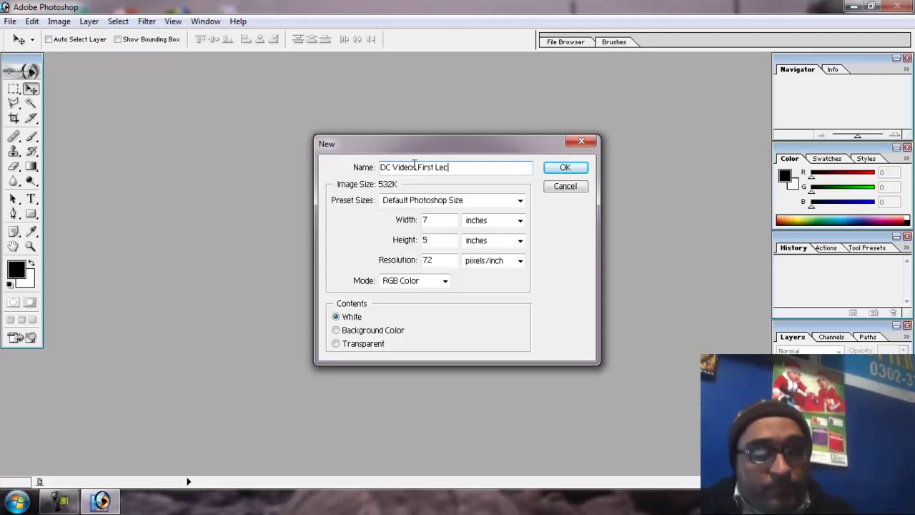
pyautogui.write('ture')
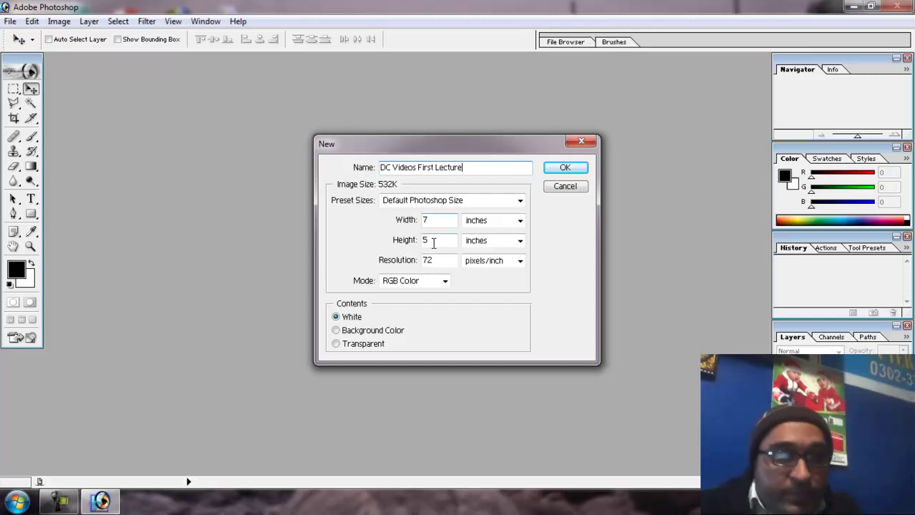
pyautogui.click(487, 203)
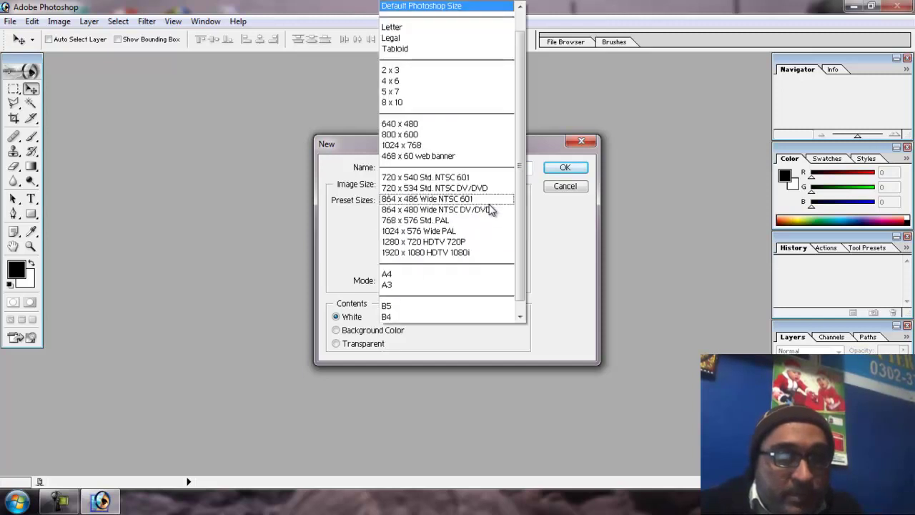
pyautogui.click(417, 135)
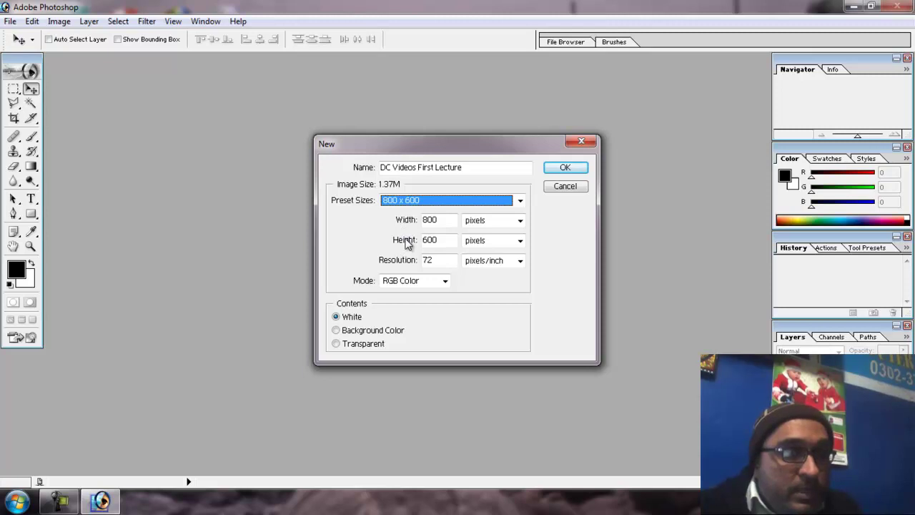
pyautogui.doubleClick(439, 260)
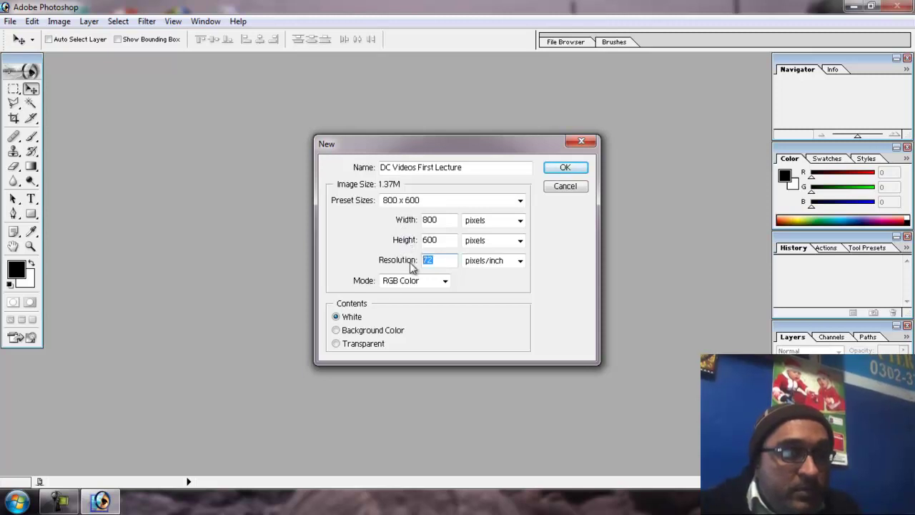
pyautogui.click(334, 318)
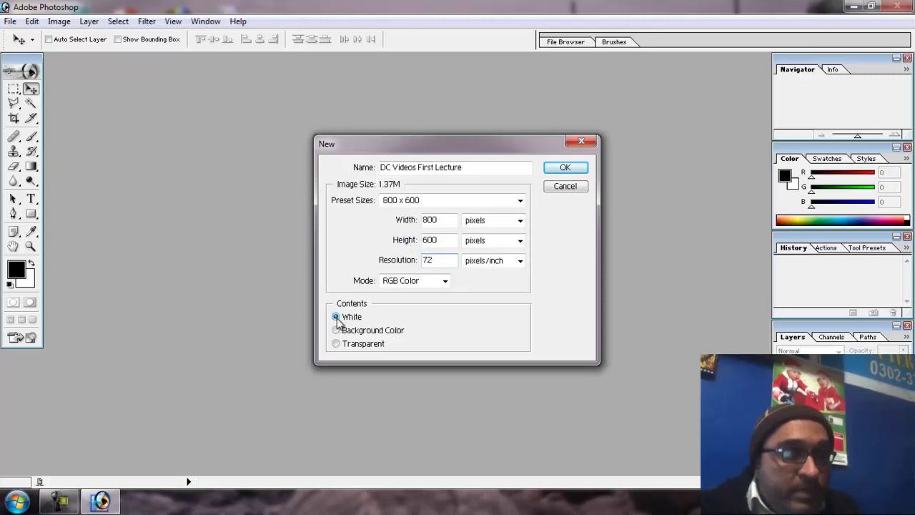
# Create the document, centre its window and type a capital D on the canvas
pyautogui.click(576, 167)
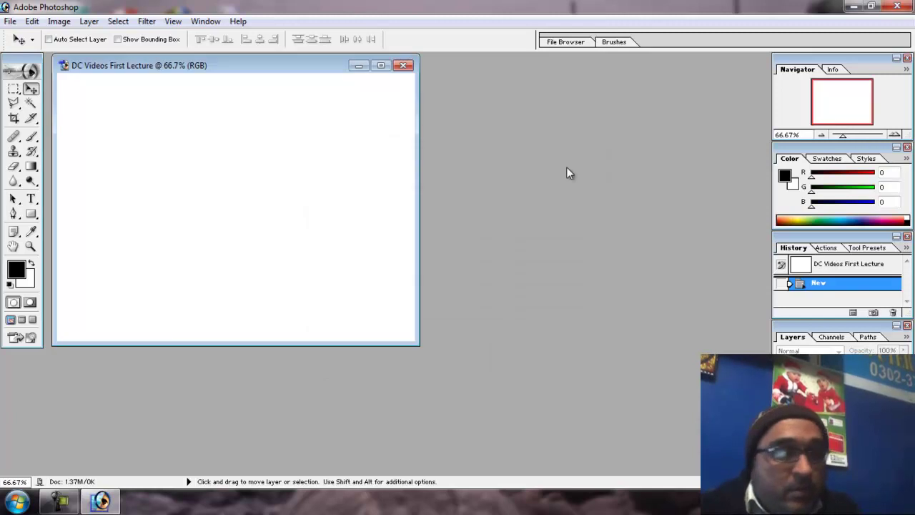
pyautogui.moveTo(227, 67); pyautogui.dragTo(386, 112)
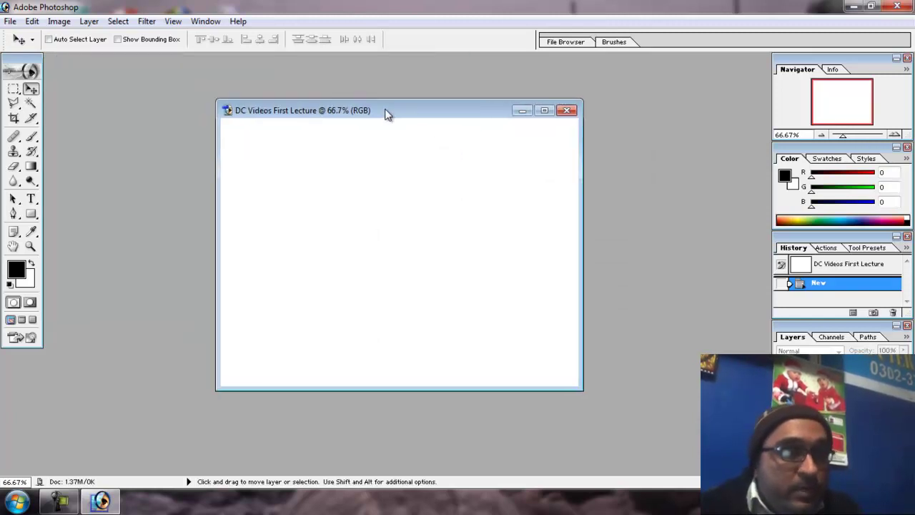
pyautogui.click(31, 200)
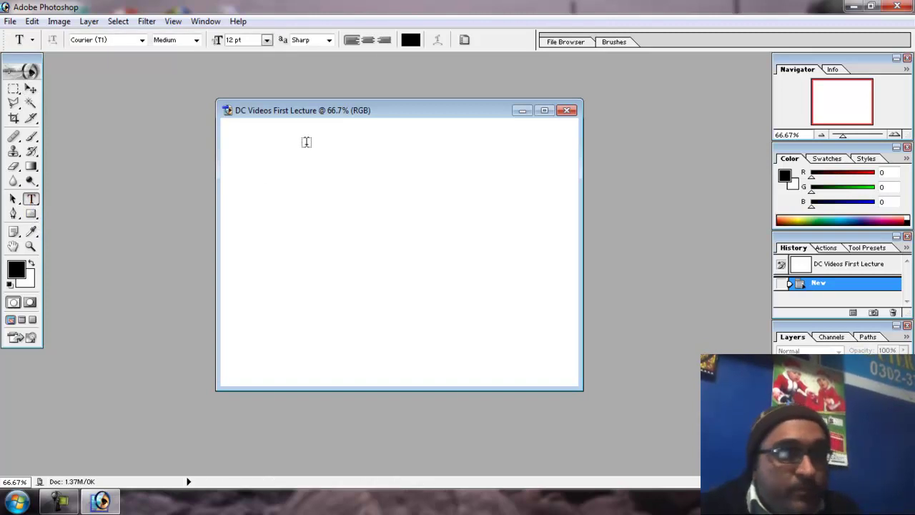
pyautogui.click(260, 176)
pyautogui.hotkey('shift', 'd')
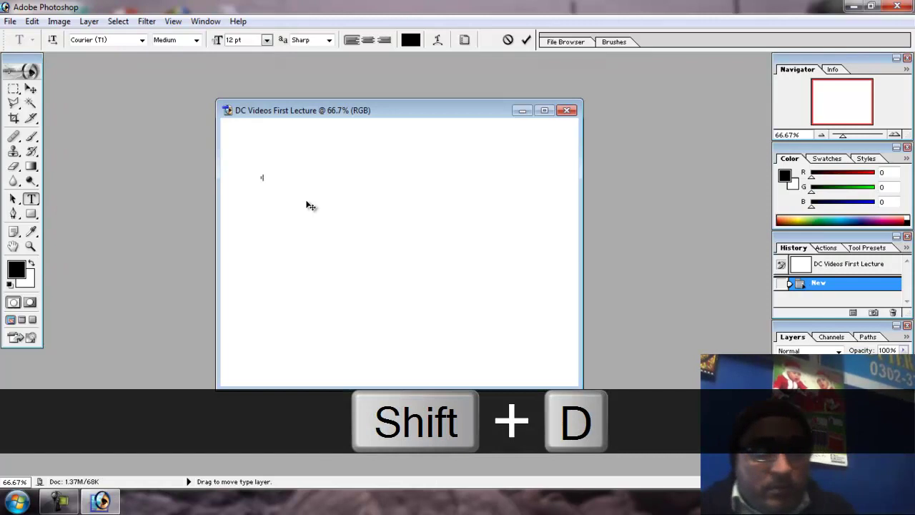
pyautogui.hotkey('shift', 'Left')
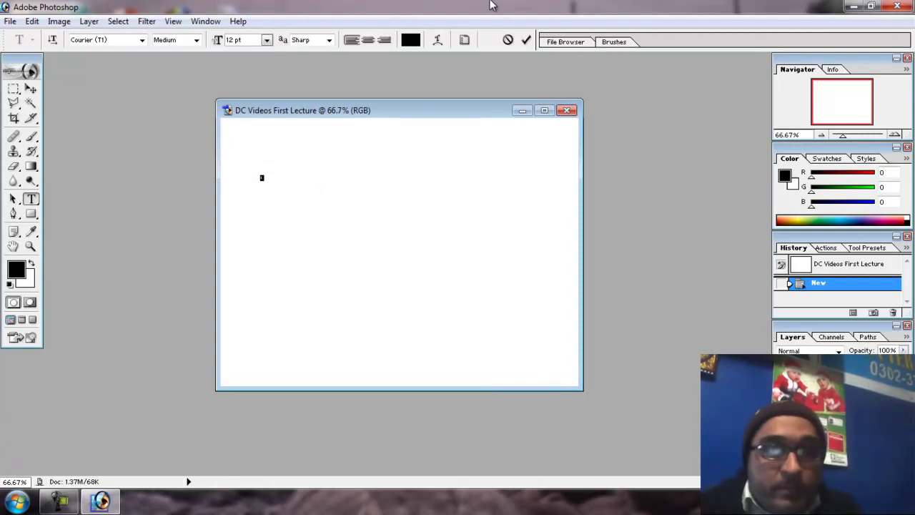
pyautogui.click(527, 40)
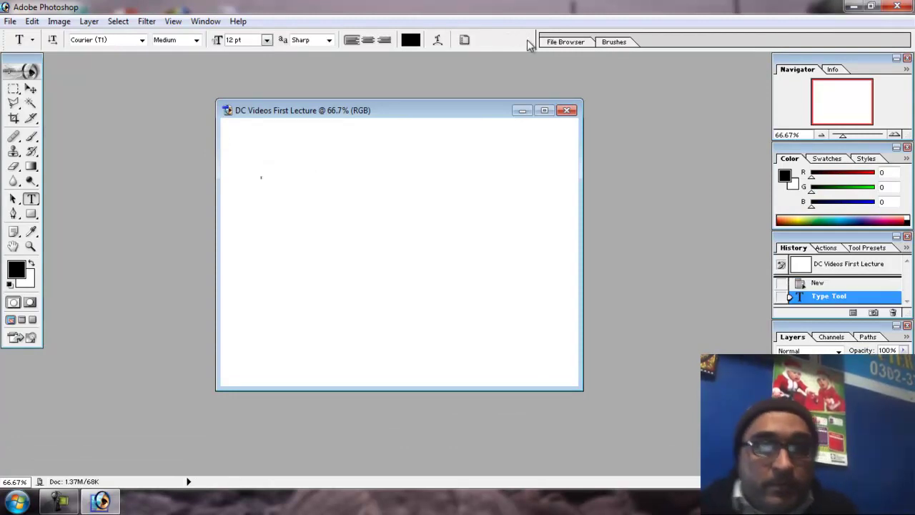
# Scale the D up to a large letter and move it toward the upper left
pyautogui.hotkey('ctrl', 't')
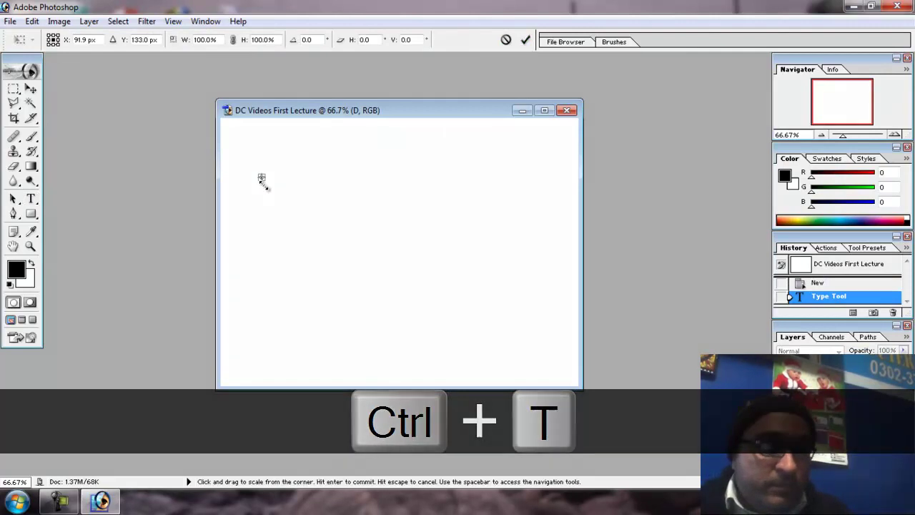
pyautogui.moveTo(262, 179); pyautogui.dragTo(300, 226)
pyautogui.press('Return')
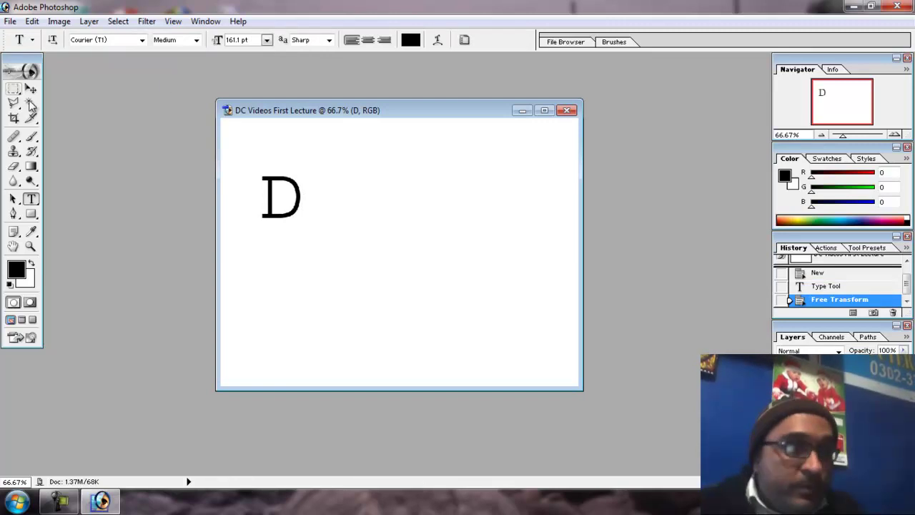
pyautogui.click(31, 88)
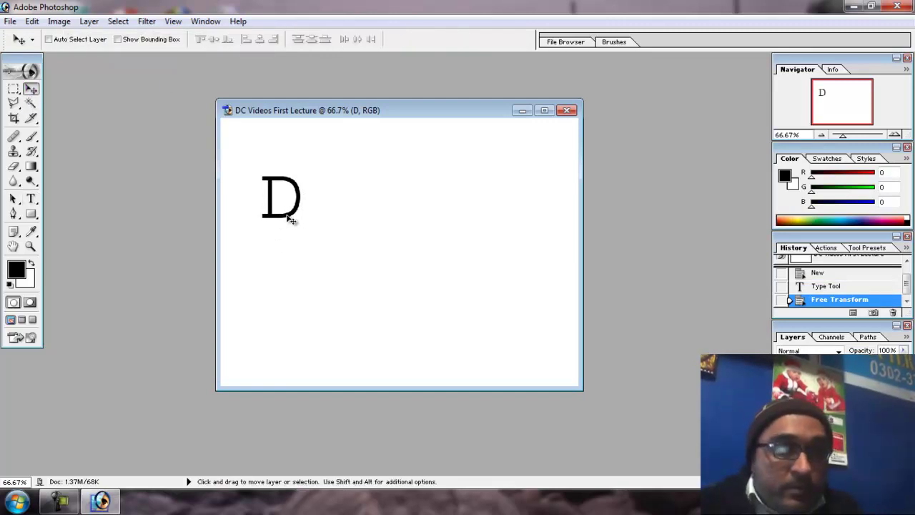
pyautogui.moveTo(290, 219); pyautogui.dragTo(280, 189)
# Preview fonts on the D and switch it from Courier to Bernard MT Condensed
pyautogui.click(31, 199)
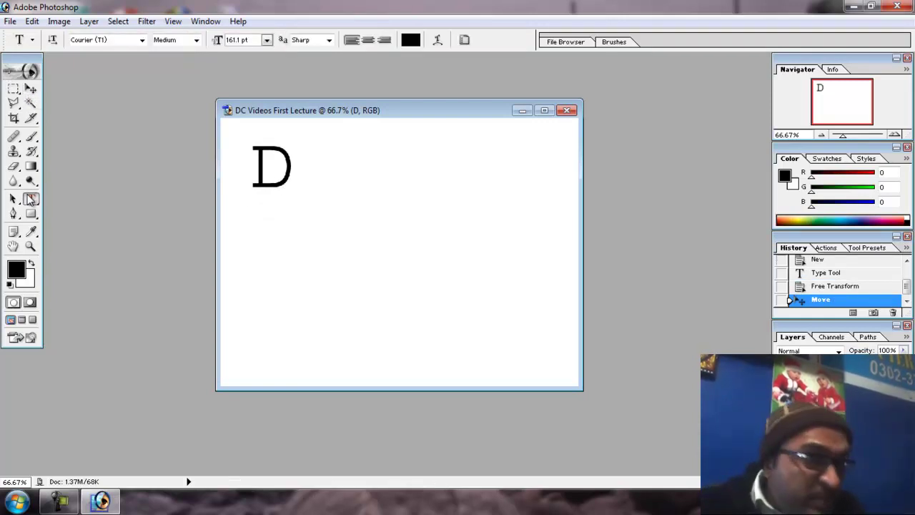
pyautogui.doubleClick(265, 166)
pyautogui.click(142, 40)
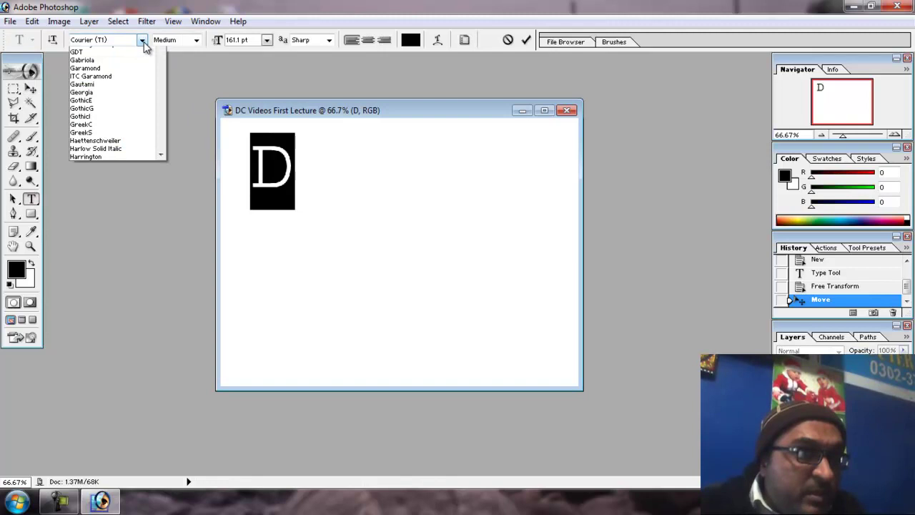
pyautogui.click(143, 40)
pyautogui.click(100, 41)
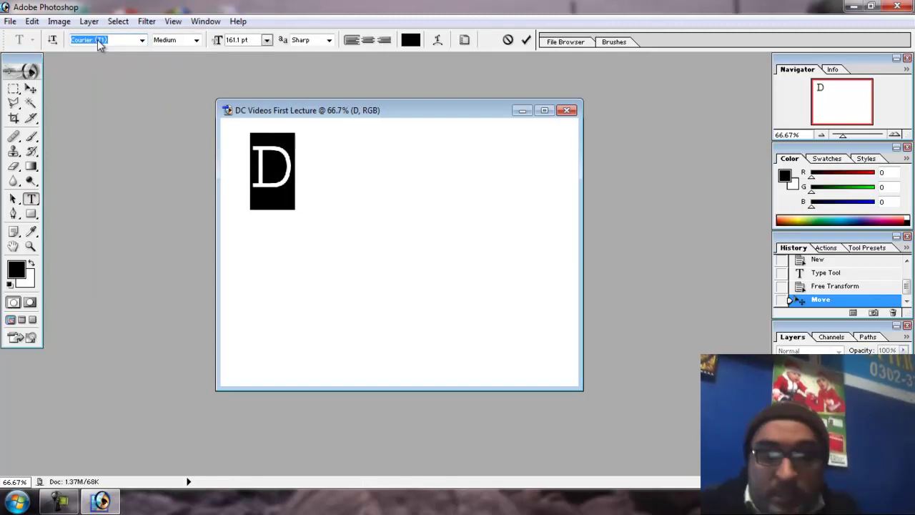
pyautogui.press('Up')
pyautogui.press('Up')
pyautogui.press('Up')
pyautogui.press('Up')
pyautogui.press('Up')
pyautogui.press('Up')
pyautogui.press('Up')
pyautogui.press('Up')
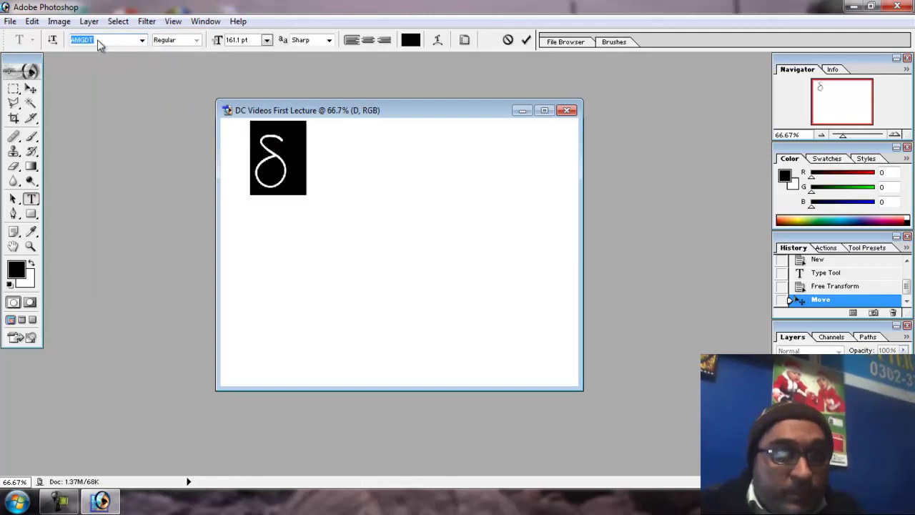
pyautogui.press('Up')
pyautogui.press('Down')
pyautogui.press('Down')
pyautogui.press('Down')
pyautogui.press('Down')
pyautogui.press('Down')
pyautogui.press('Down')
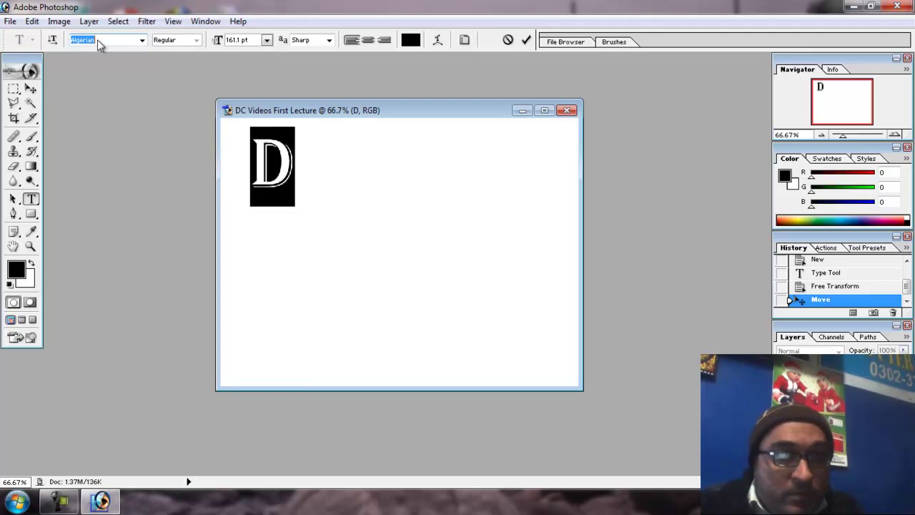
pyautogui.press('Down')
pyautogui.press('Down')
pyautogui.press('Down')
pyautogui.press('Down')
pyautogui.press('Down')
pyautogui.press('Down')
pyautogui.press('Down')
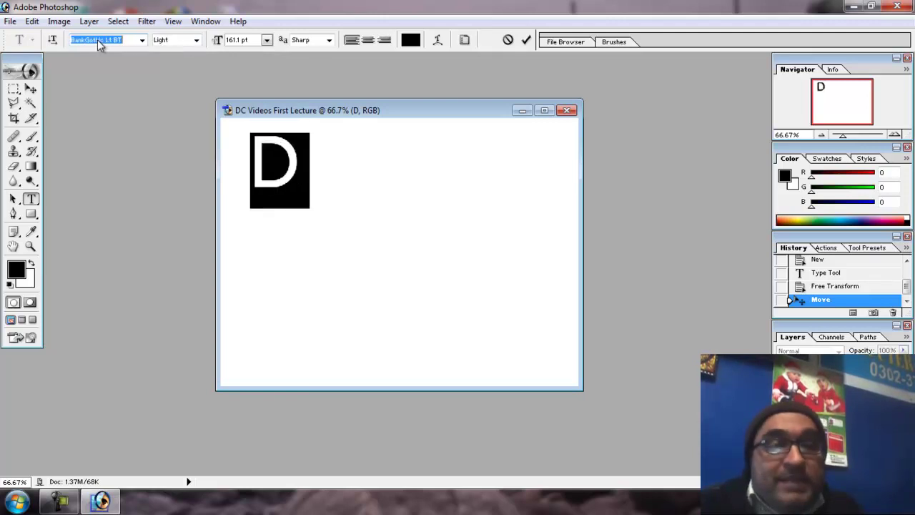
pyautogui.press('Down')
pyautogui.press('Down')
pyautogui.press('Down')
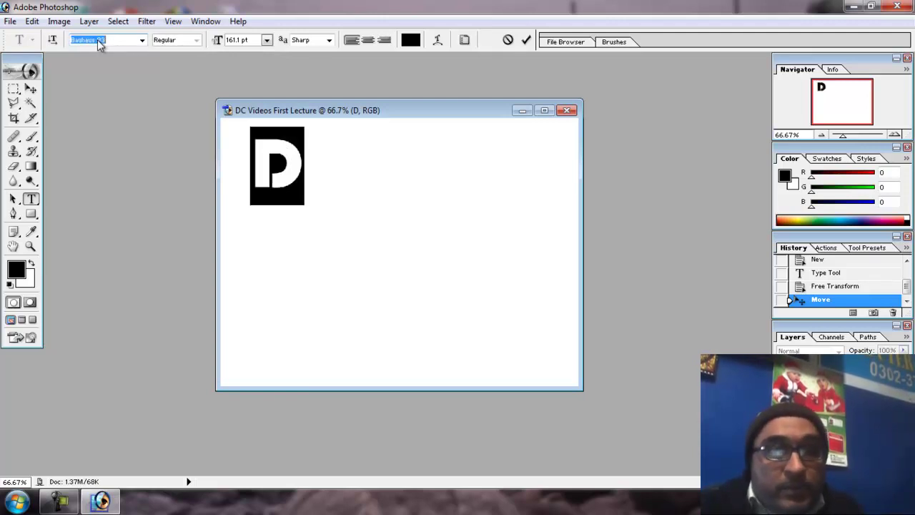
pyautogui.press('Down')
pyautogui.press('Down')
pyautogui.press('Down')
pyautogui.press('Down')
pyautogui.press('Down')
pyautogui.press('Down')
pyautogui.press('Down')
pyautogui.press('Down')
pyautogui.press('Down')
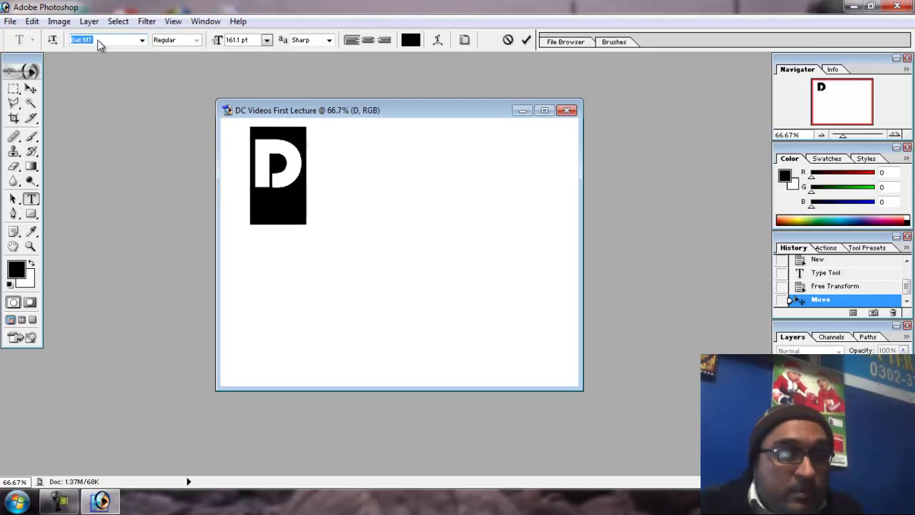
pyautogui.press('Down')
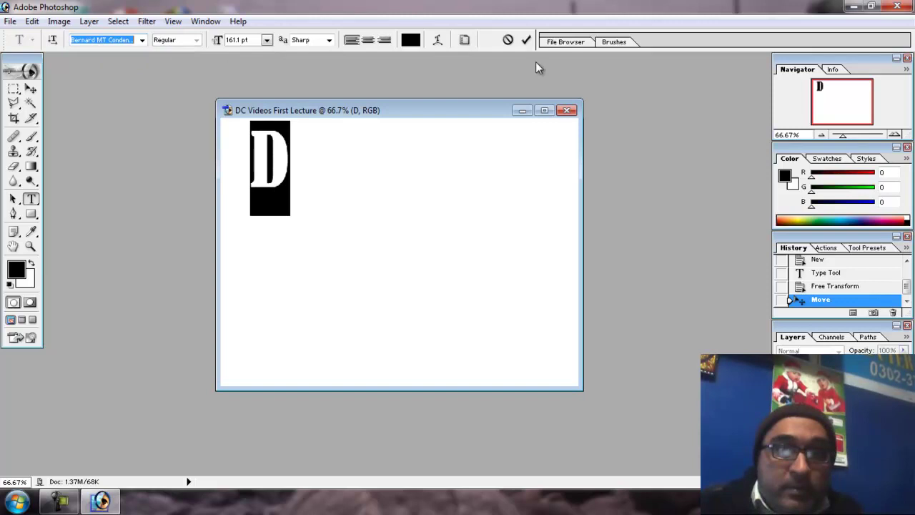
# Scale the committed D to about 118% and shift it lower and right on the canvas
pyautogui.click(526, 41)
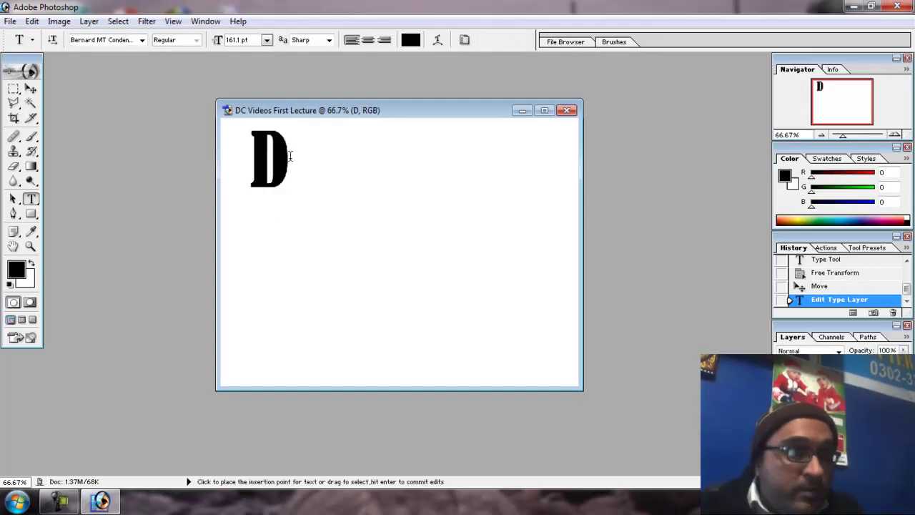
pyautogui.click(33, 88)
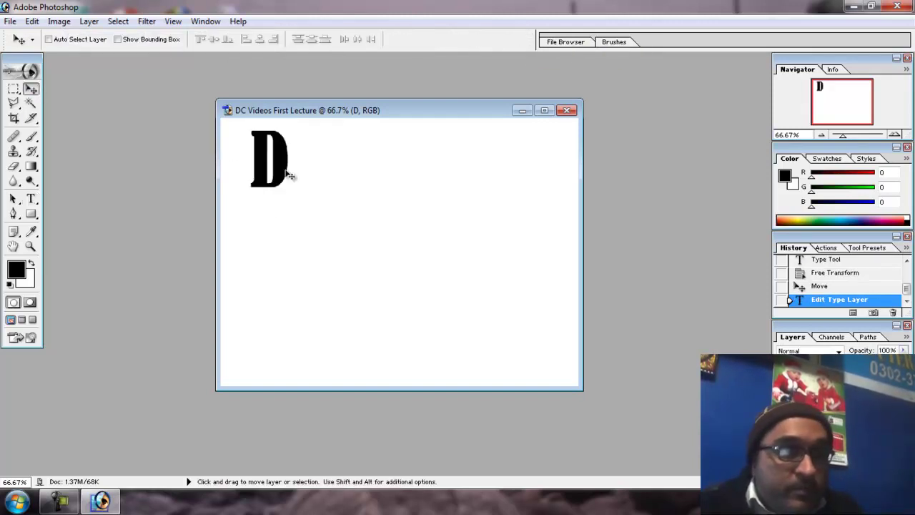
pyautogui.moveTo(290, 173); pyautogui.dragTo(281, 183)
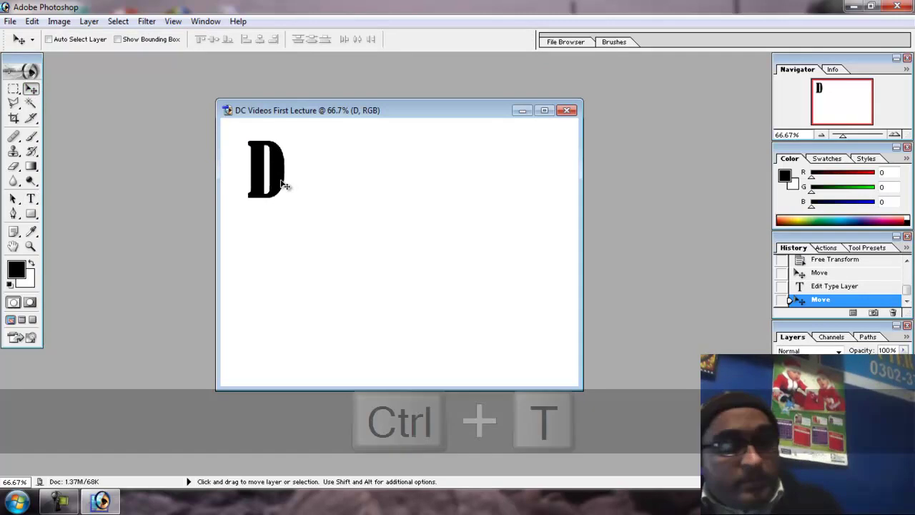
pyautogui.hotkey('ctrl', 't')
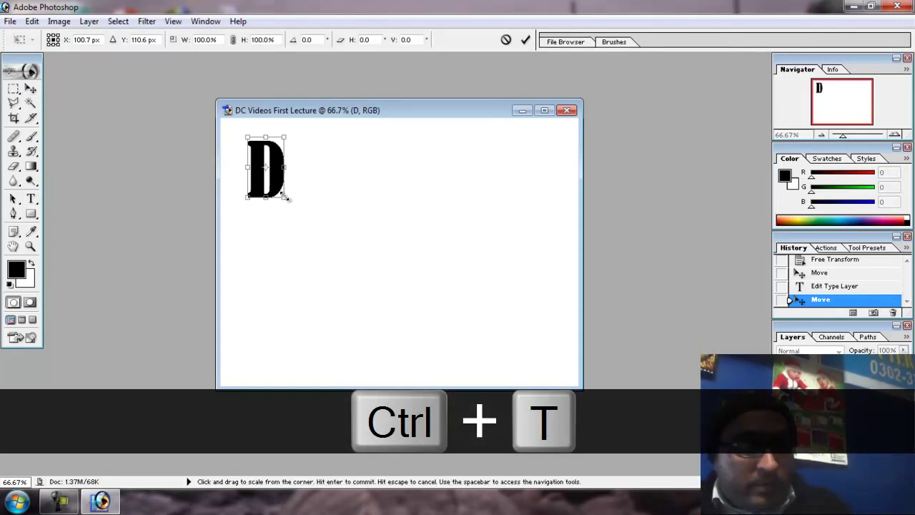
pyautogui.moveTo(285, 198); pyautogui.dragTo(294, 207)
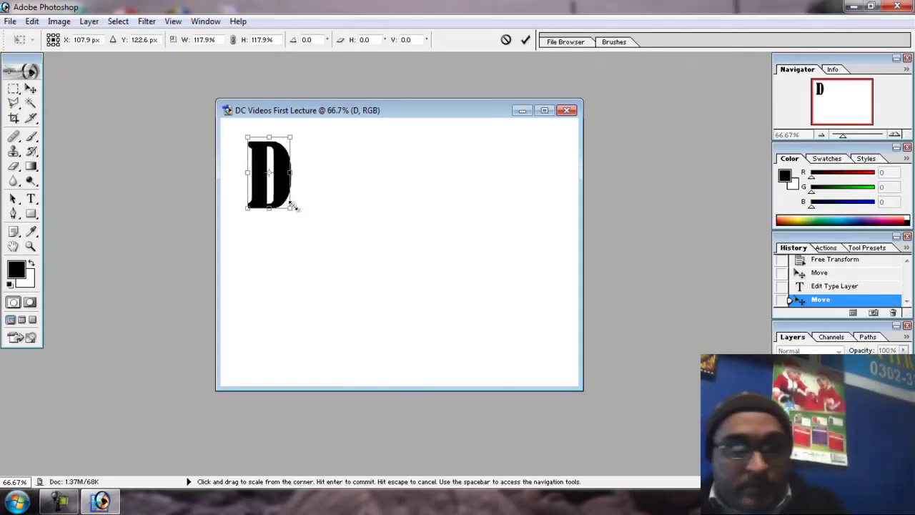
pyautogui.press('Return')
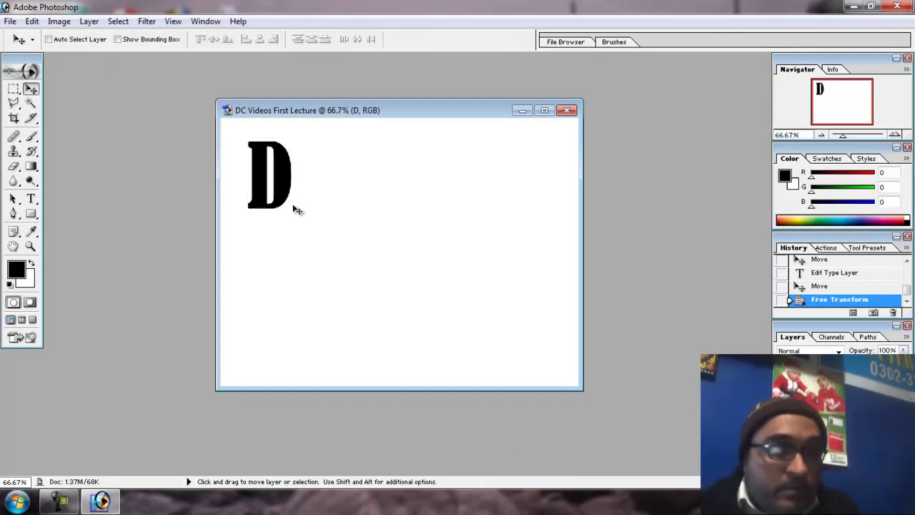
pyautogui.moveTo(293, 207); pyautogui.dragTo(323, 251)
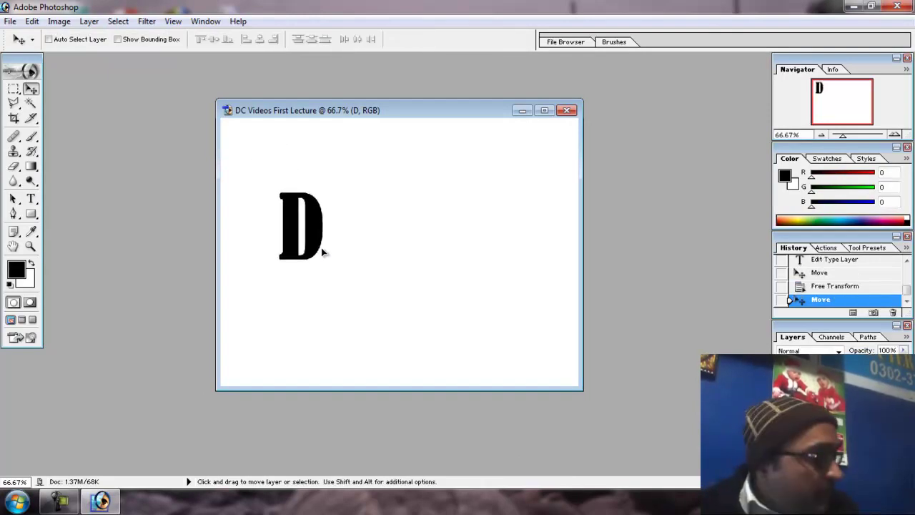
pyautogui.hotkey('ctrl', 'd')
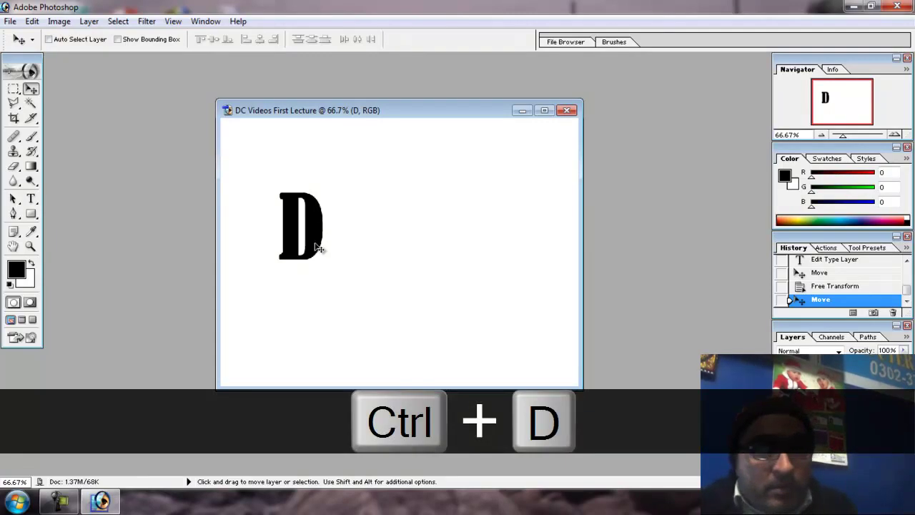
pyautogui.moveTo(318, 247)
pyautogui.mouseDown()
pyautogui.moveTo(366, 259)
pyautogui.moveTo(315, 241)
pyautogui.mouseUp()
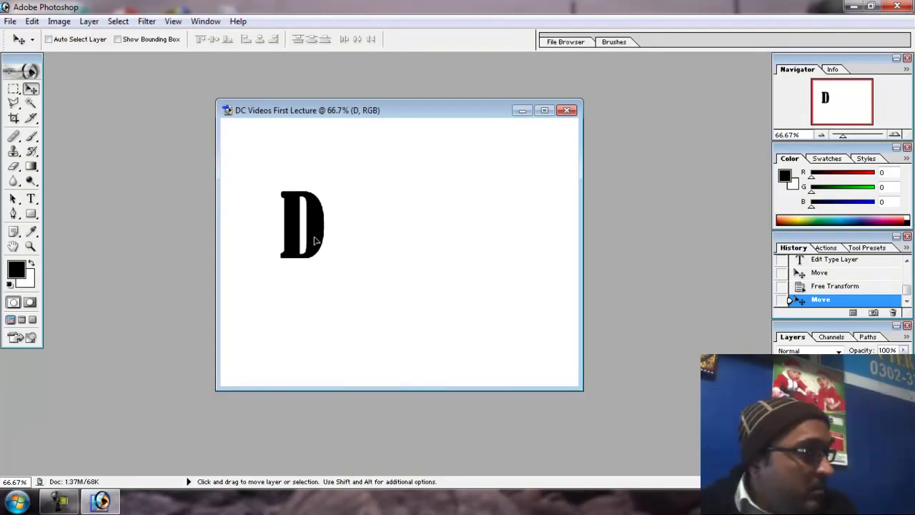
# Duplicate the D layer twice, placing the copies to its right
pyautogui.hotkey('ctrl', 'j')
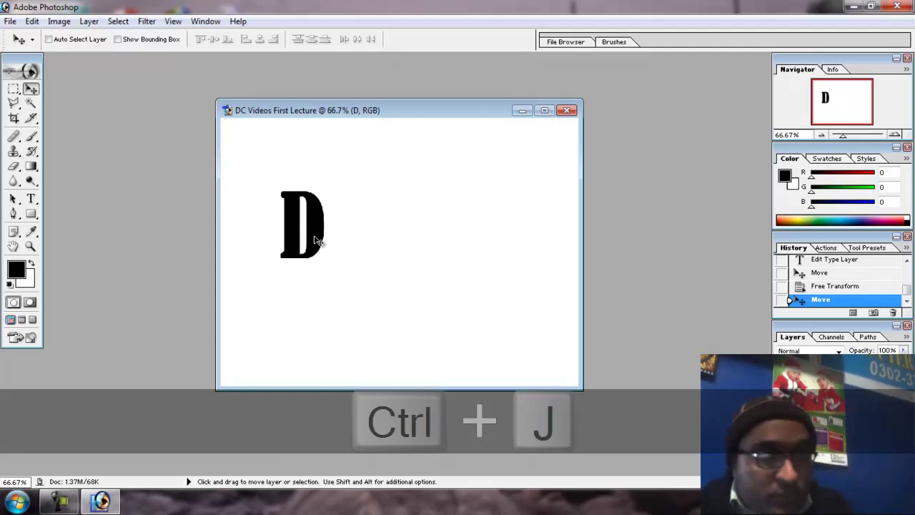
pyautogui.moveTo(320, 242); pyautogui.dragTo(411, 241)
pyautogui.hotkey('ctrl', 'j')
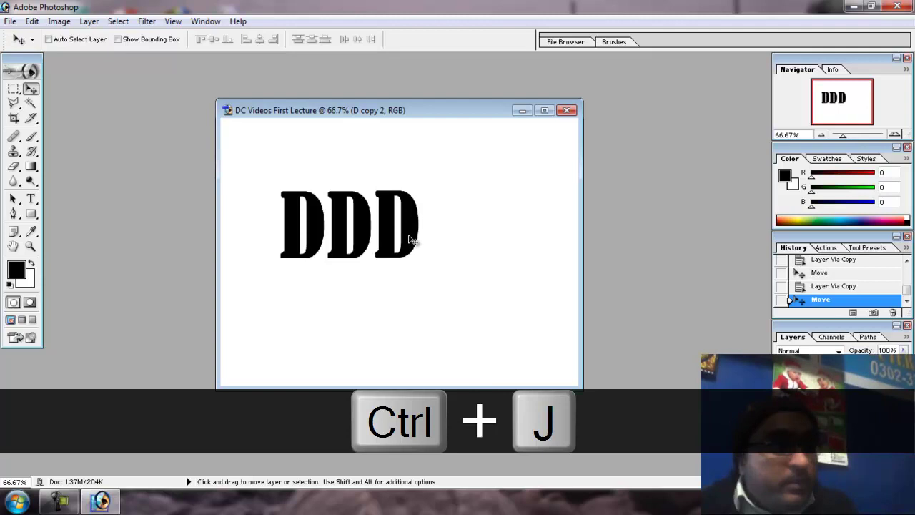
# Retype the middle copy as C and the last copy as A
pyautogui.click(30, 199)
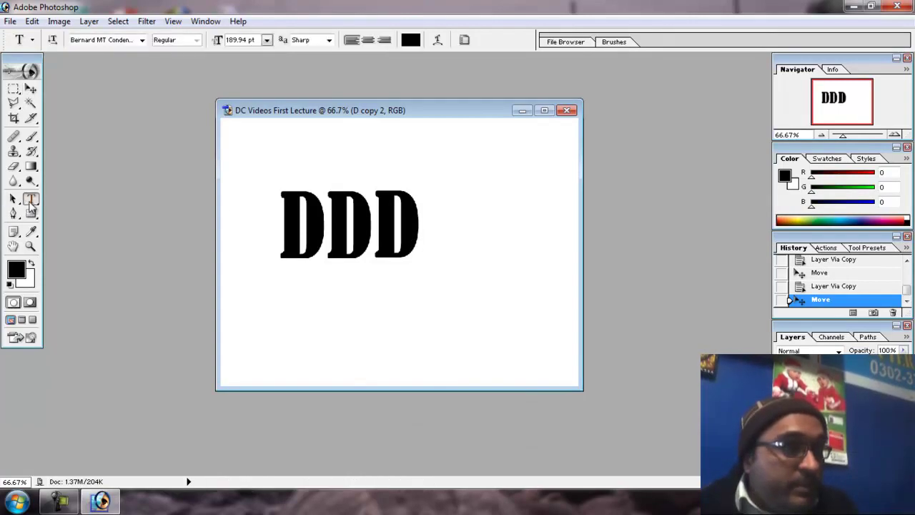
pyautogui.doubleClick(340, 242)
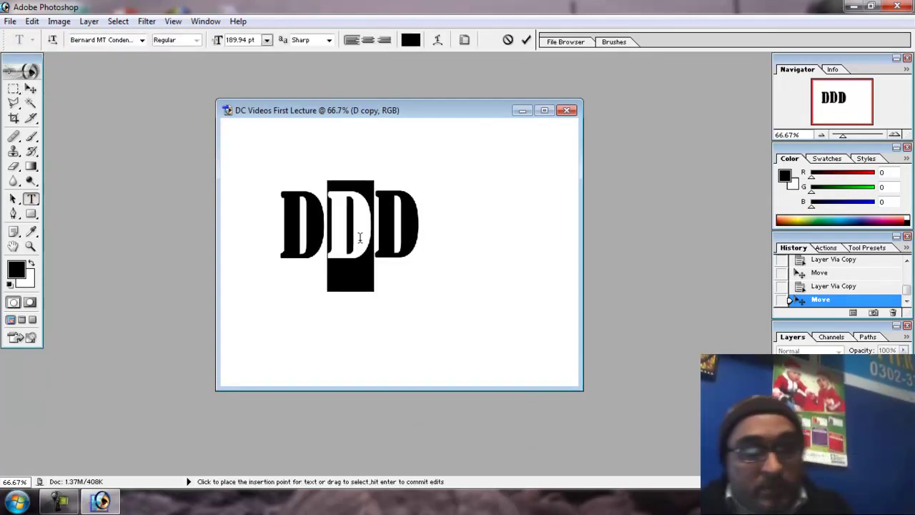
pyautogui.write('C')
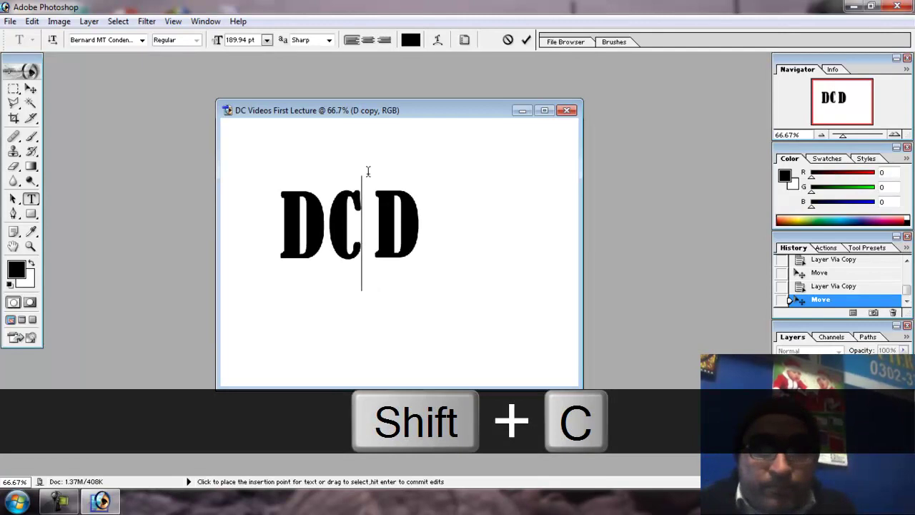
pyautogui.click(526, 40)
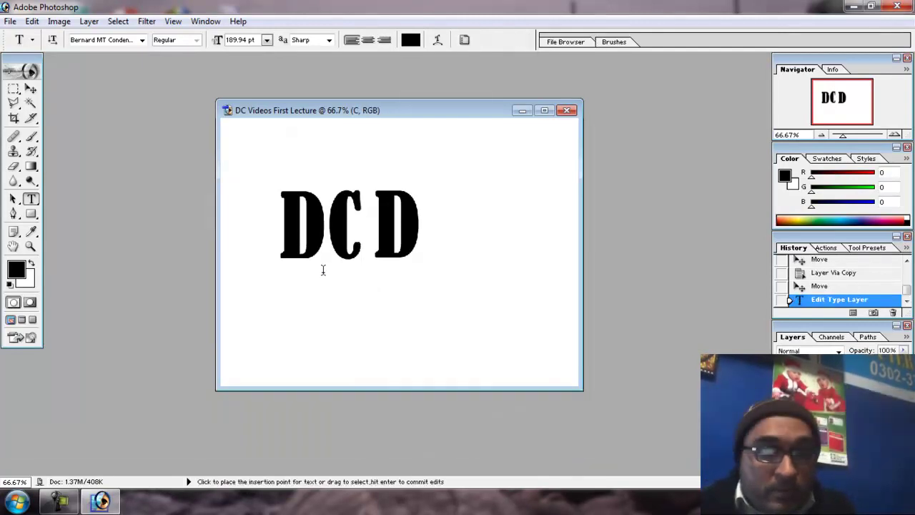
pyautogui.click(371, 230)
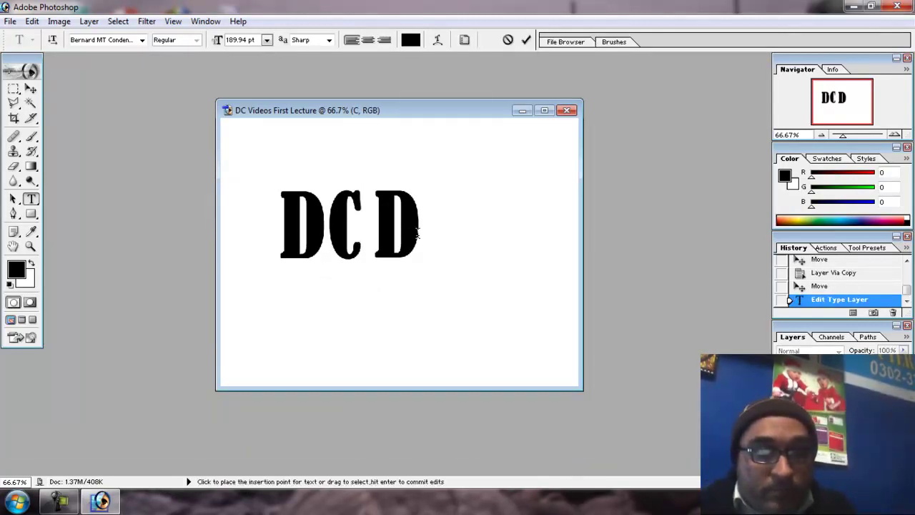
pyautogui.click(527, 40)
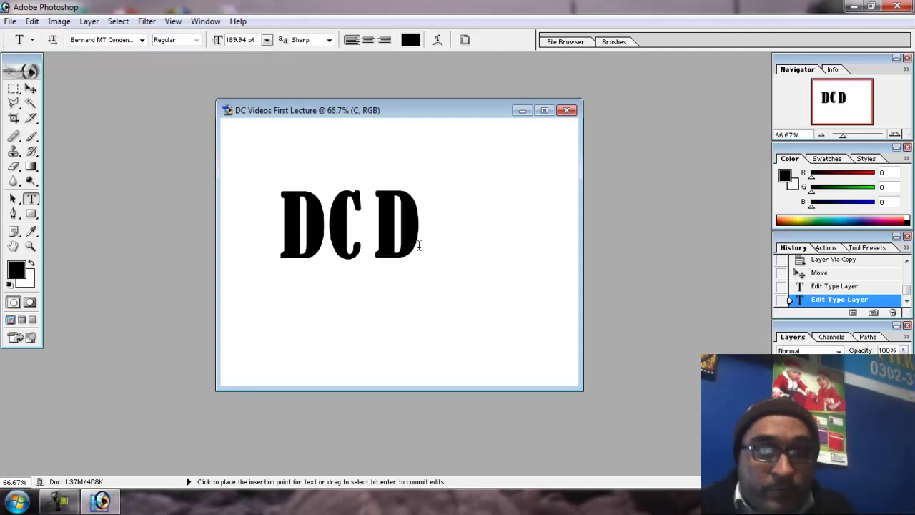
pyautogui.click(421, 245)
pyautogui.moveTo(421, 246); pyautogui.dragTo(394, 240)
pyautogui.write('A')
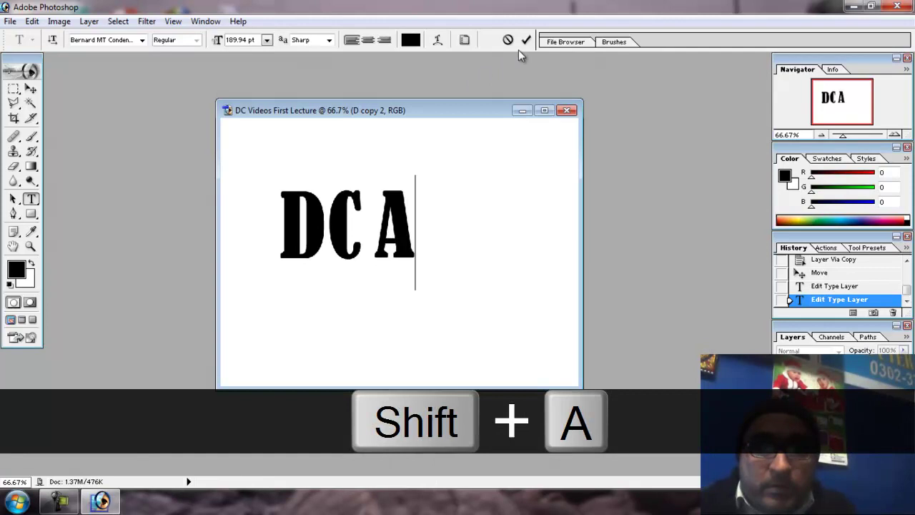
# Commit the A, nudge it into place, and select the D layer
pyautogui.click(525, 41)
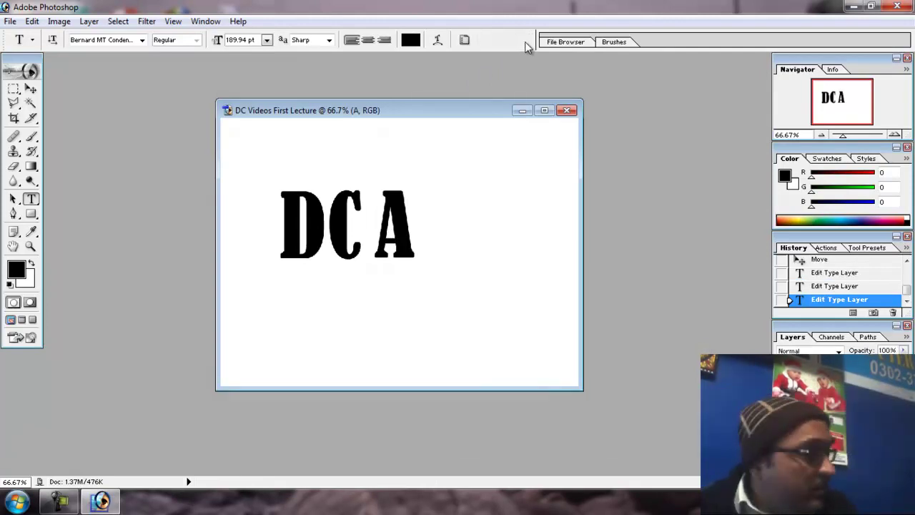
pyautogui.click(31, 89)
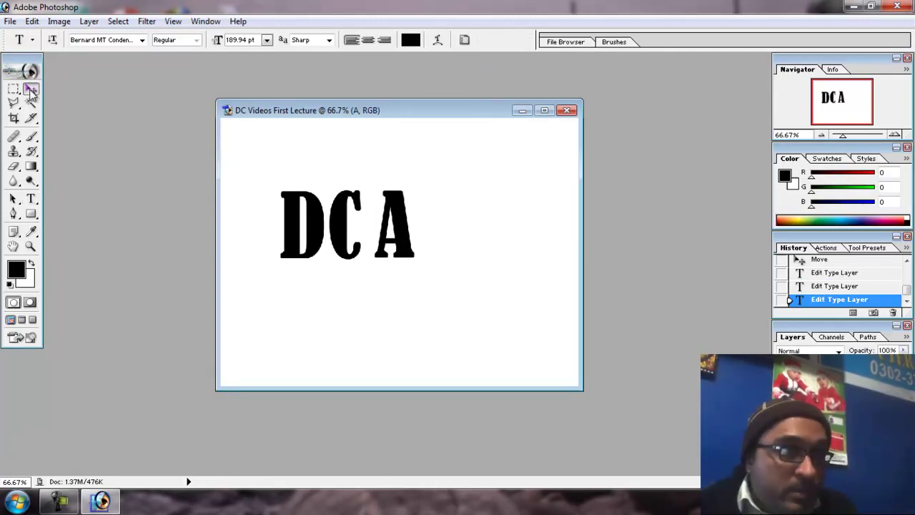
pyautogui.moveTo(292, 229)
pyautogui.mouseDown()
pyautogui.moveTo(271, 229)
pyautogui.moveTo(295, 231)
pyautogui.mouseUp()
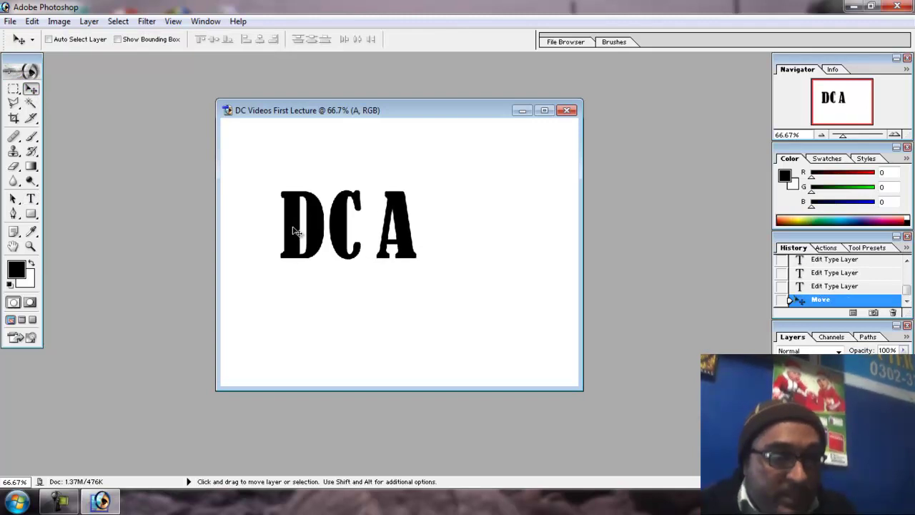
pyautogui.rightClick(294, 230)
pyautogui.click(305, 238)
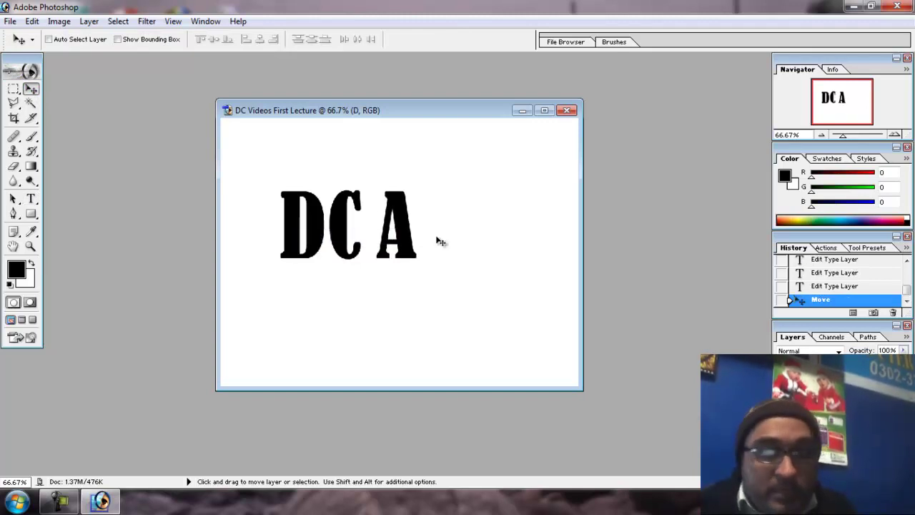
# Add a 7 px red stroke centred on the D's edge at about 86% opacity
pyautogui.rightClick(763, 354)
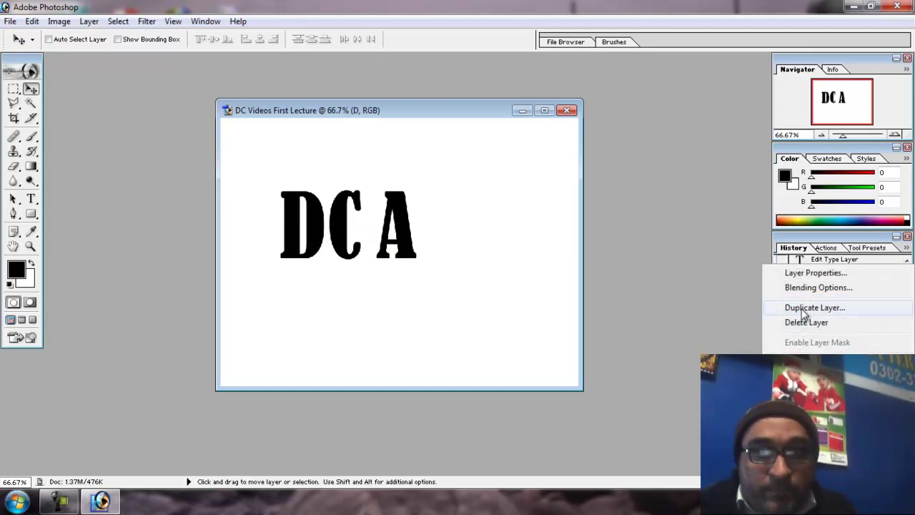
pyautogui.click(819, 289)
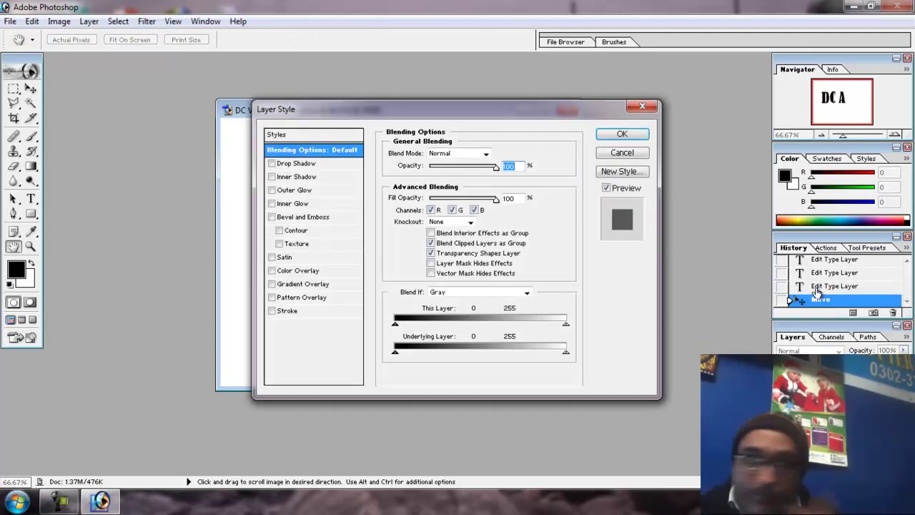
pyautogui.moveTo(426, 117); pyautogui.dragTo(677, 84)
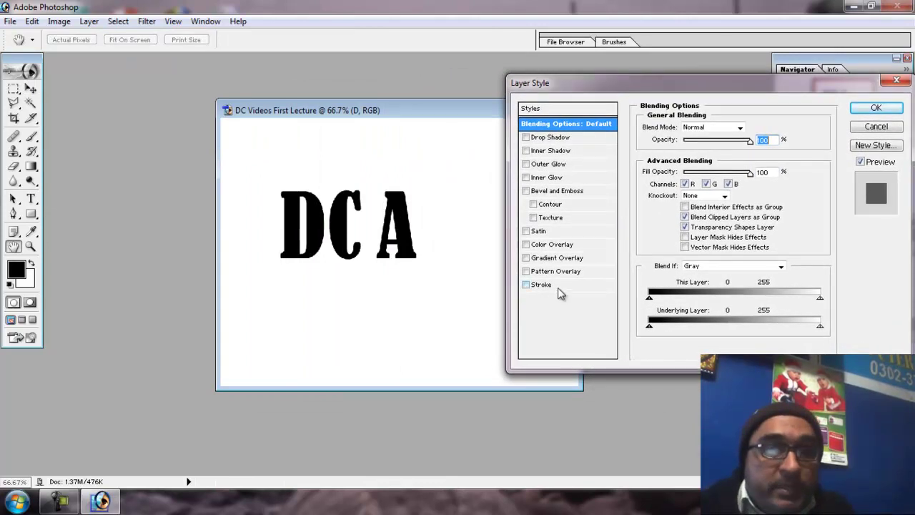
pyautogui.click(543, 286)
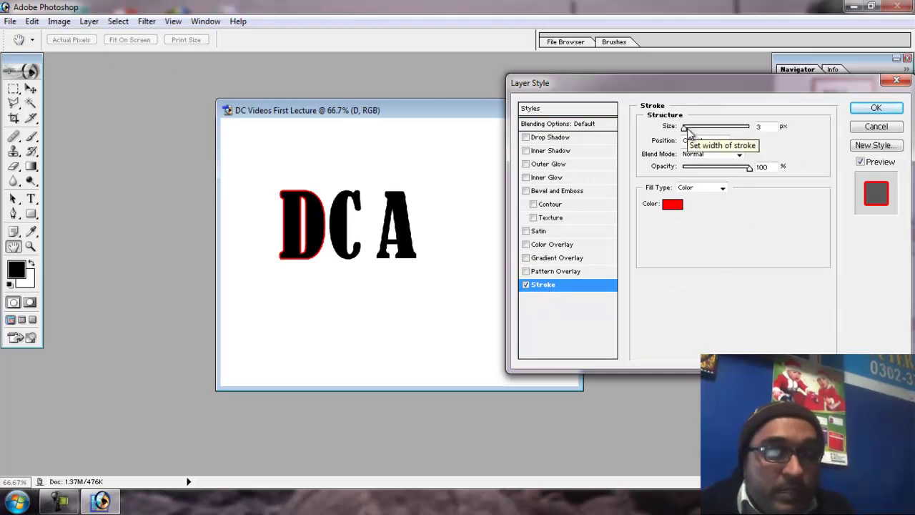
pyautogui.moveTo(685, 128); pyautogui.dragTo(688, 131)
pyautogui.click(721, 140)
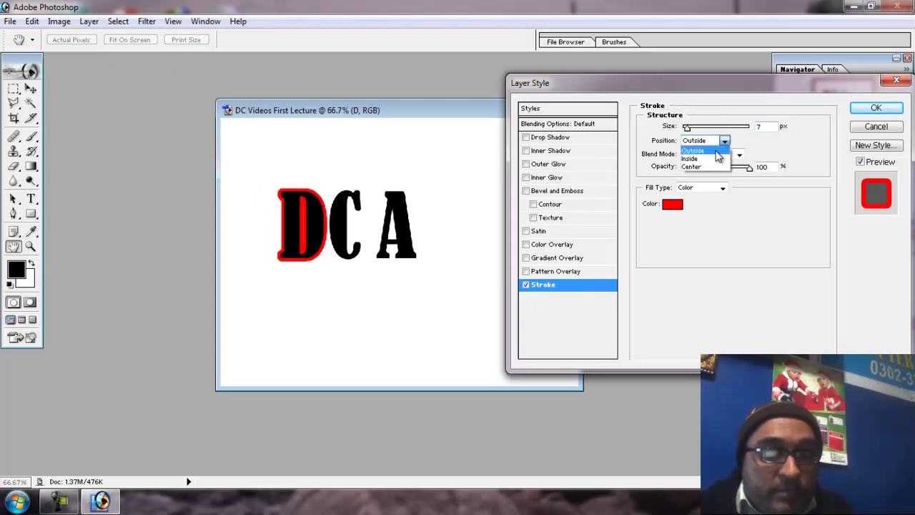
pyautogui.click(714, 158)
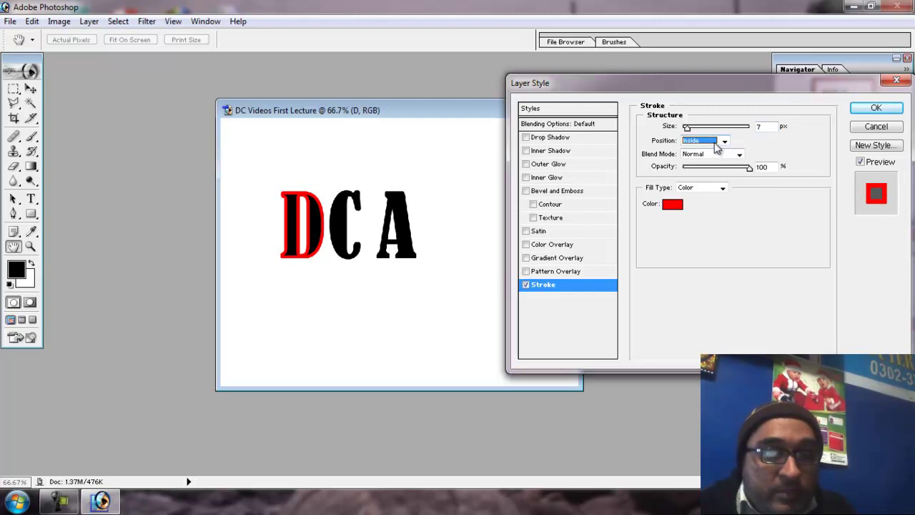
pyautogui.click(717, 143)
pyautogui.click(710, 166)
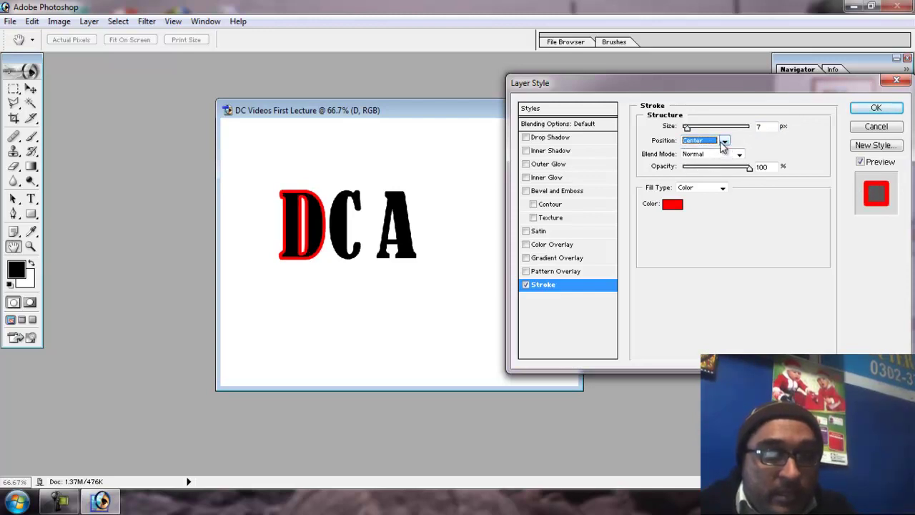
pyautogui.moveTo(749, 169)
pyautogui.mouseDown()
pyautogui.moveTo(686, 176)
pyautogui.moveTo(742, 182)
pyautogui.mouseUp()
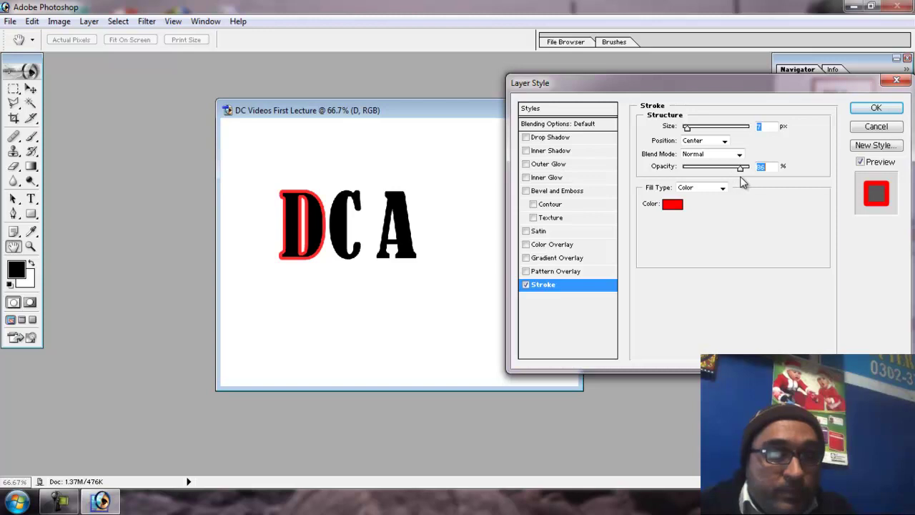
# Add a blue (0006FF) Color Overlay to the D
pyautogui.click(549, 244)
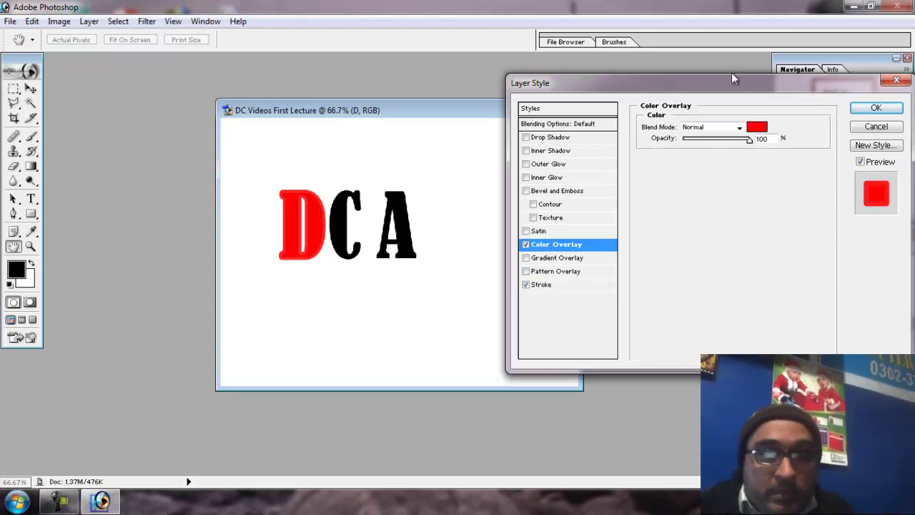
pyautogui.click(759, 128)
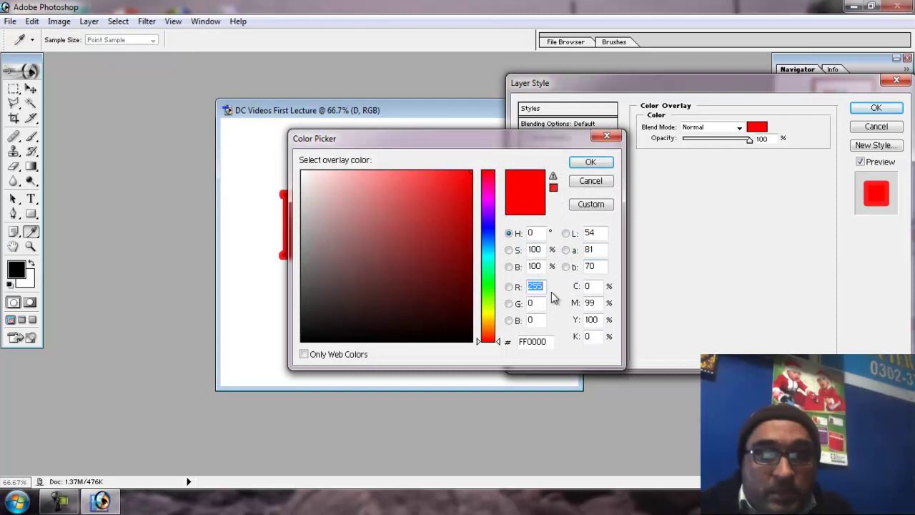
pyautogui.click(489, 228)
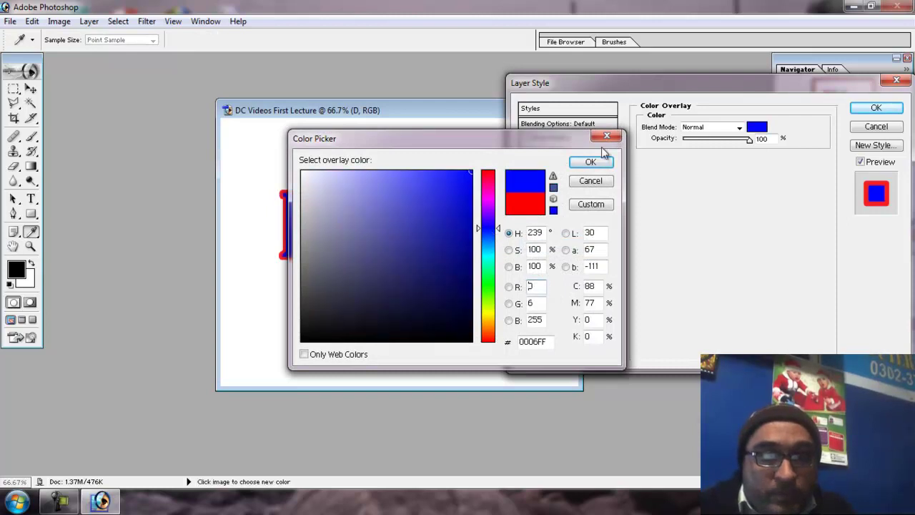
pyautogui.click(599, 162)
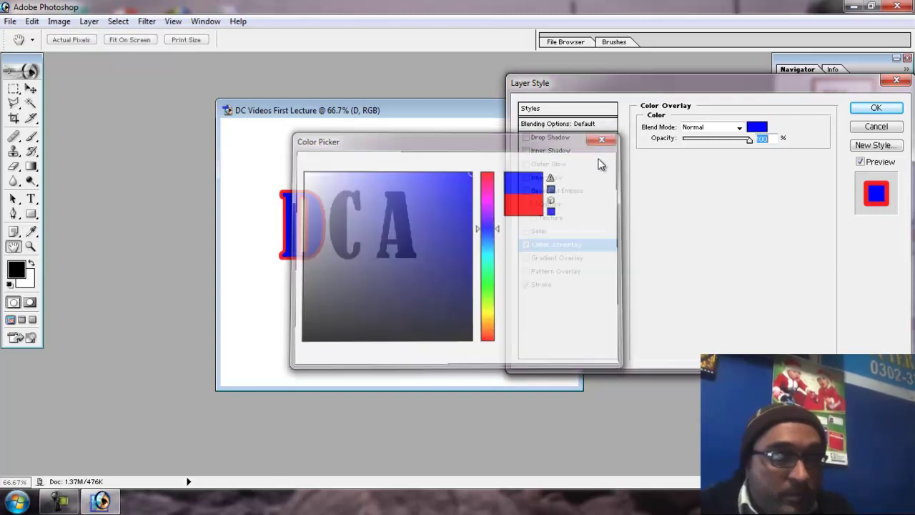
# Recolour the D's stroke from red to cyan (00FFD8)
pyautogui.click(548, 287)
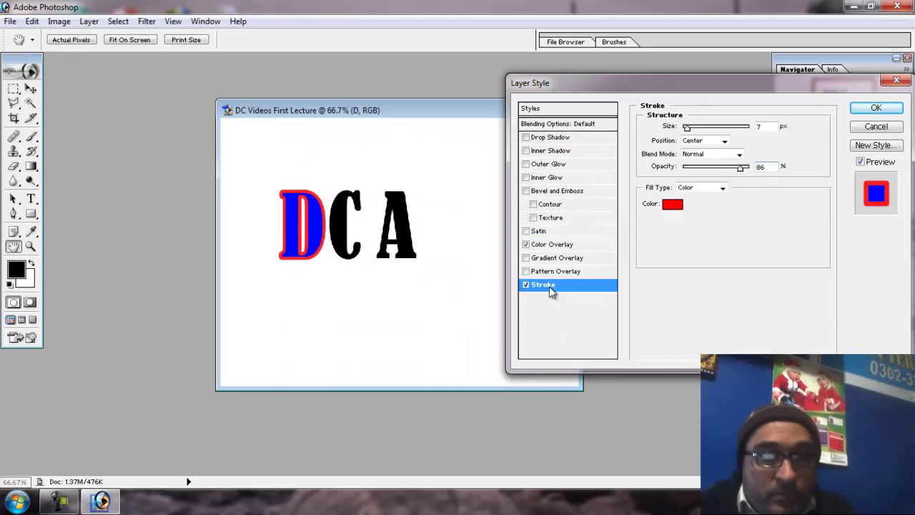
pyautogui.click(673, 205)
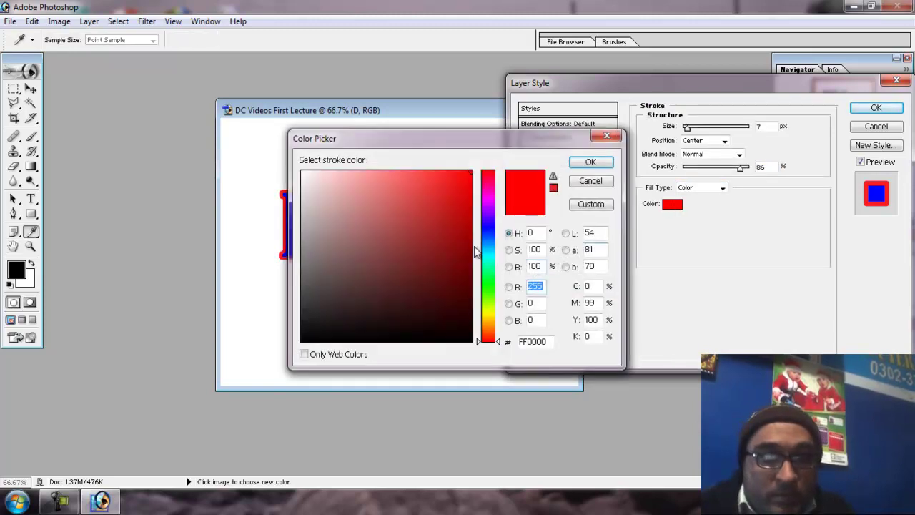
pyautogui.click(488, 260)
pyautogui.click(432, 212)
pyautogui.click(444, 187)
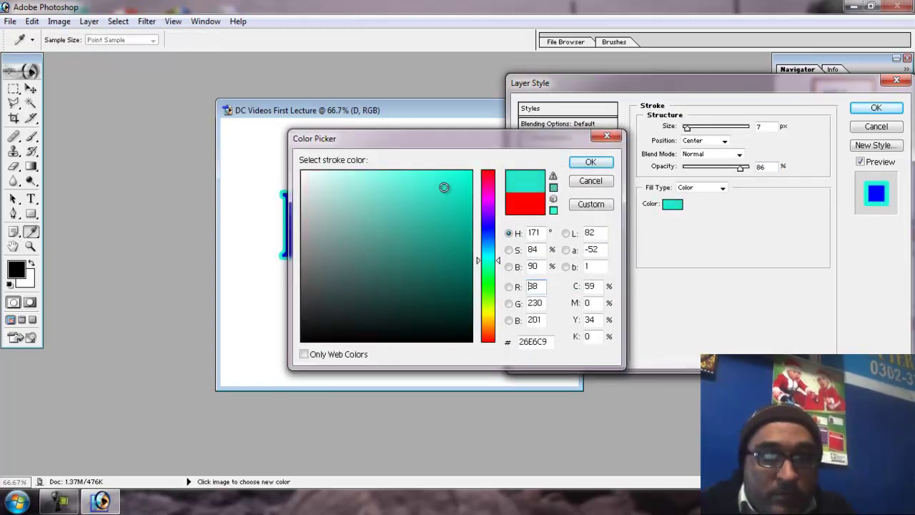
pyautogui.click(591, 163)
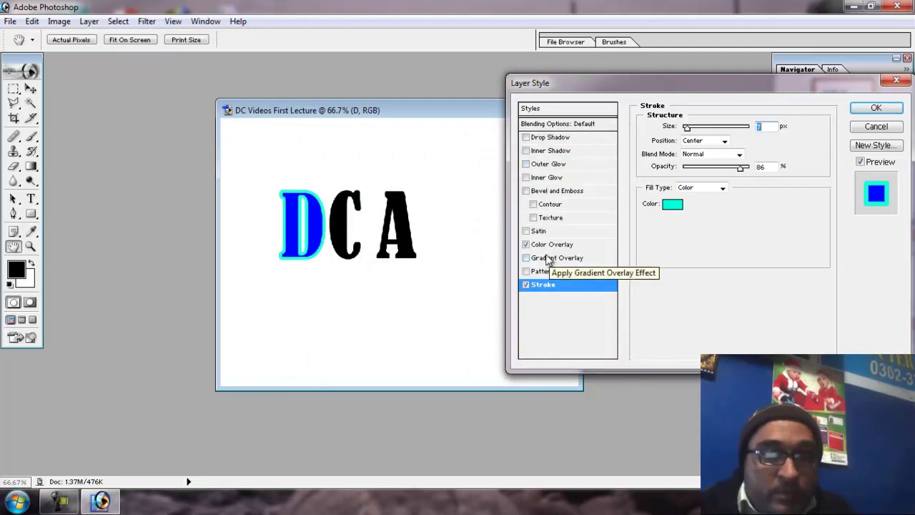
pyautogui.click(526, 245)
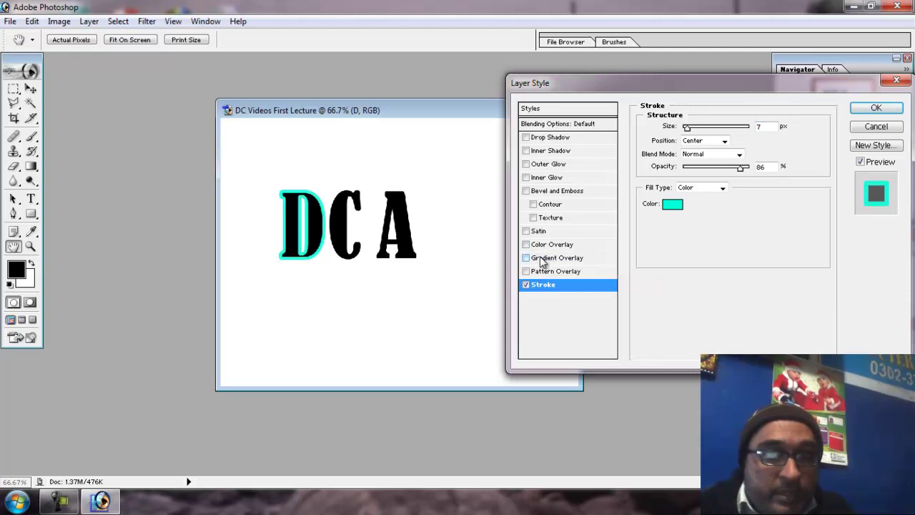
pyautogui.click(541, 258)
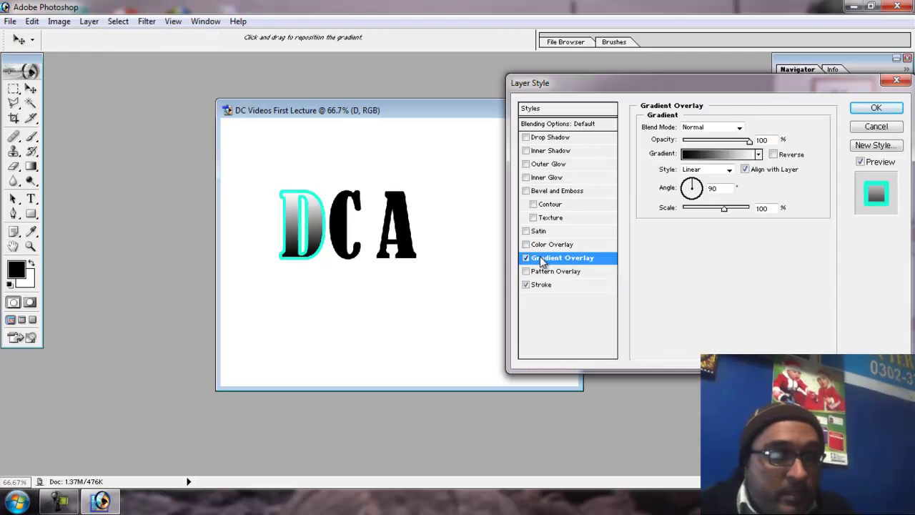
pyautogui.click(759, 154)
pyautogui.click(721, 181)
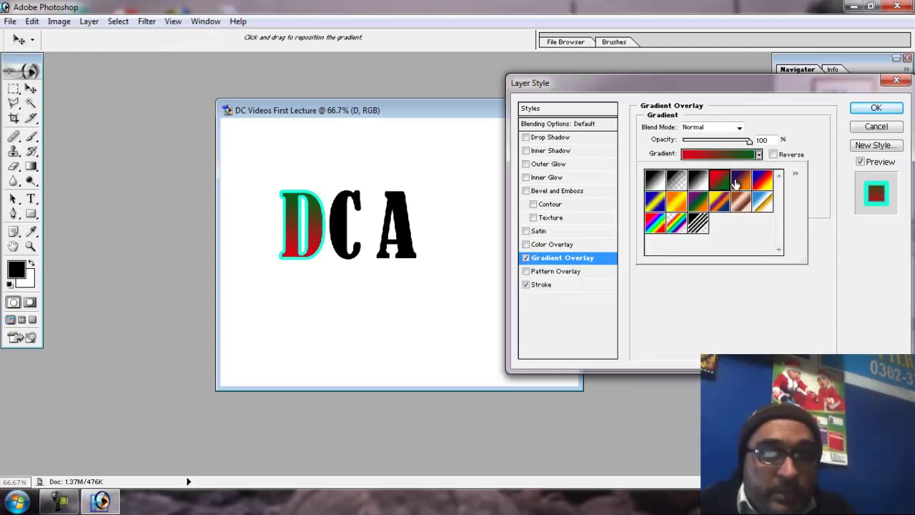
pyautogui.click(741, 180)
pyautogui.click(763, 180)
pyautogui.click(762, 202)
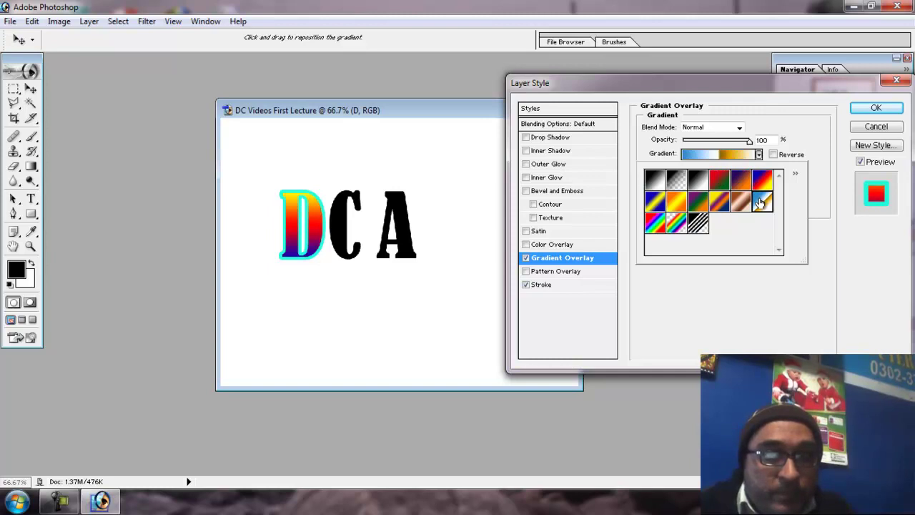
pyautogui.click(747, 204)
pyautogui.click(741, 180)
pyautogui.click(763, 180)
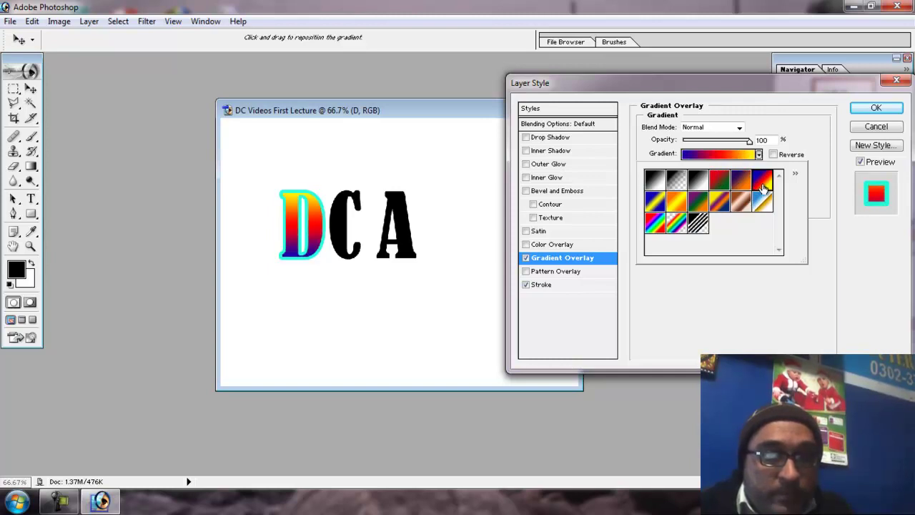
pyautogui.click(772, 126)
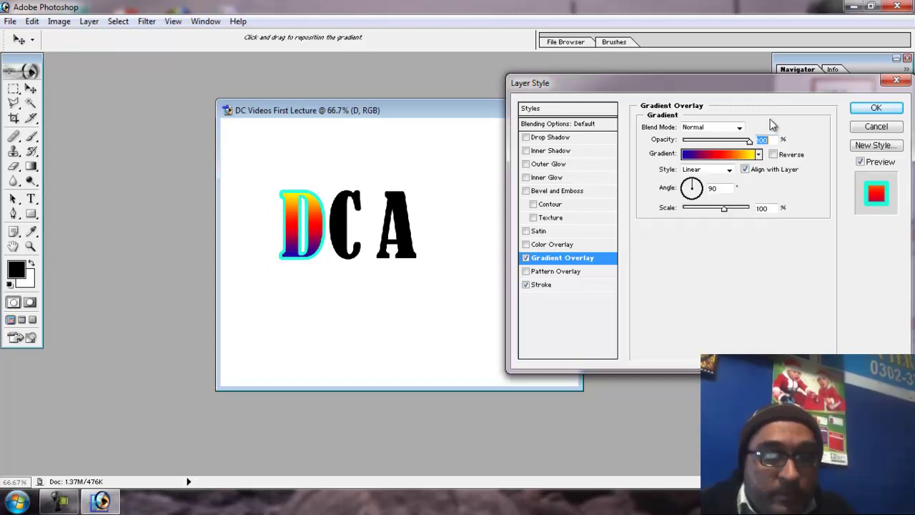
pyautogui.click(527, 258)
pyautogui.click(526, 271)
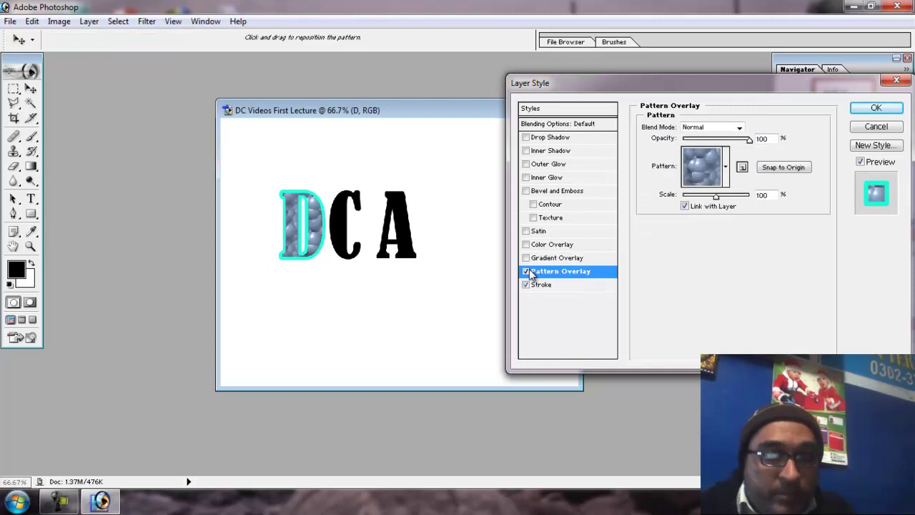
pyautogui.click(726, 166)
pyautogui.click(725, 207)
pyautogui.click(703, 208)
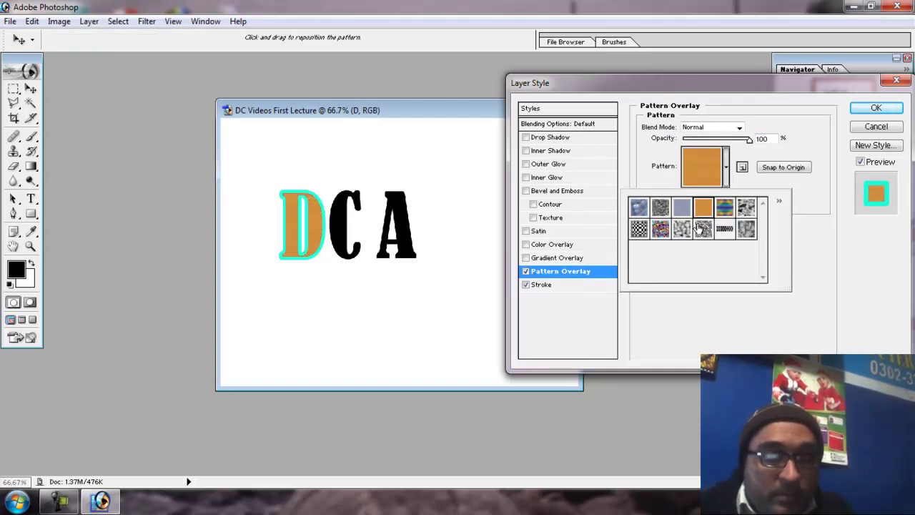
pyautogui.click(700, 229)
pyautogui.click(681, 229)
pyautogui.click(660, 229)
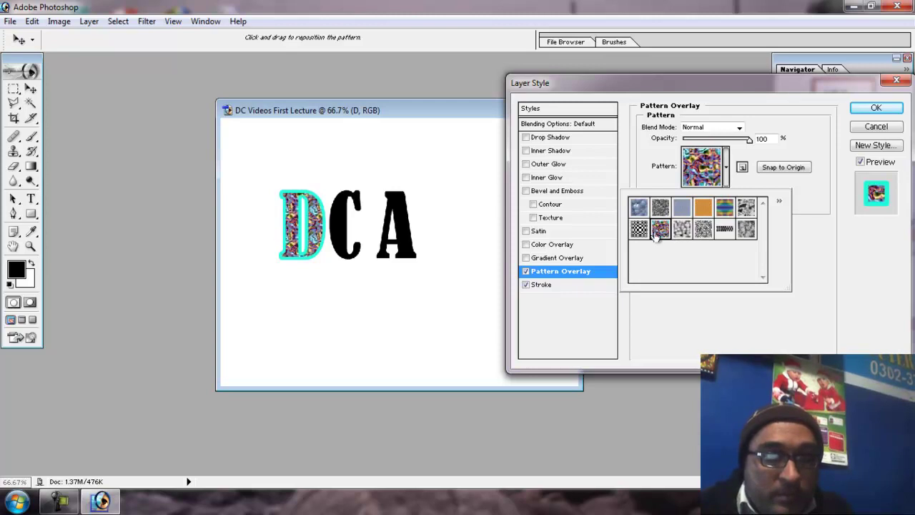
pyautogui.click(638, 230)
pyautogui.click(640, 208)
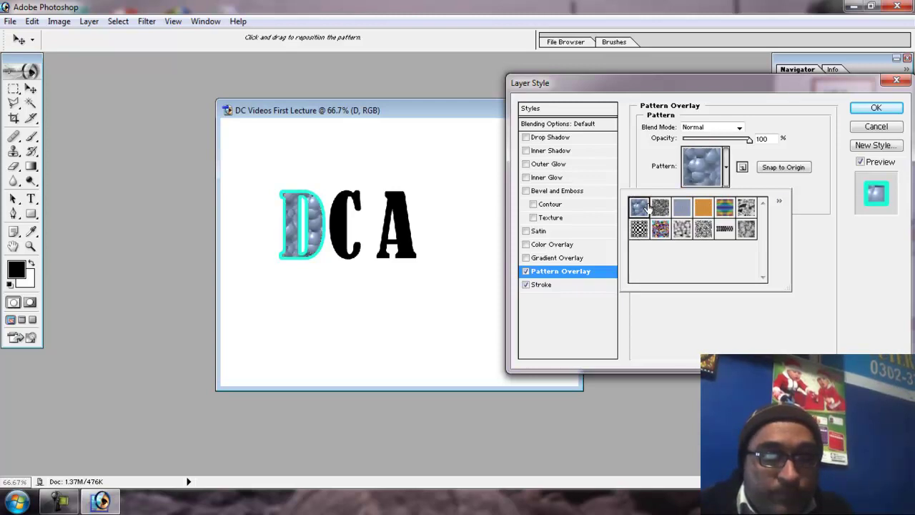
pyautogui.click(803, 199)
pyautogui.click(526, 271)
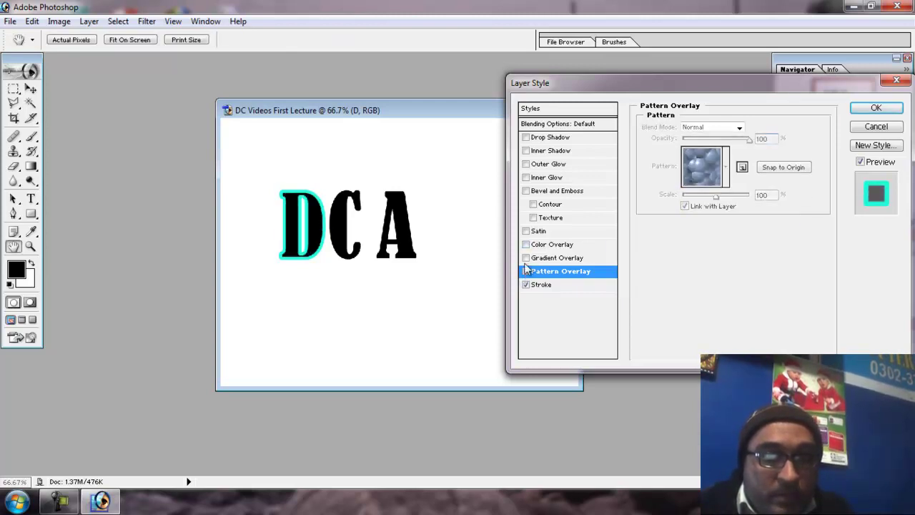
pyautogui.click(526, 245)
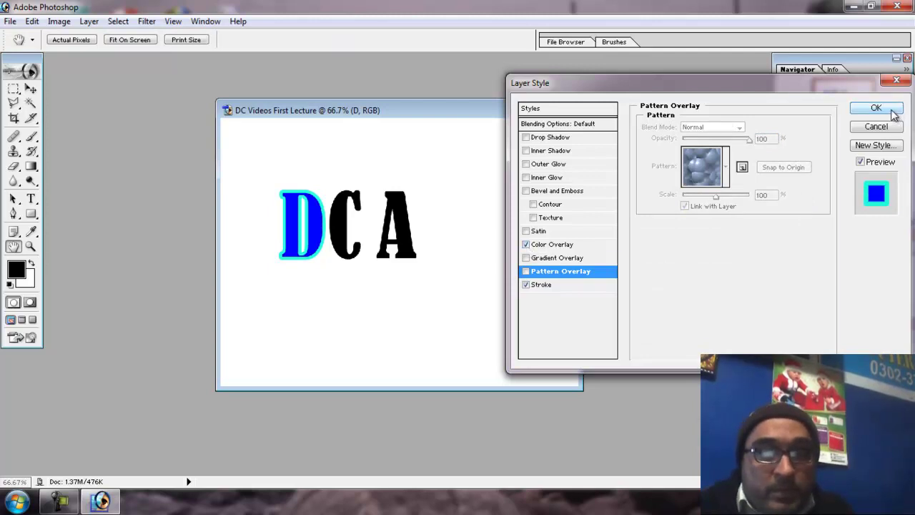
# Add a Normal drop shadow to the D: 10 px distance, 56% spread, 16 px size, 30% opacity
pyautogui.click(538, 138)
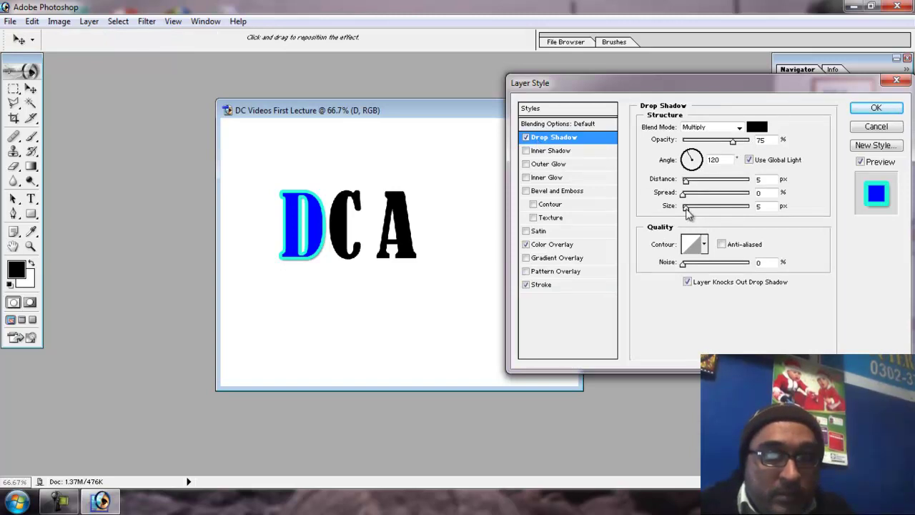
pyautogui.moveTo(686, 212); pyautogui.dragTo(800, 205)
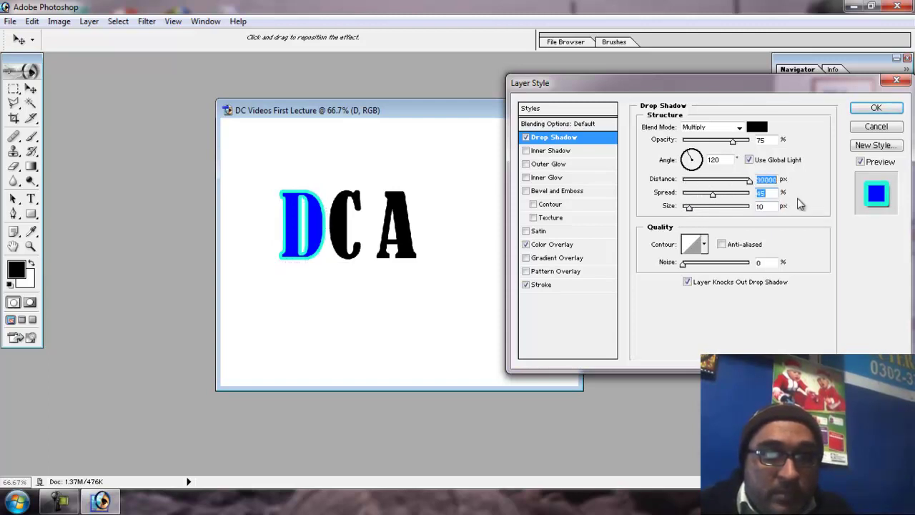
pyautogui.moveTo(750, 180); pyautogui.dragTo(692, 211)
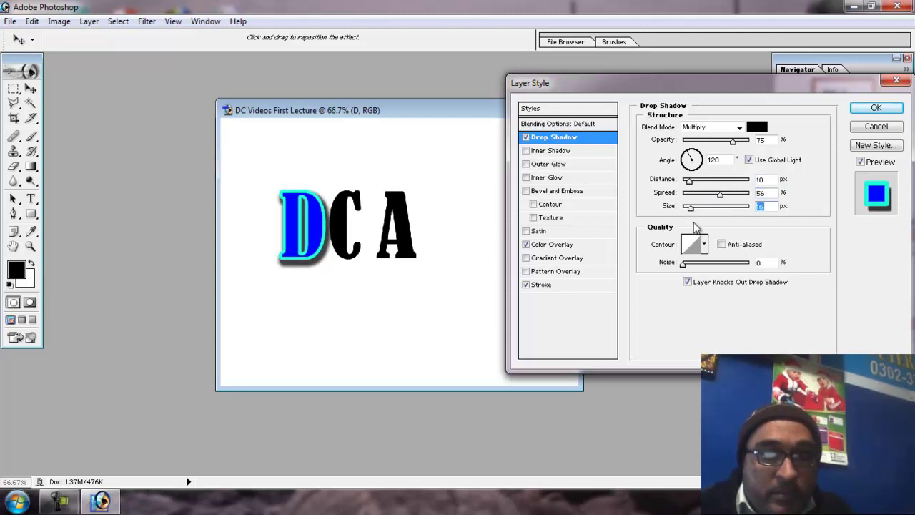
pyautogui.click(739, 129)
pyautogui.click(728, 137)
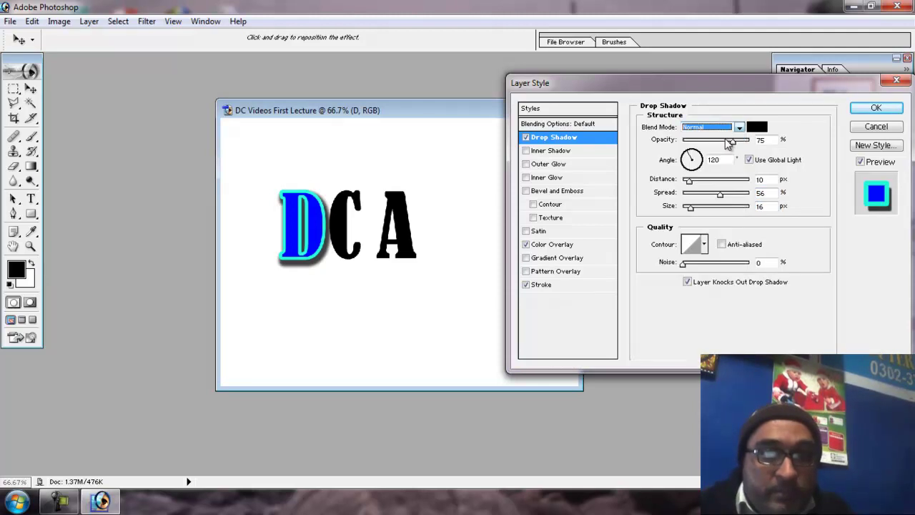
pyautogui.moveTo(733, 140); pyautogui.dragTo(702, 145)
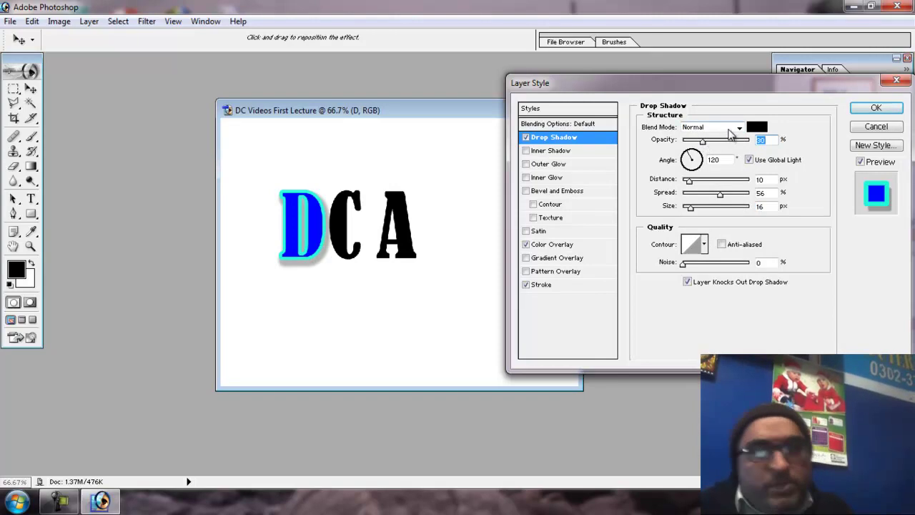
# Keep the drop shadow's Normal blend and Linear contour, then enable Inner Shadow
pyautogui.click(731, 130)
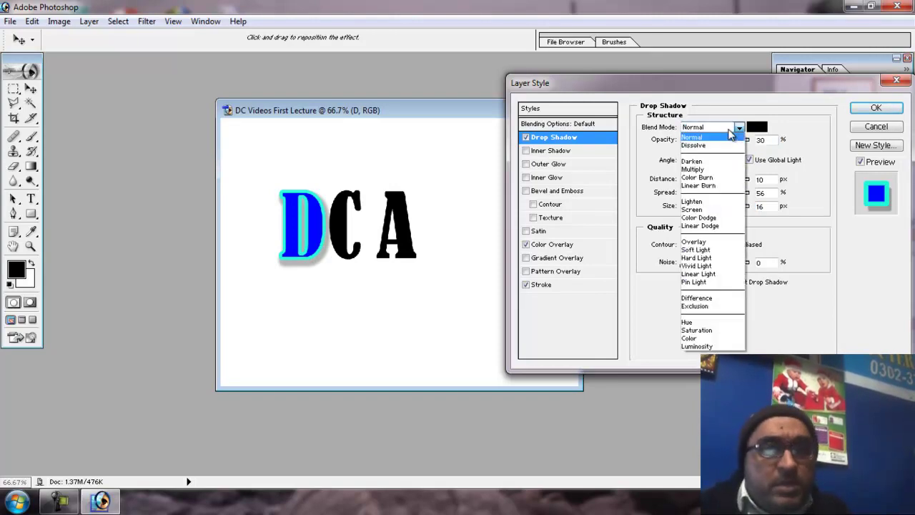
pyautogui.click(730, 133)
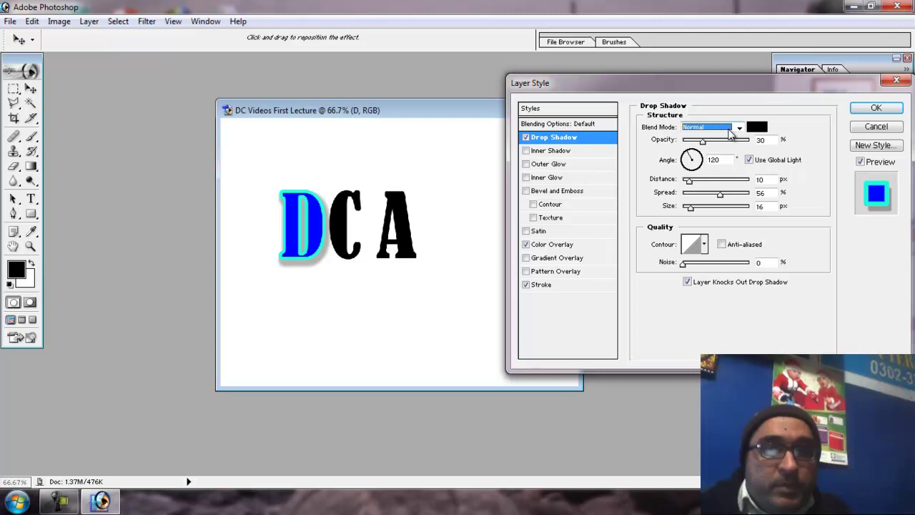
pyautogui.click(705, 246)
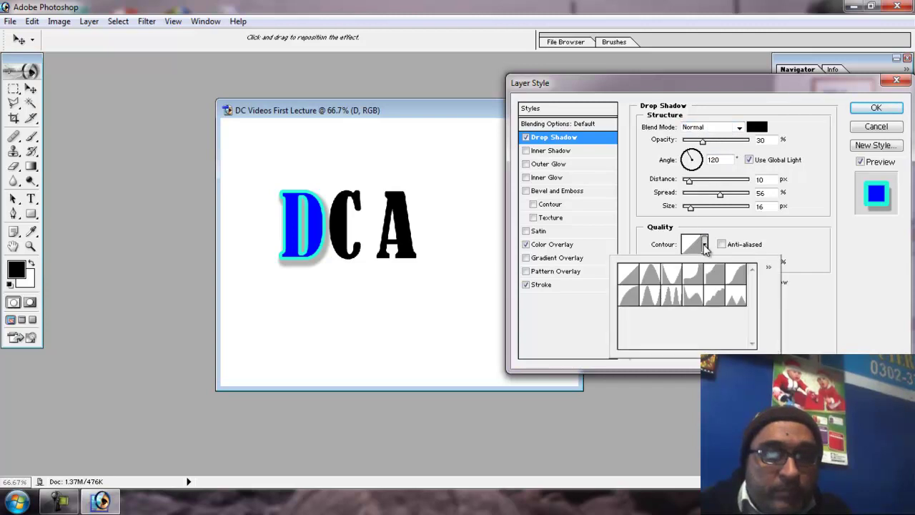
pyautogui.click(649, 275)
pyautogui.click(665, 279)
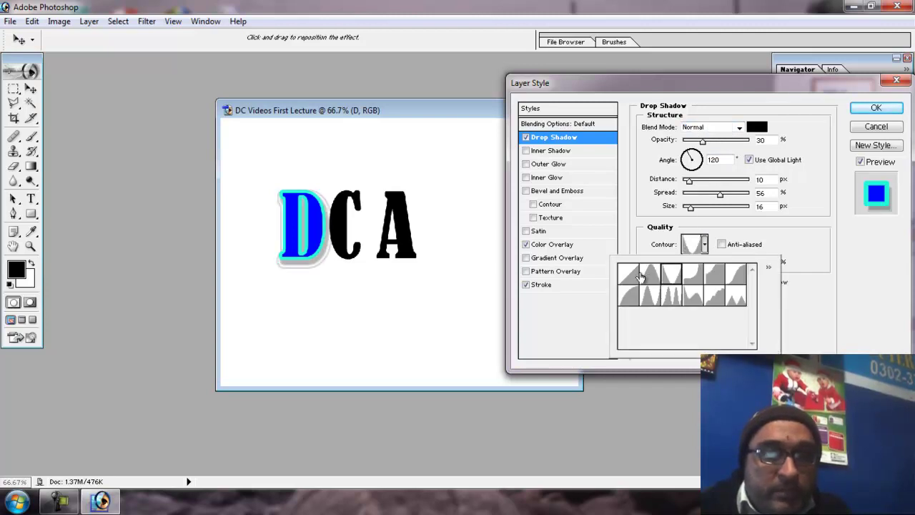
pyautogui.click(629, 274)
pyautogui.click(833, 334)
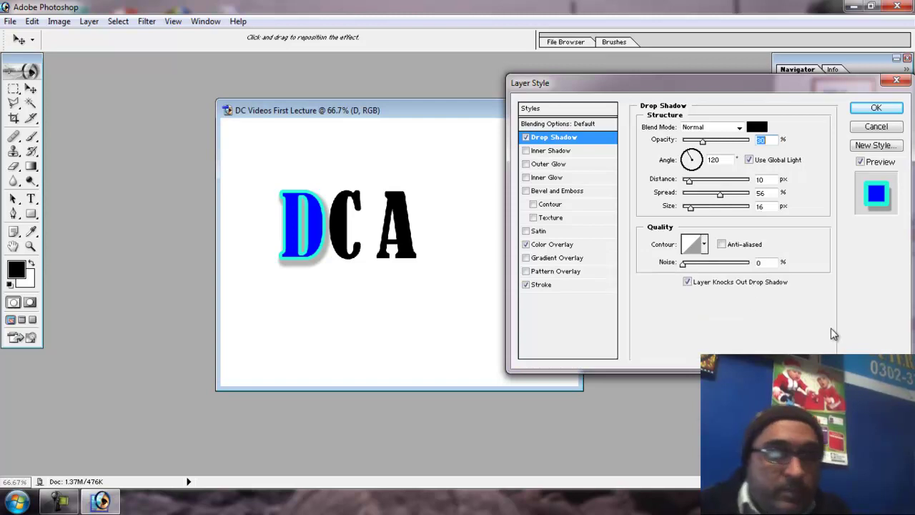
pyautogui.click(545, 151)
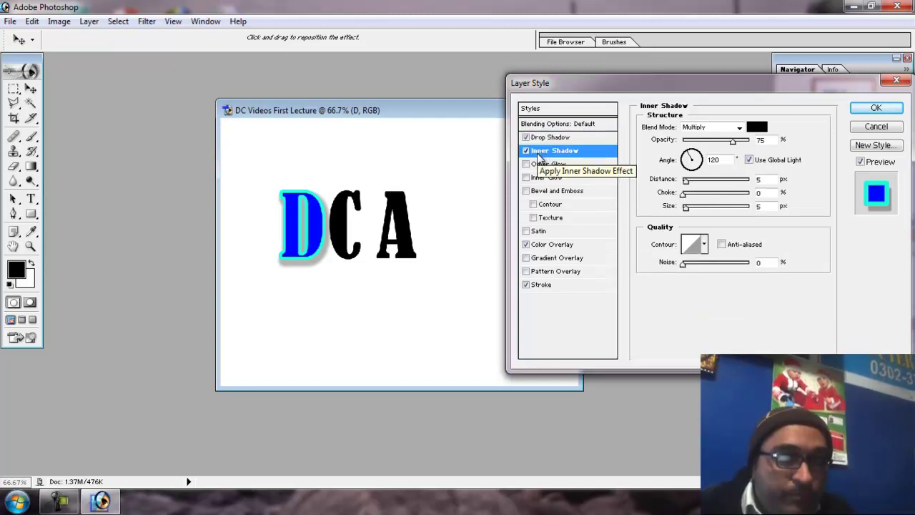
# Set the inner shadow to Normal blend with larger distance and 35 px size, then apply the style
pyautogui.click(728, 127)
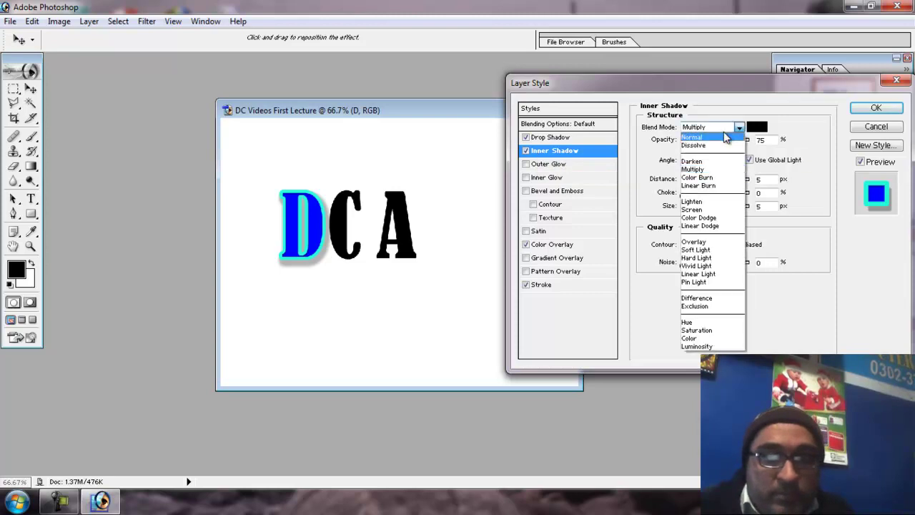
pyautogui.click(715, 137)
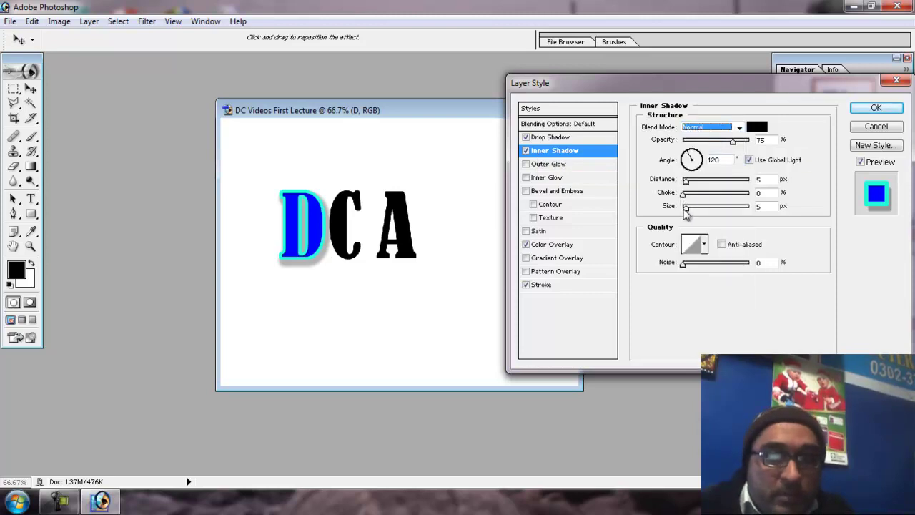
pyautogui.moveTo(685, 209)
pyautogui.mouseDown()
pyautogui.moveTo(705, 218)
pyautogui.moveTo(693, 195)
pyautogui.moveTo(706, 204)
pyautogui.moveTo(700, 198)
pyautogui.mouseUp()
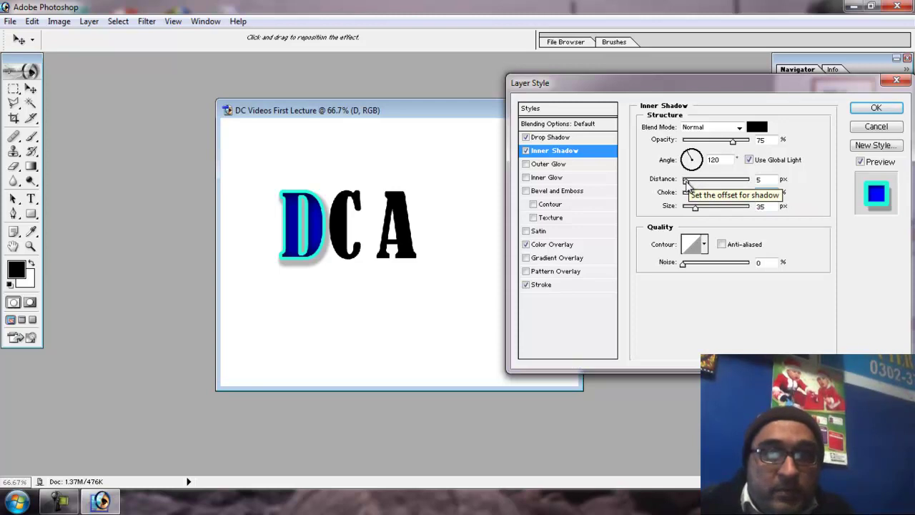
pyautogui.moveTo(686, 181)
pyautogui.mouseDown()
pyautogui.moveTo(706, 183)
pyautogui.moveTo(691, 184)
pyautogui.moveTo(699, 186)
pyautogui.mouseUp()
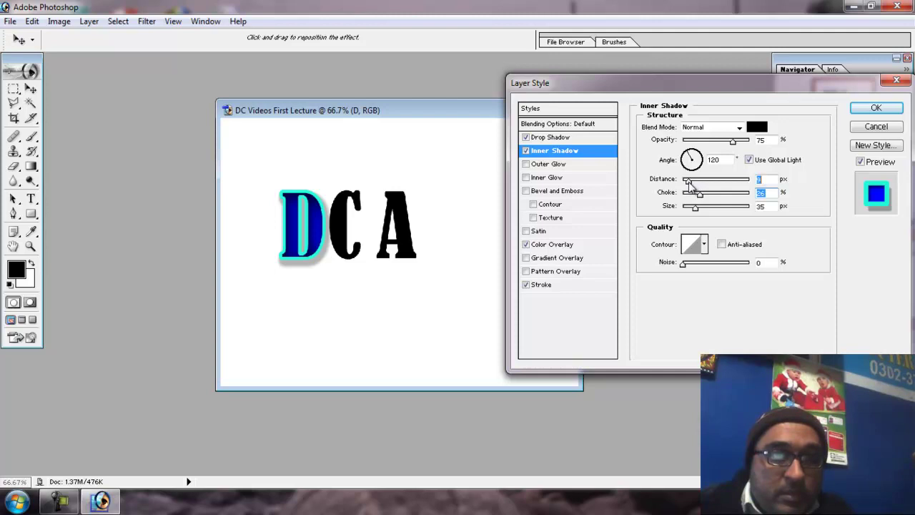
pyautogui.click(863, 108)
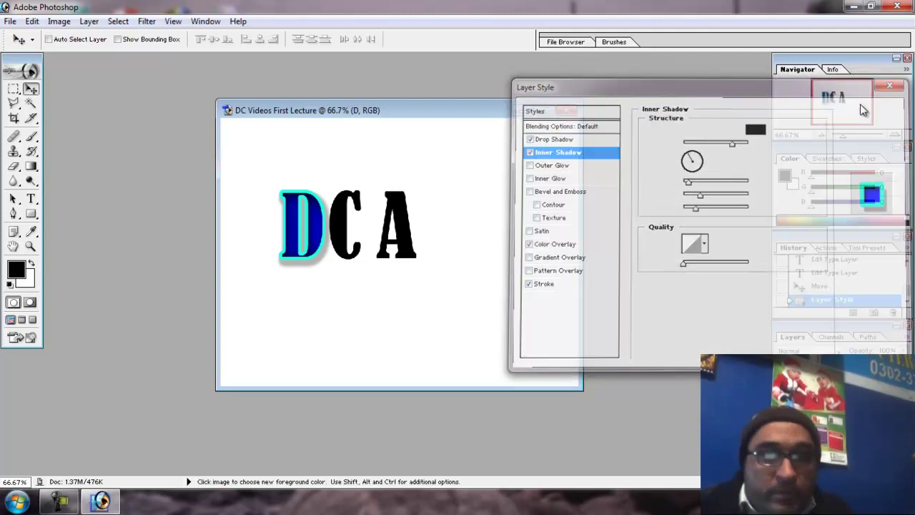
# Zoom in on the DCA letters to about 149% and enlarge the document window
pyautogui.moveTo(422, 110); pyautogui.dragTo(333, 76)
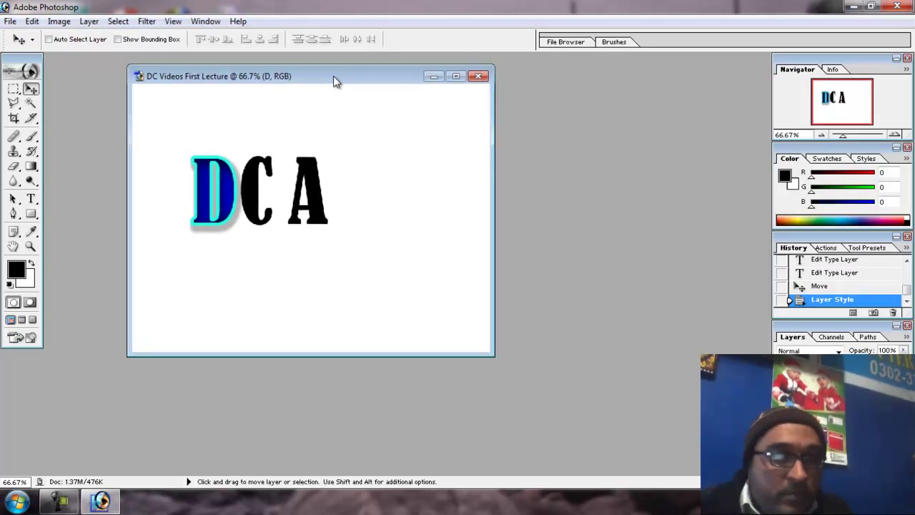
pyautogui.click(30, 246)
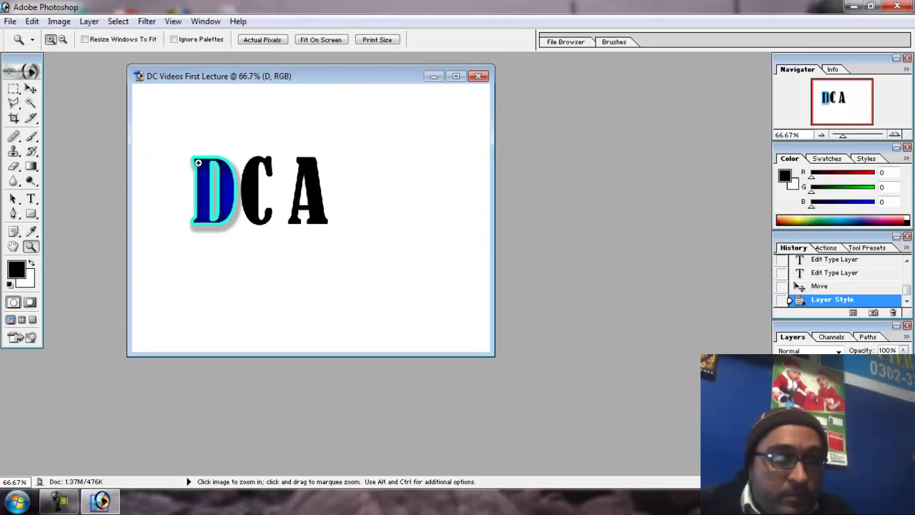
pyautogui.moveTo(182, 147); pyautogui.dragTo(341, 241)
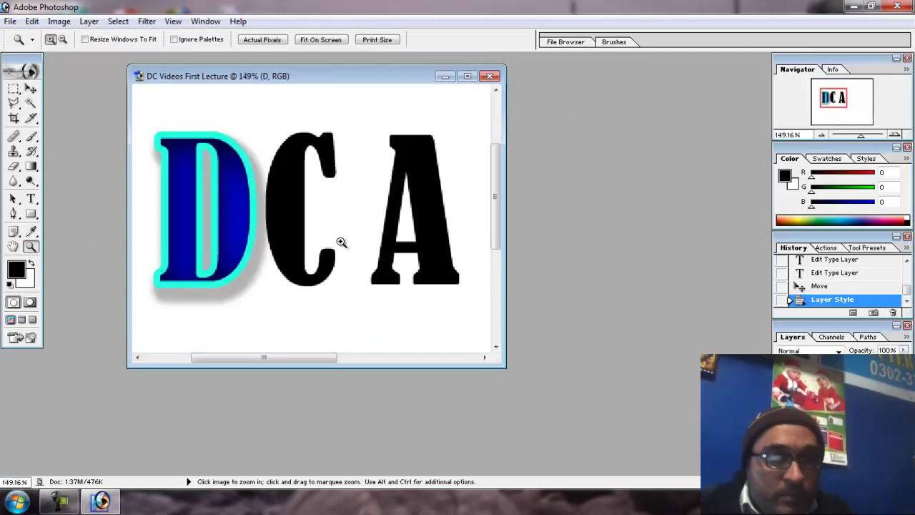
pyautogui.moveTo(502, 366); pyautogui.dragTo(698, 457)
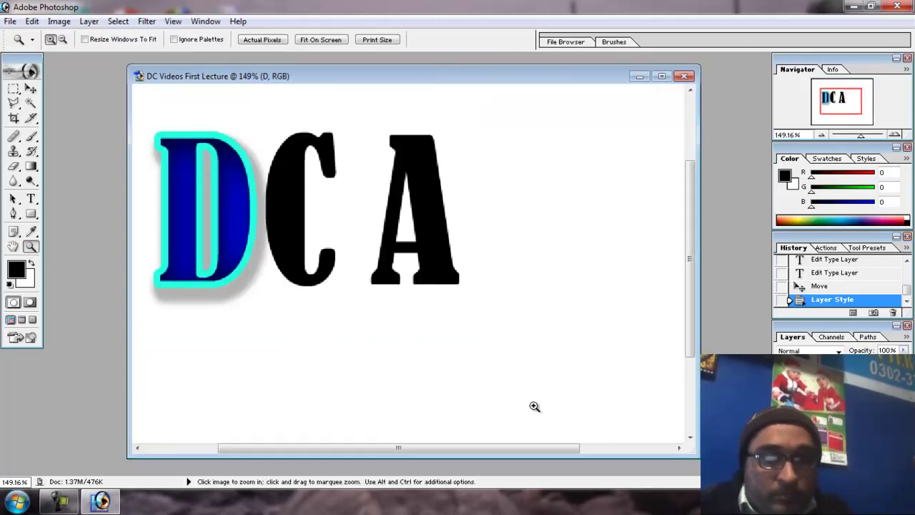
# Nudge the D slightly, shift the C right away from it, and reselect the D layer
pyautogui.click(30, 88)
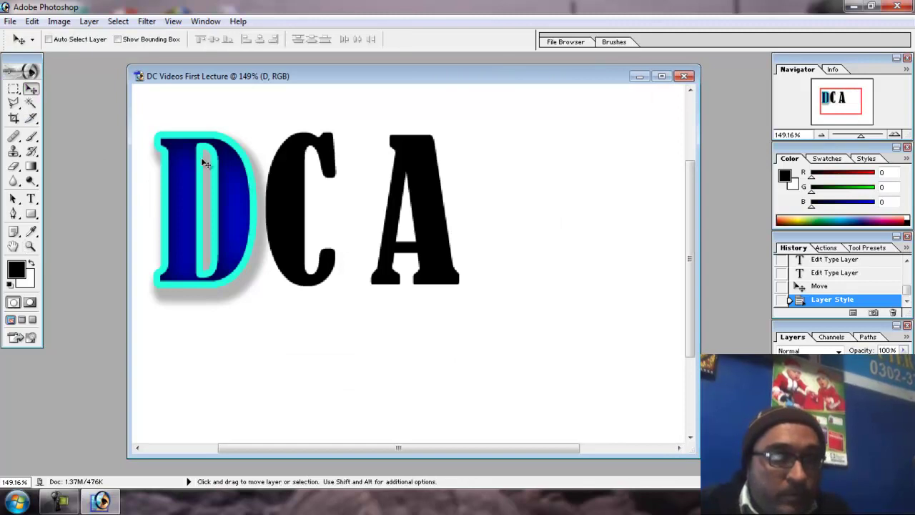
pyautogui.moveTo(203, 159)
pyautogui.mouseDown()
pyautogui.moveTo(214, 167)
pyautogui.moveTo(206, 157)
pyautogui.mouseUp()
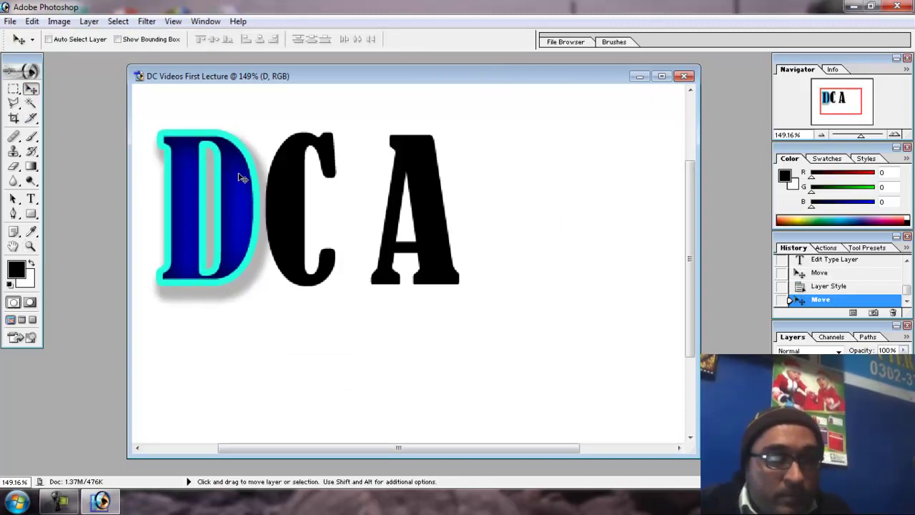
pyautogui.rightClick(275, 206)
pyautogui.click(293, 207)
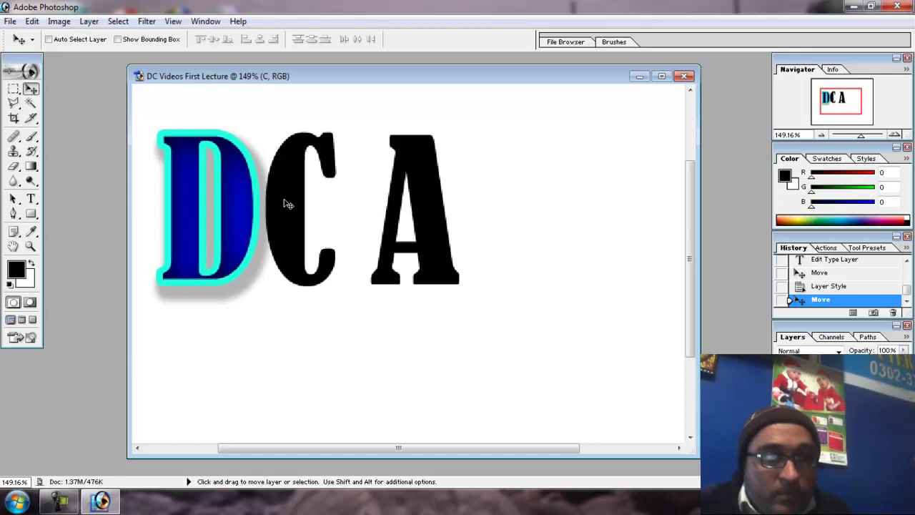
pyautogui.moveTo(289, 205); pyautogui.dragTo(300, 209)
pyautogui.rightClick(242, 205)
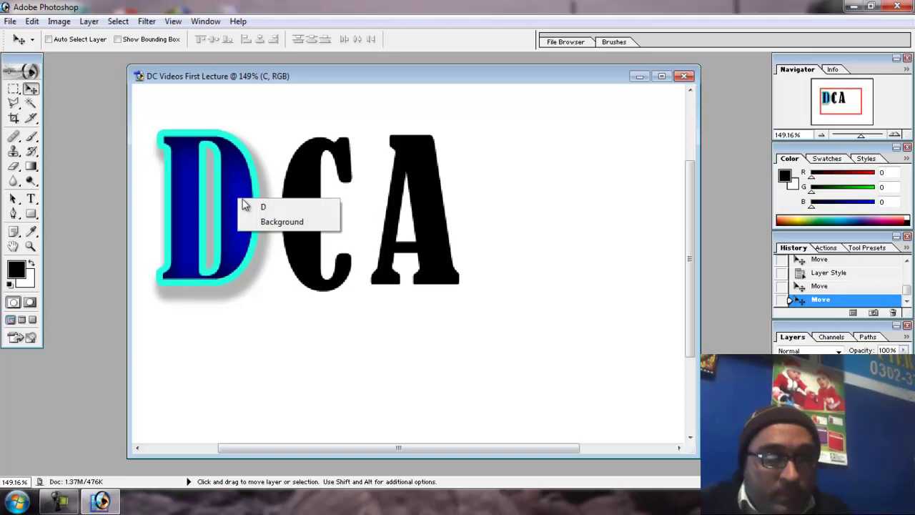
pyautogui.click(251, 206)
# Cycle the D's font past Broadway and Century to Cooper Black and commit it
pyautogui.click(30, 199)
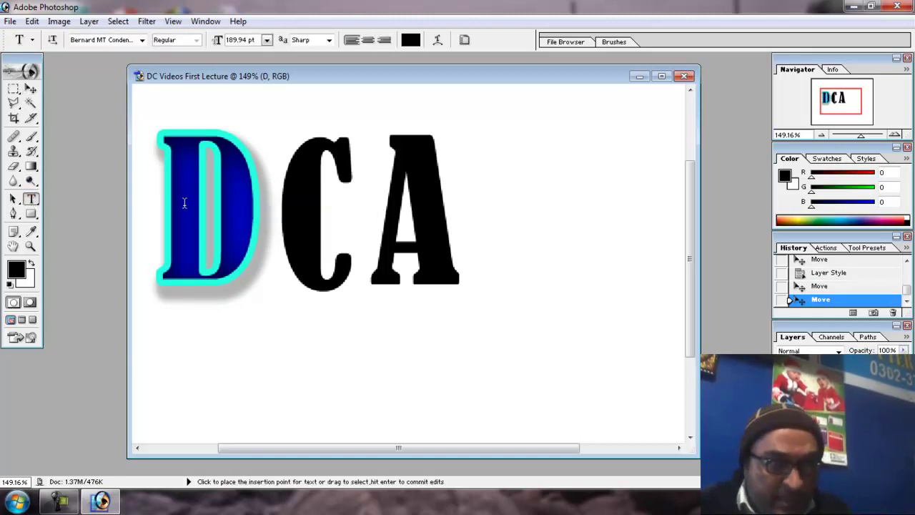
pyautogui.doubleClick(185, 203)
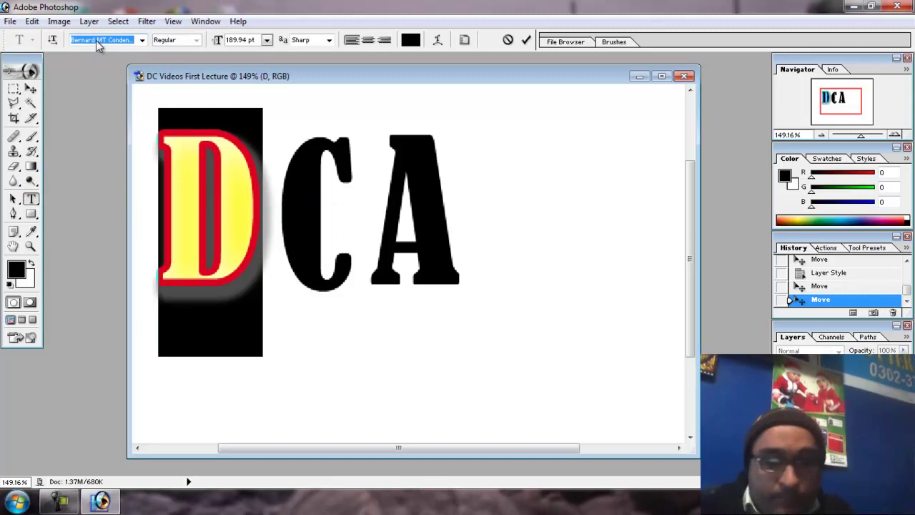
pyautogui.press('Down')
pyautogui.press('Down')
pyautogui.press('Down')
pyautogui.press('Down')
pyautogui.press('Down')
pyautogui.press('Down')
pyautogui.press('Down')
pyautogui.press('Down')
pyautogui.press('Down')
pyautogui.press('Down')
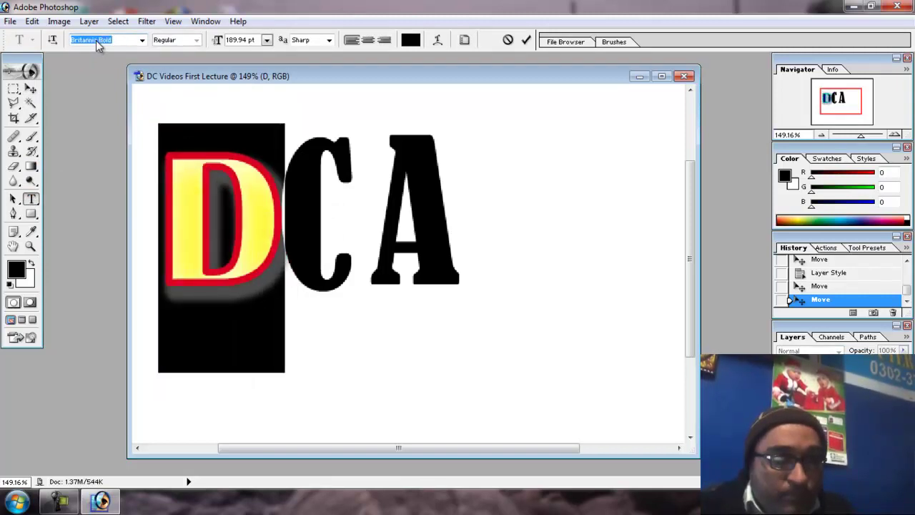
pyautogui.press('Down')
pyautogui.press('Down')
pyautogui.press('Down')
pyautogui.press('Down')
pyautogui.press('Down')
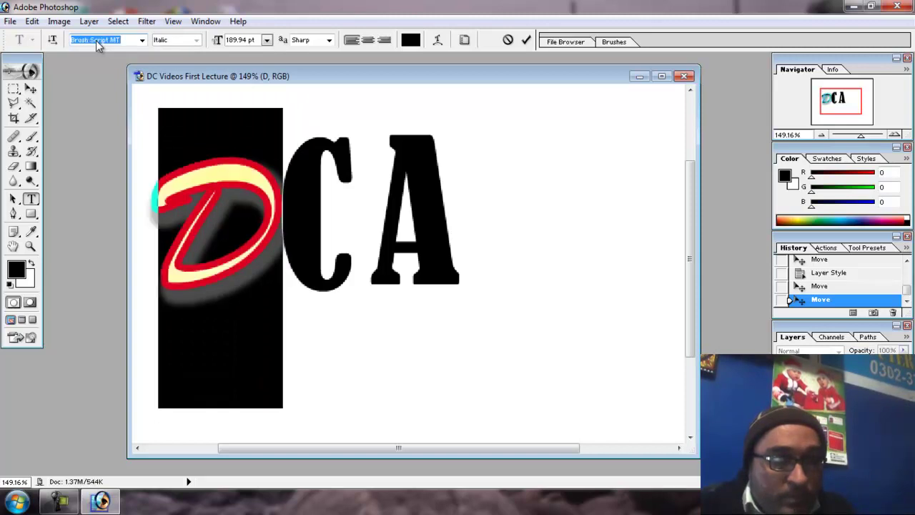
pyautogui.press('Down')
pyautogui.press('Down')
pyautogui.press('Down')
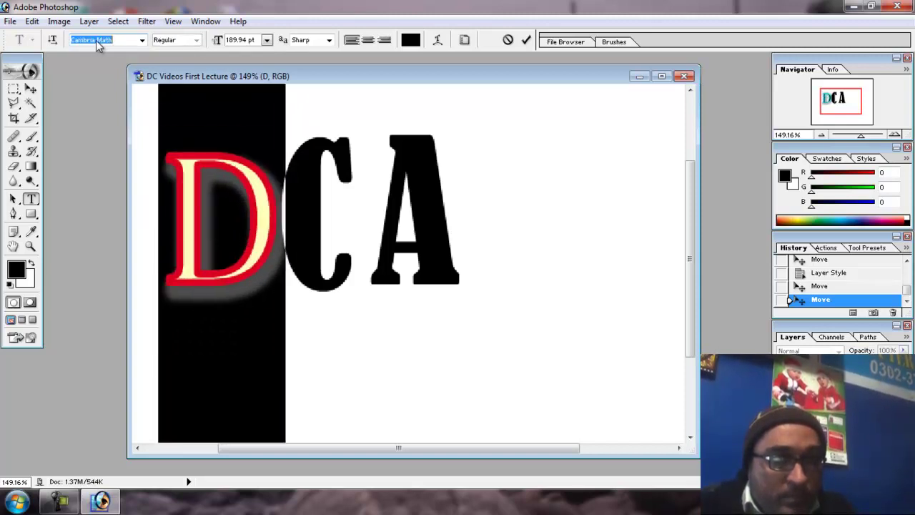
pyautogui.press('Down')
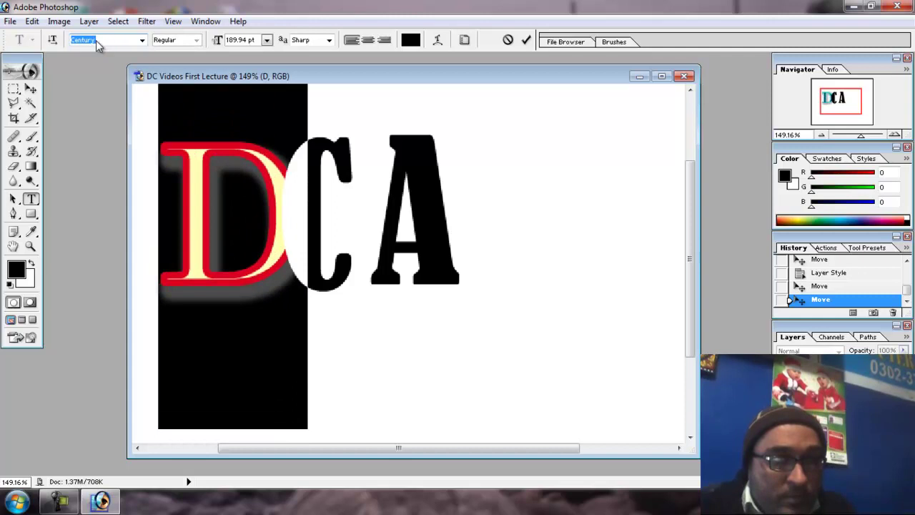
pyautogui.press('Down')
pyautogui.press('Down')
pyautogui.press('Down')
pyautogui.press('Down')
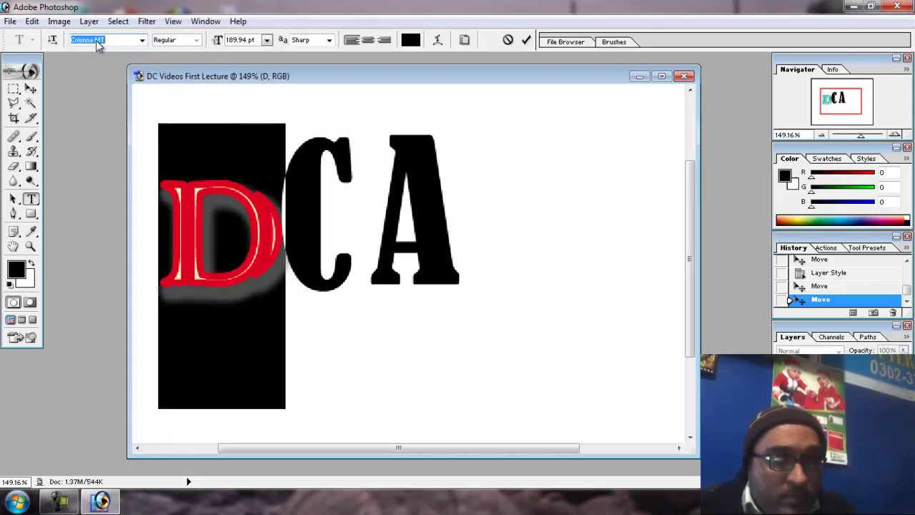
pyautogui.press('Down')
pyautogui.press('Down')
pyautogui.press('Down')
pyautogui.press('Down')
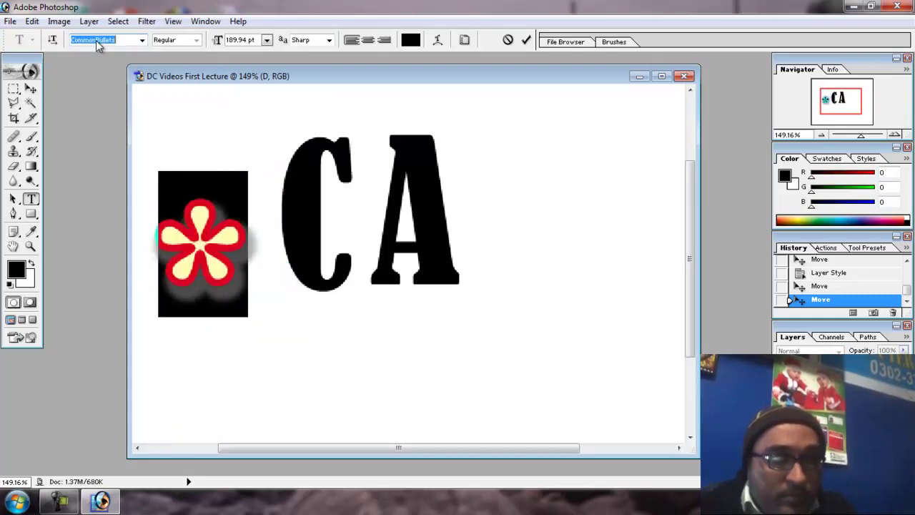
pyautogui.press('Down')
pyautogui.press('Down')
pyautogui.press('Down')
pyautogui.press('Down')
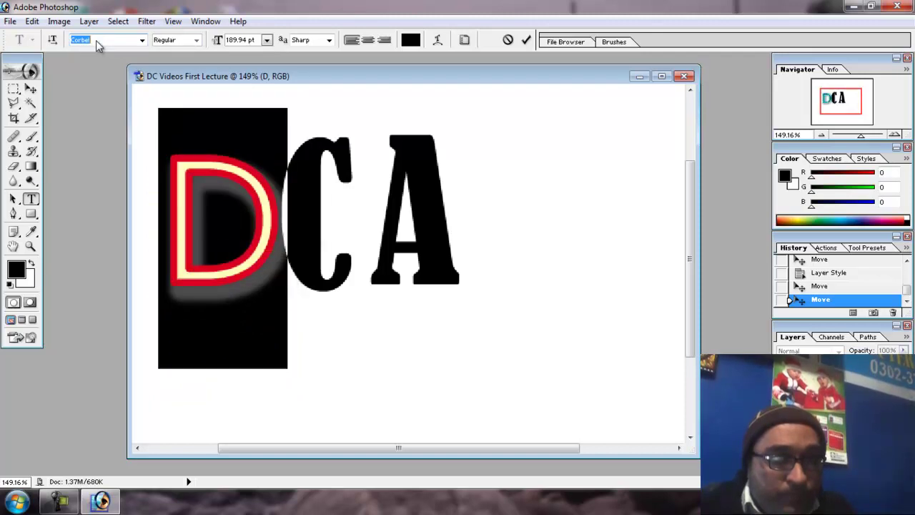
pyautogui.press('Down')
pyautogui.press('Down')
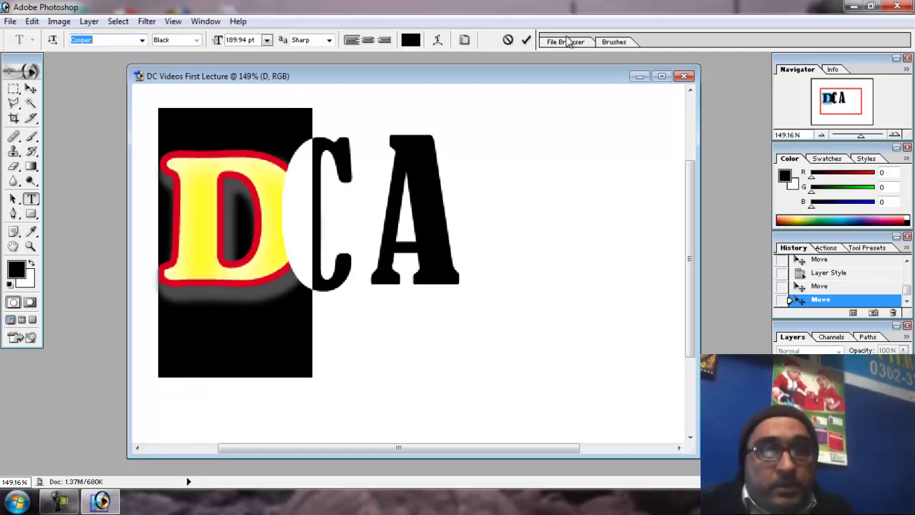
pyautogui.click(526, 39)
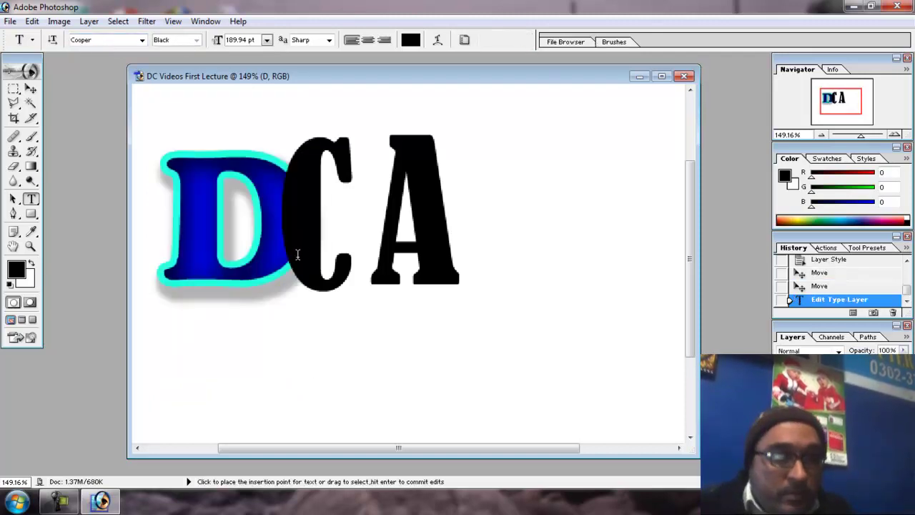
# Move the C up beside the A and shift the A right beside the C
pyautogui.click(33, 104)
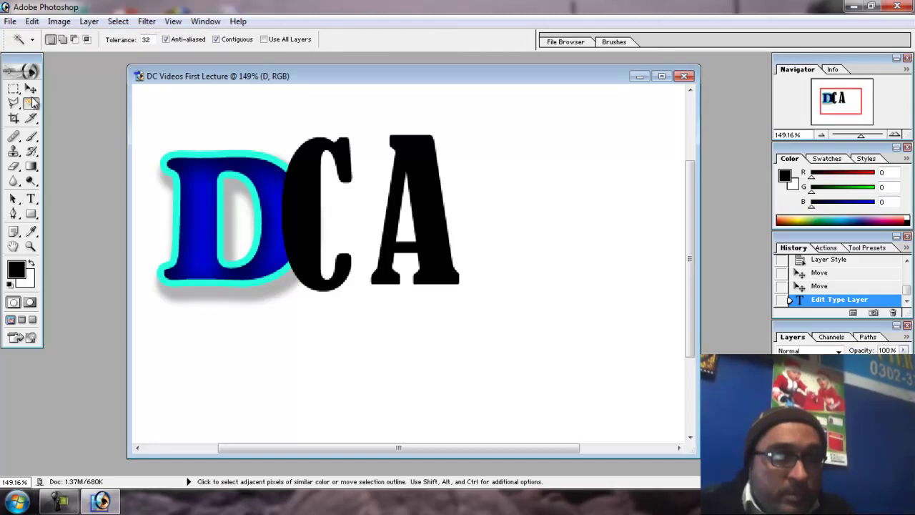
pyautogui.click(30, 89)
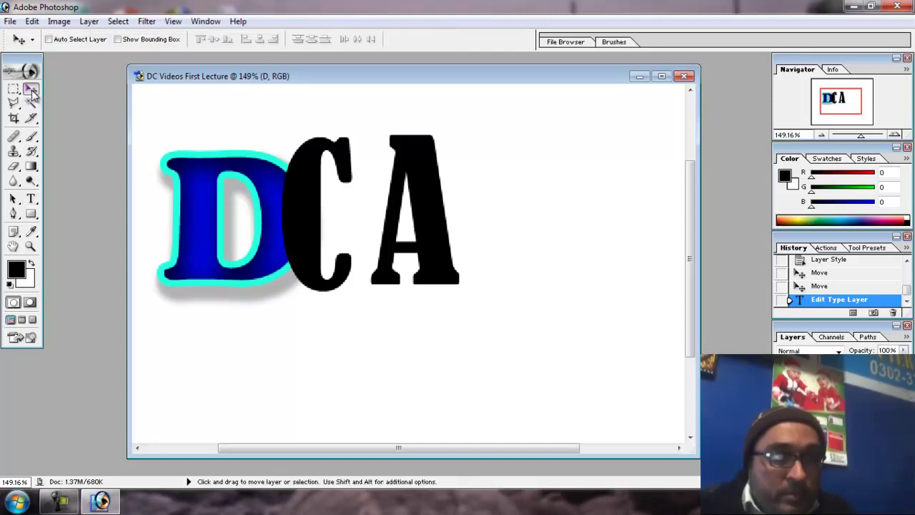
pyautogui.rightClick(313, 223)
pyautogui.click(316, 233)
pyautogui.moveTo(313, 236); pyautogui.dragTo(442, 179)
pyautogui.rightClick(439, 261)
pyautogui.click(462, 263)
pyautogui.moveTo(439, 272); pyautogui.dragTo(565, 226)
# Raise the D slightly and scale it up to about 147% with Free Transform
pyautogui.rightClick(290, 227)
pyautogui.click(304, 227)
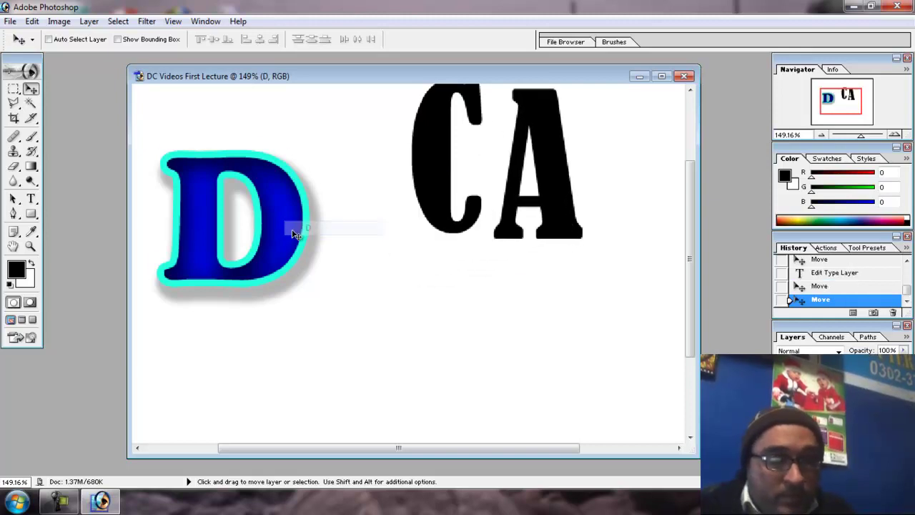
pyautogui.moveTo(297, 235); pyautogui.dragTo(297, 222)
pyautogui.hotkey('ctrl', 't')
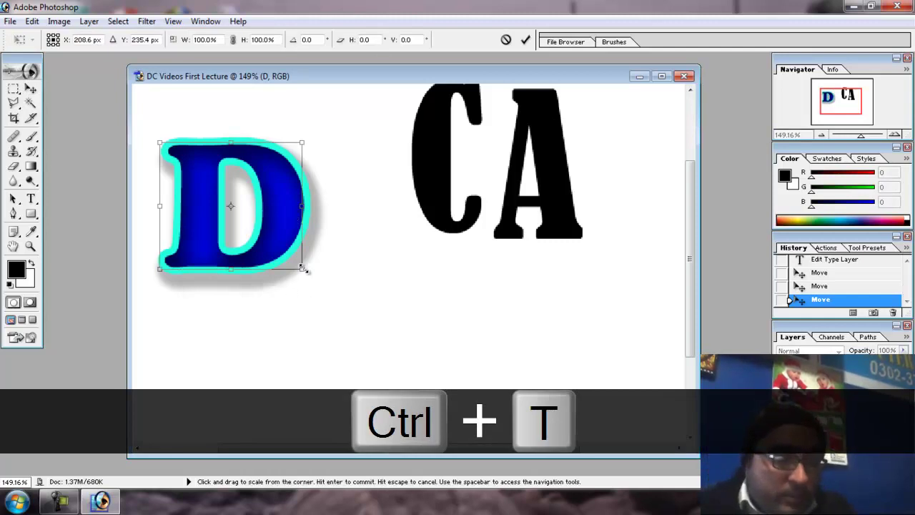
pyautogui.moveTo(303, 268); pyautogui.dragTo(337, 365)
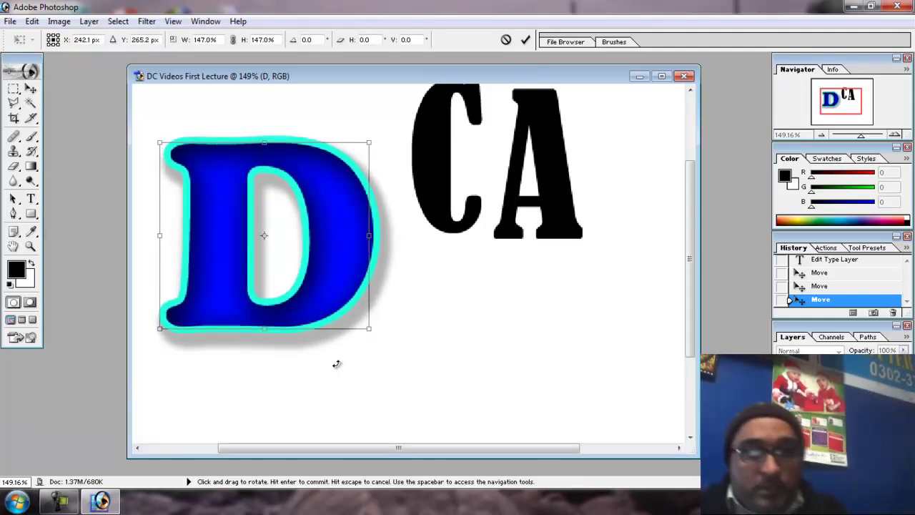
pyautogui.press('Return')
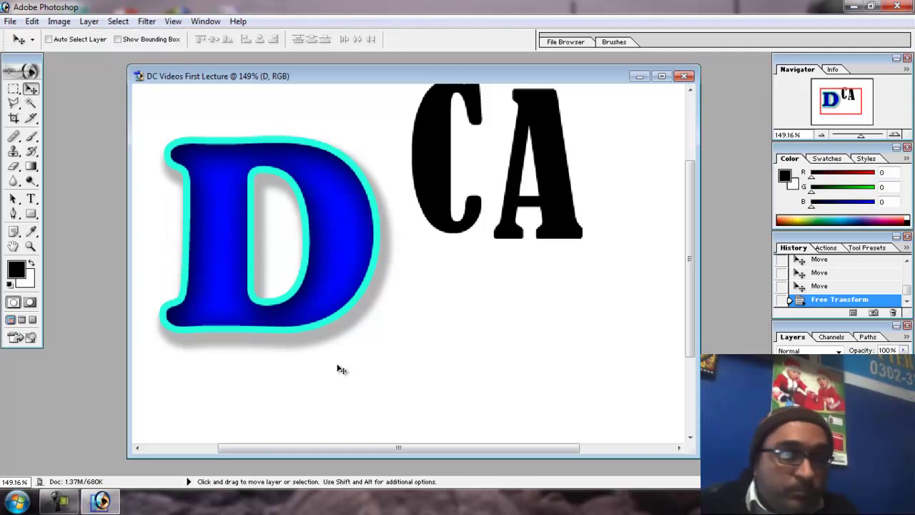
# Open the D layer's Blending Options and set its Color Overlay to red
pyautogui.rightClick(783, 358)
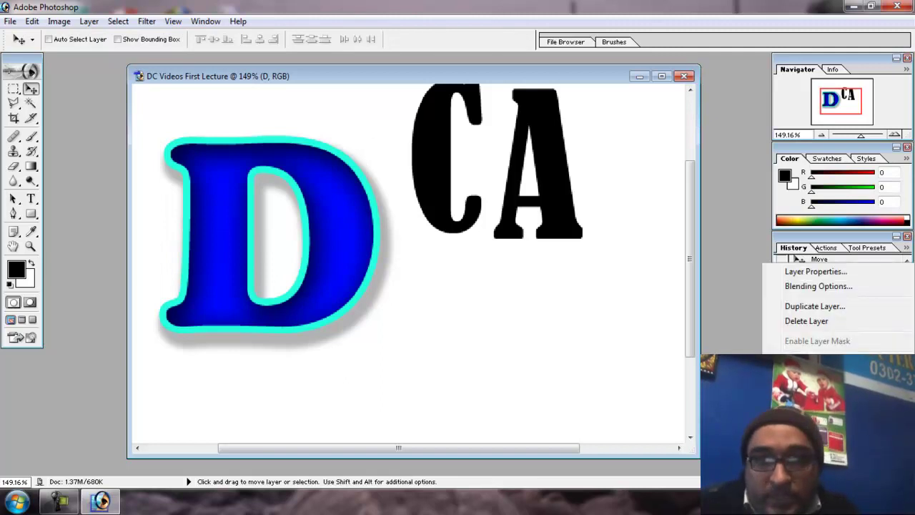
pyautogui.click(819, 290)
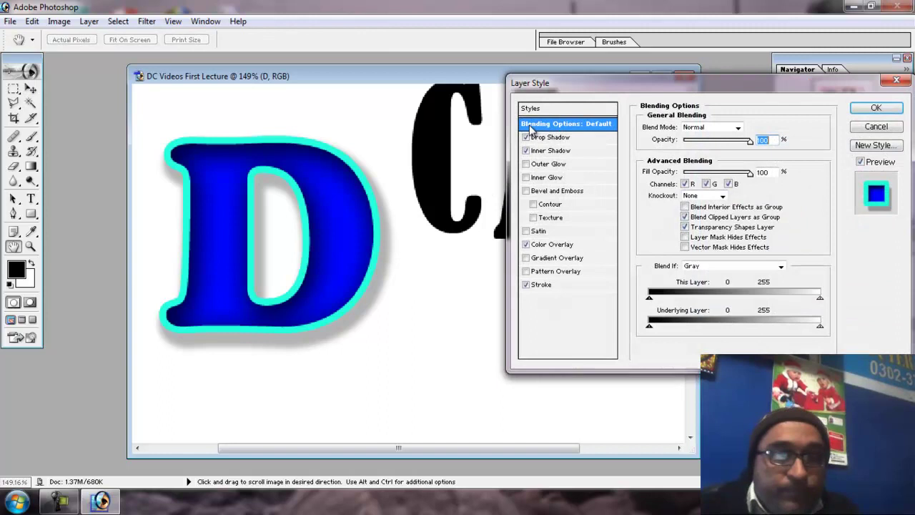
pyautogui.moveTo(679, 80); pyautogui.dragTo(587, 87)
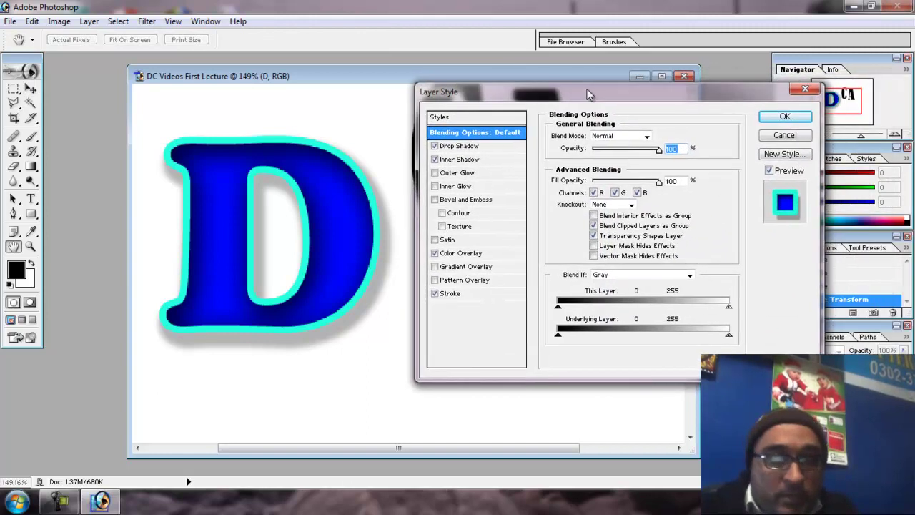
pyautogui.click(461, 254)
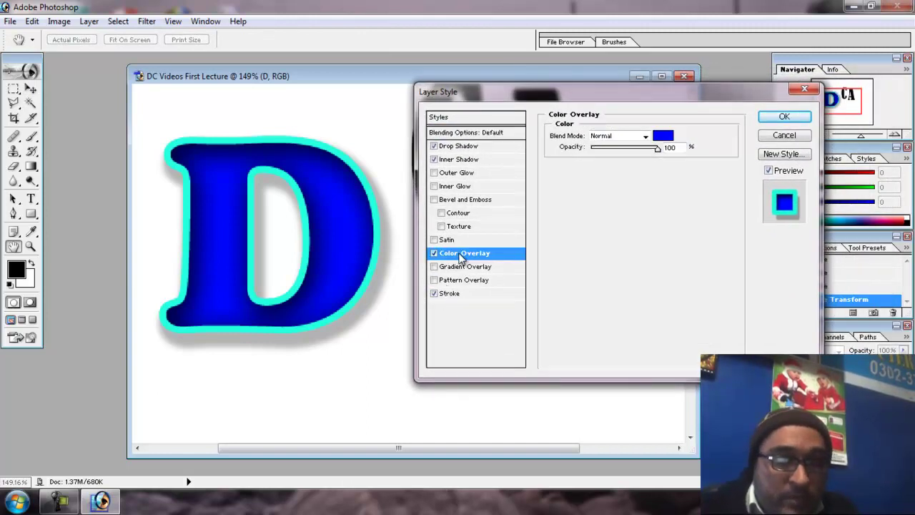
pyautogui.click(671, 135)
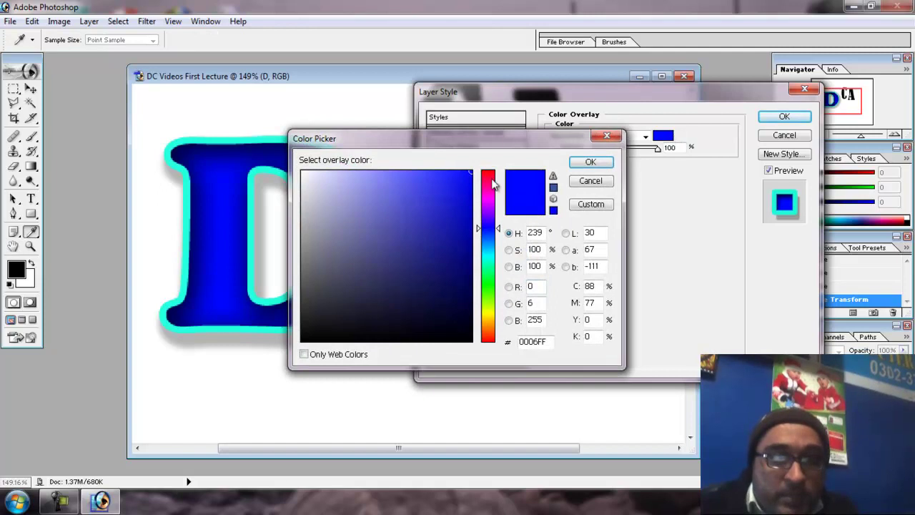
pyautogui.moveTo(490, 180); pyautogui.dragTo(490, 150)
pyautogui.click(590, 162)
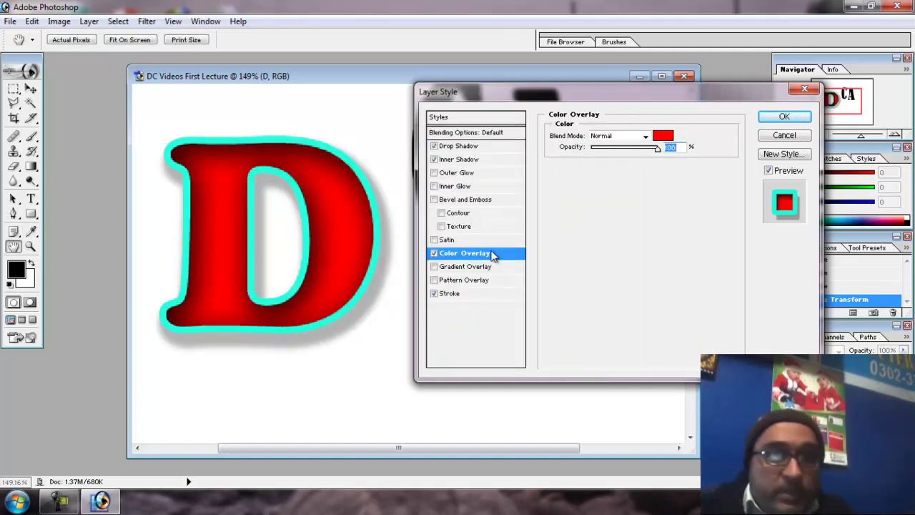
# Change the D's stroke colour to yellow (FFFC00)
pyautogui.click(450, 295)
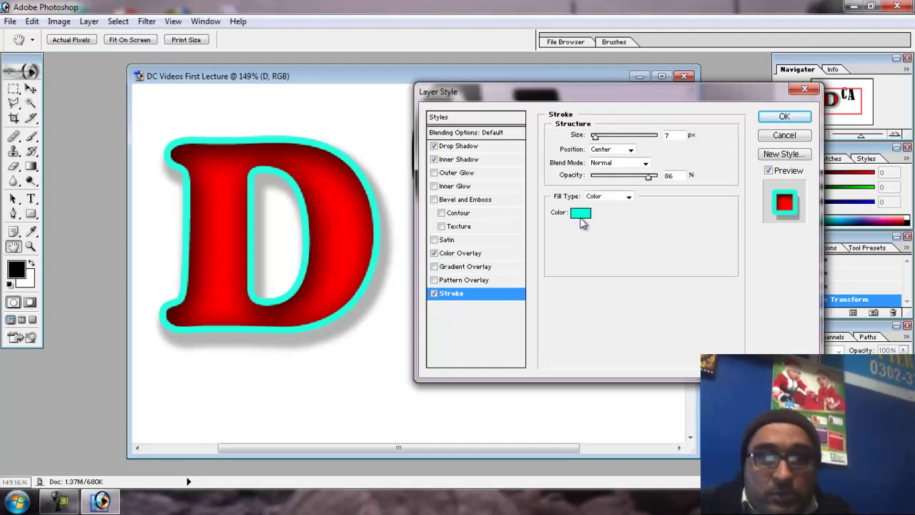
pyautogui.click(580, 214)
pyautogui.click(487, 313)
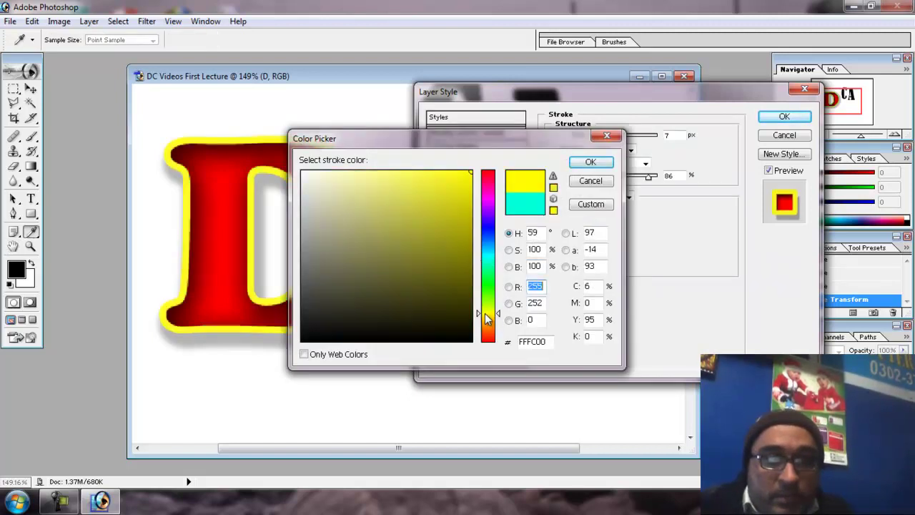
pyautogui.click(591, 162)
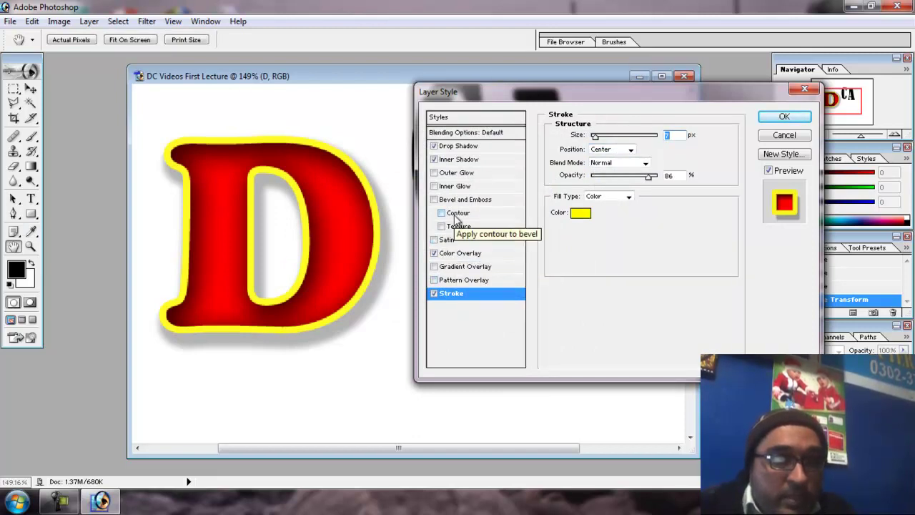
pyautogui.click(455, 150)
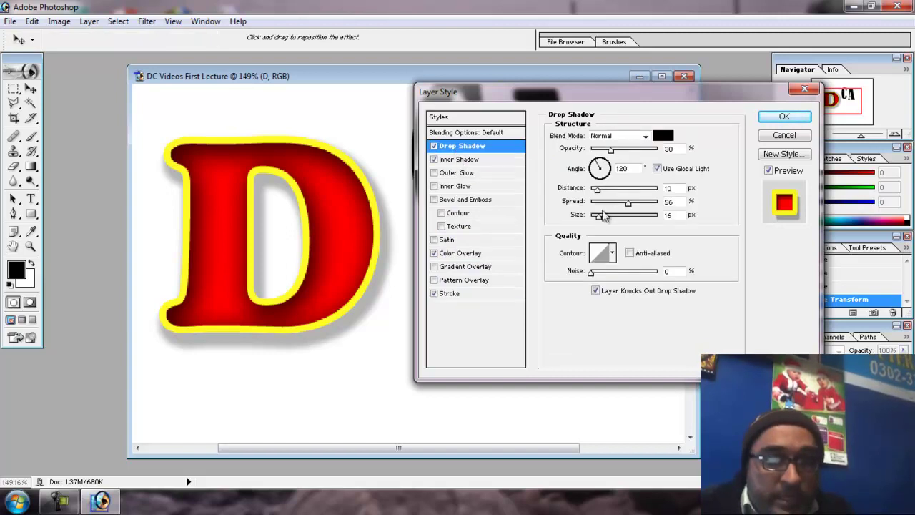
# Increase the D's drop shadow size to 18 px and raise its opacity to 86%
pyautogui.moveTo(598, 215); pyautogui.dragTo(601, 215)
pyautogui.moveTo(611, 150); pyautogui.dragTo(652, 166)
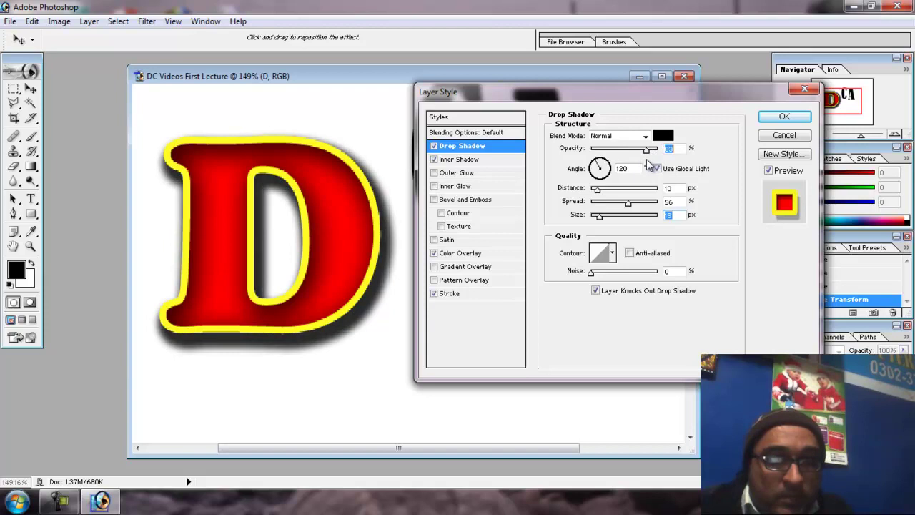
pyautogui.moveTo(647, 158); pyautogui.dragTo(648, 158)
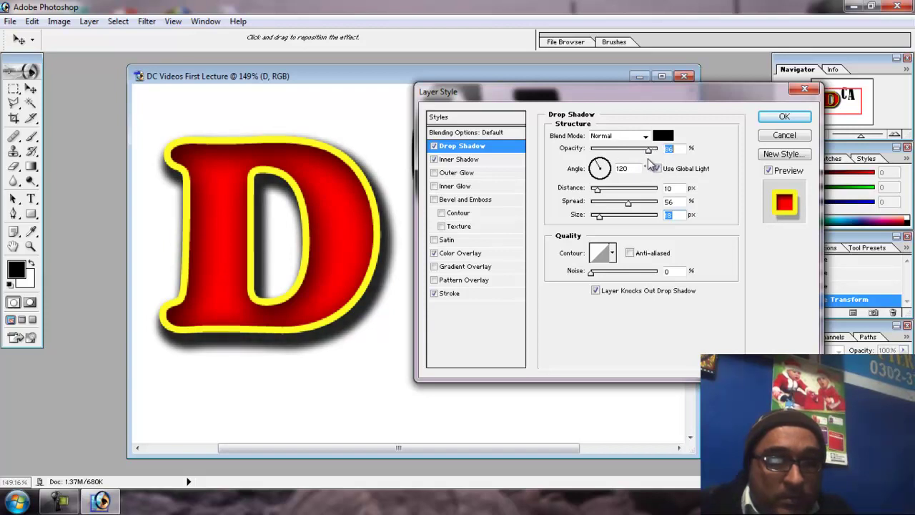
# Enable Outer Glow on the D and remove its noise
pyautogui.click(450, 176)
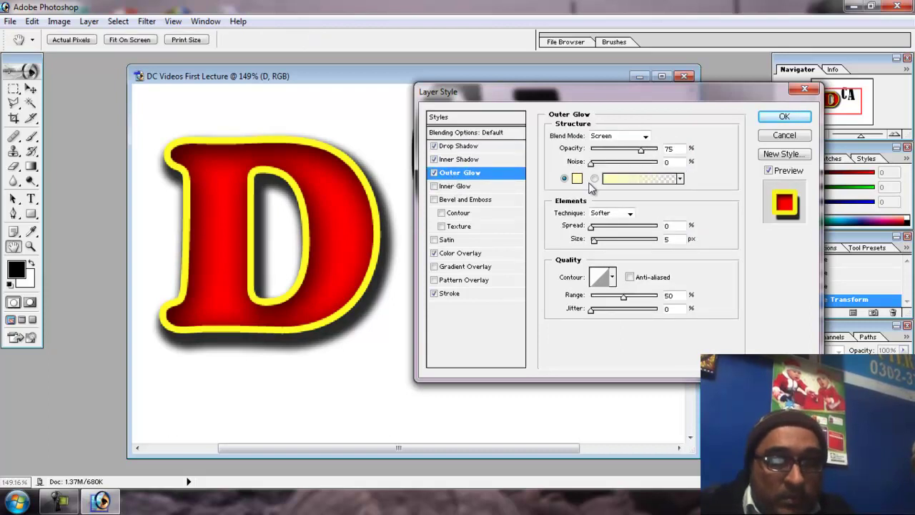
pyautogui.moveTo(593, 164); pyautogui.dragTo(590, 163)
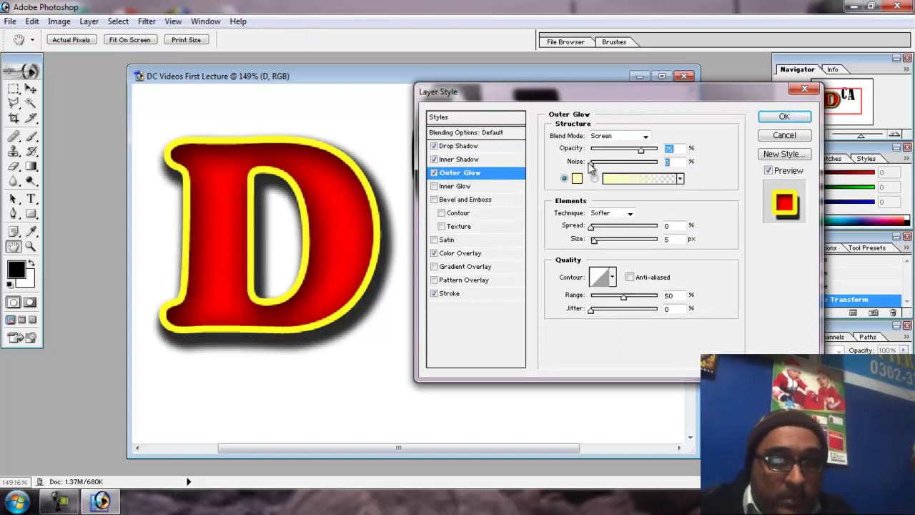
pyautogui.click(433, 173)
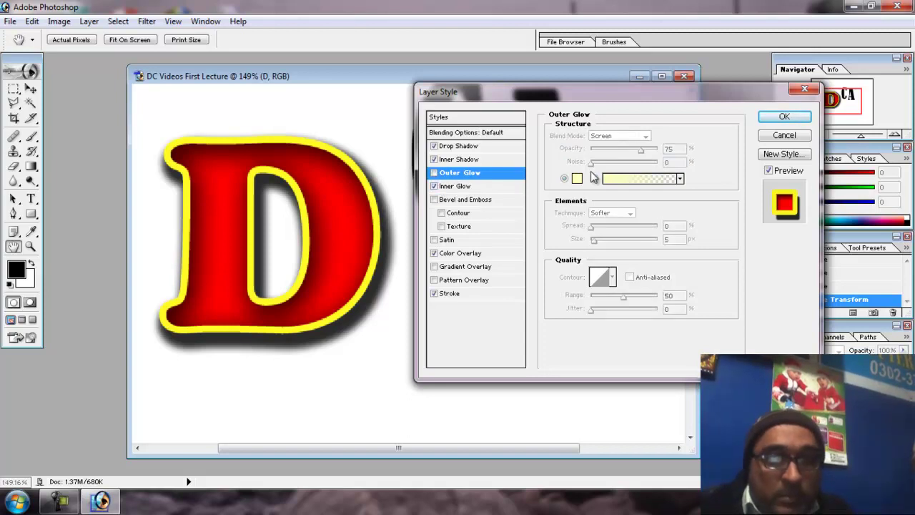
pyautogui.click(476, 175)
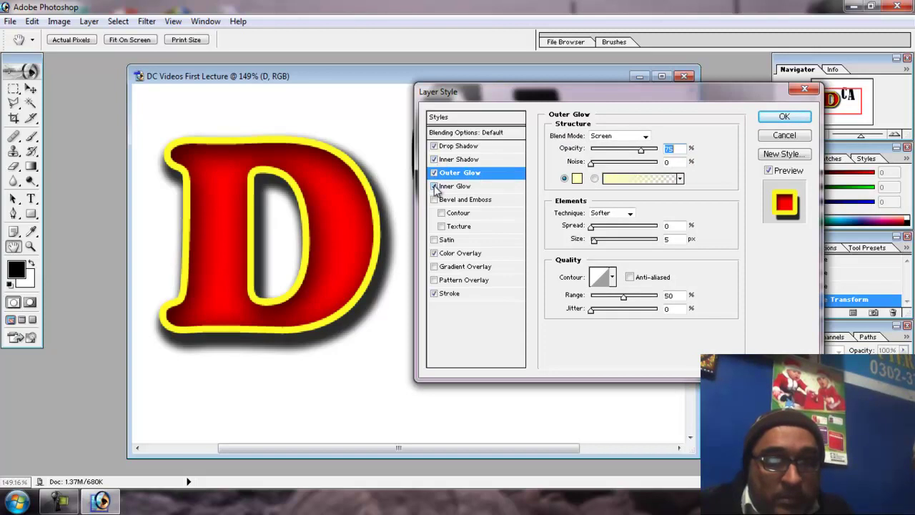
# Make the glow bright green with noise 0, 20% spread and 18 px size
pyautogui.click(579, 178)
pyautogui.click(490, 288)
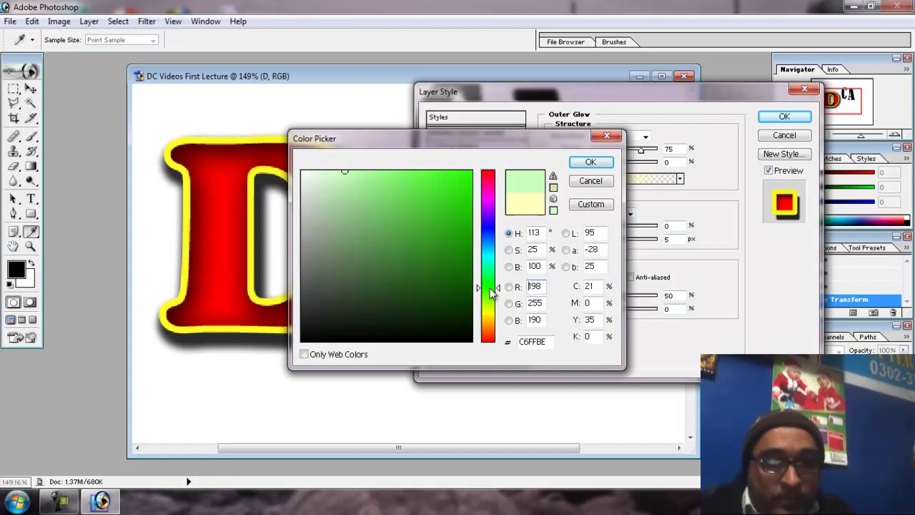
pyautogui.moveTo(454, 194); pyautogui.dragTo(453, 179)
pyautogui.click(585, 163)
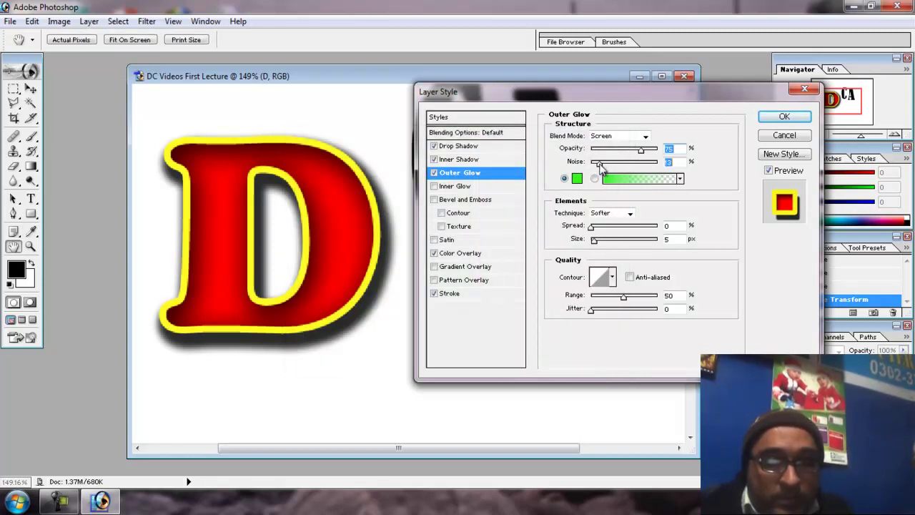
pyautogui.moveTo(608, 164); pyautogui.dragTo(590, 165)
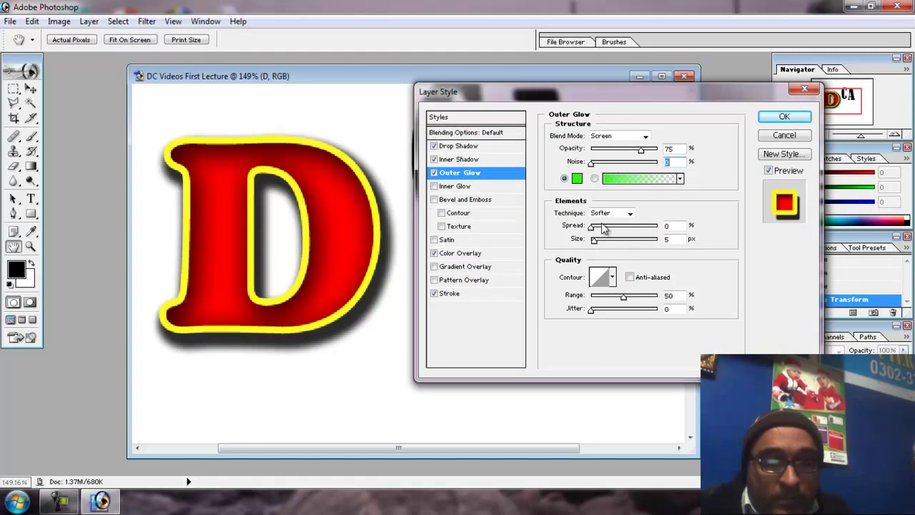
pyautogui.moveTo(596, 240)
pyautogui.mouseDown()
pyautogui.moveTo(605, 241)
pyautogui.moveTo(595, 245)
pyautogui.moveTo(599, 230)
pyautogui.moveTo(616, 236)
pyautogui.moveTo(607, 230)
pyautogui.mouseUp()
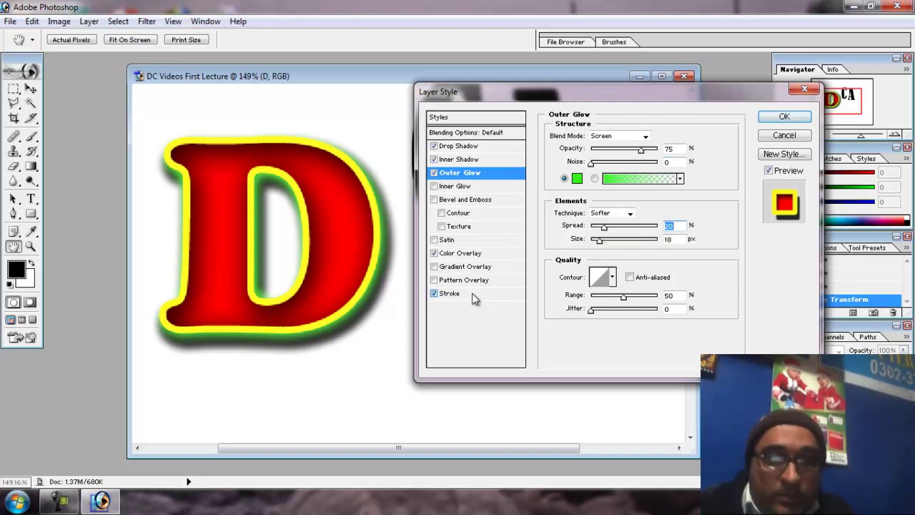
pyautogui.click(450, 293)
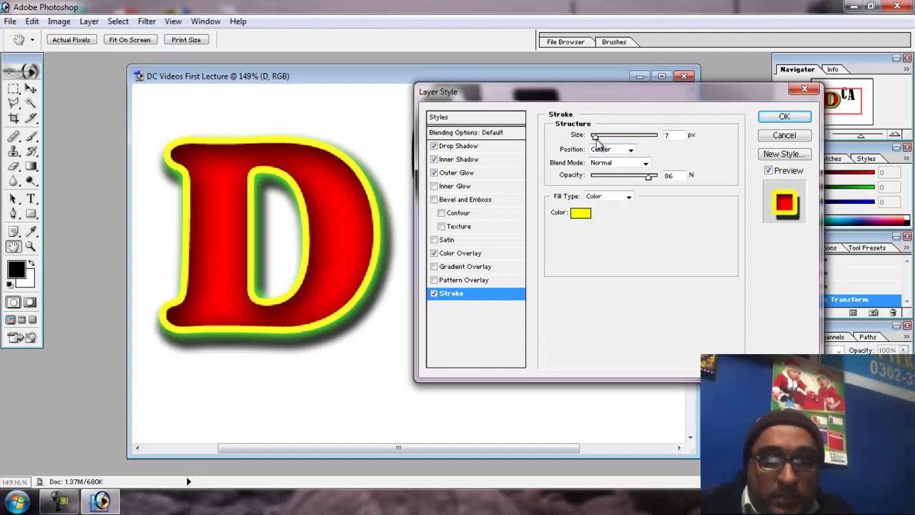
# Set the D's yellow stroke to 6 px, Outside position, Multiply blend, and apply the style
pyautogui.moveTo(597, 137); pyautogui.dragTo(594, 138)
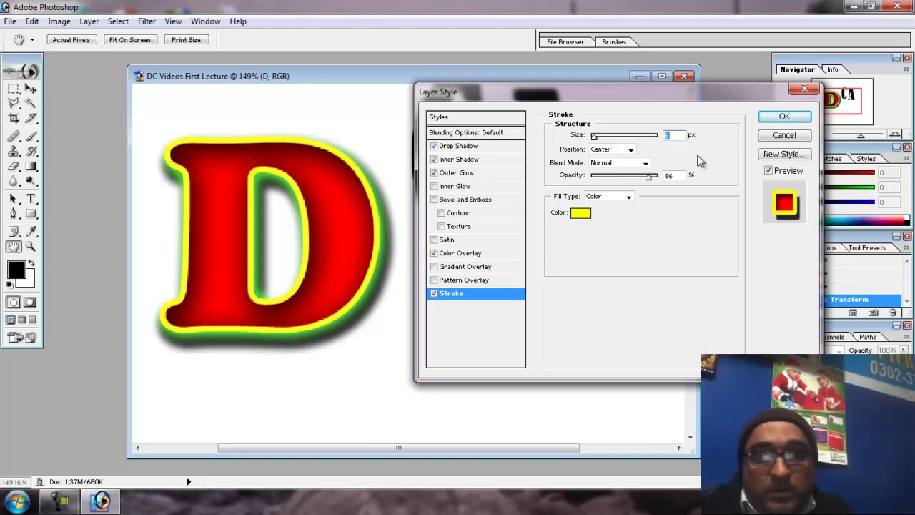
pyautogui.click(630, 149)
pyautogui.click(619, 160)
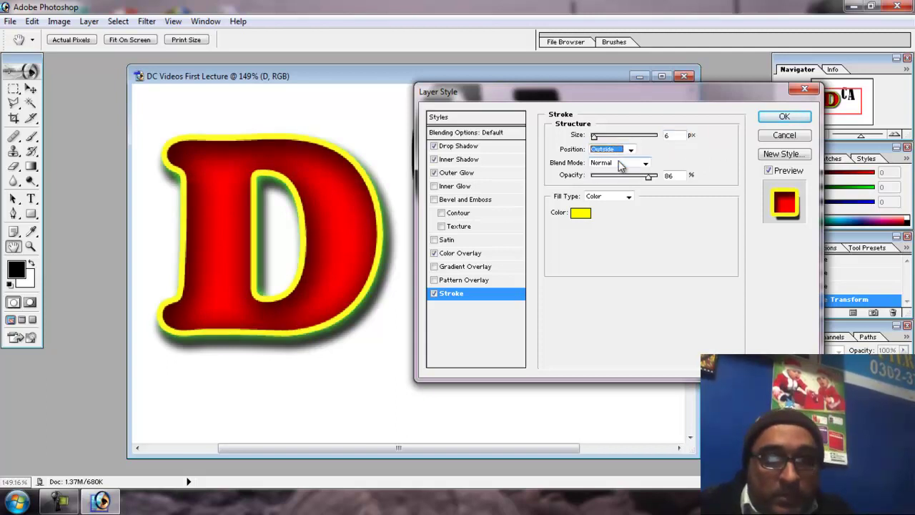
pyautogui.click(643, 164)
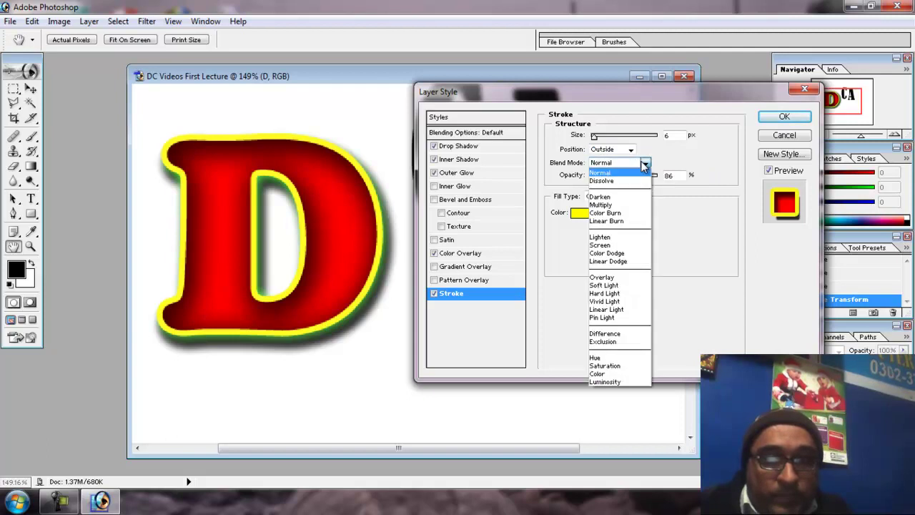
pyautogui.click(621, 203)
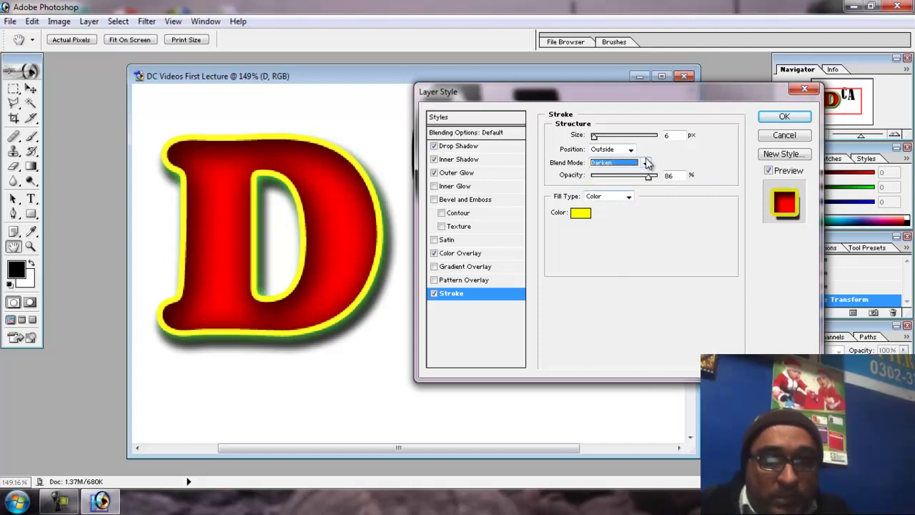
pyautogui.click(643, 162)
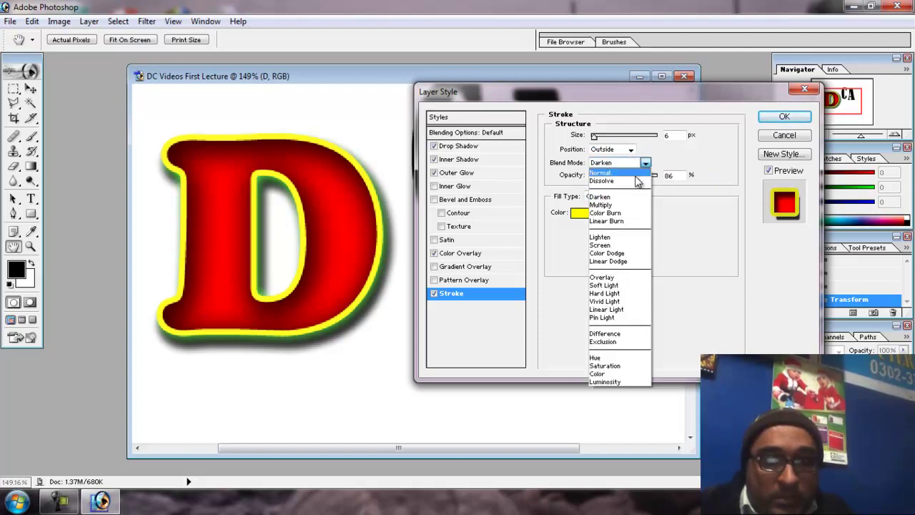
pyautogui.click(619, 205)
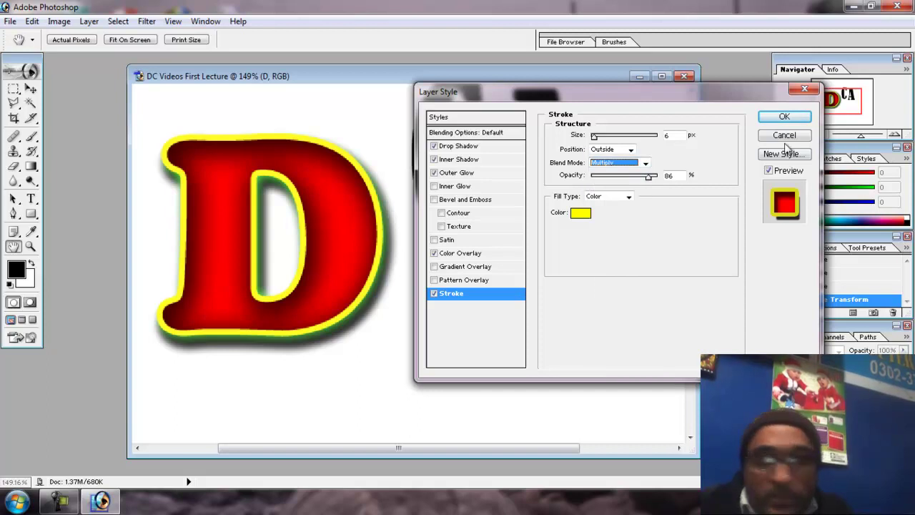
pyautogui.click(785, 116)
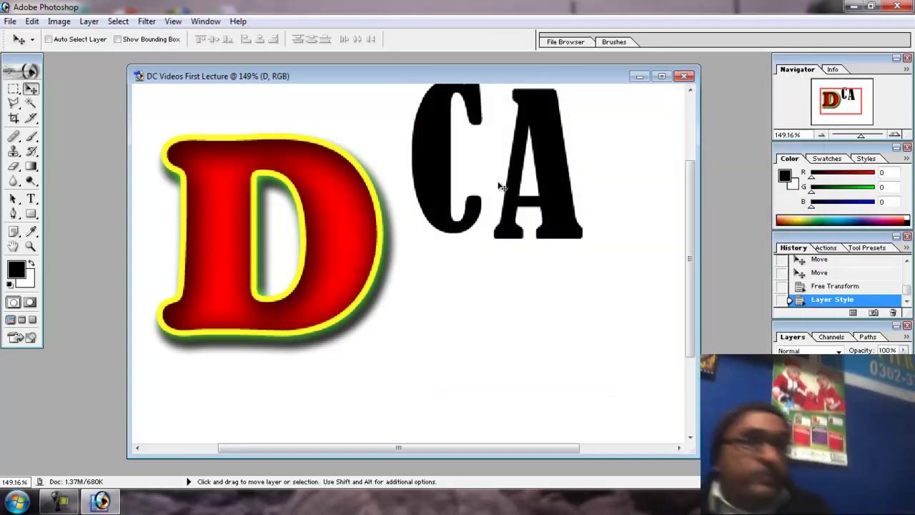
# Save the D's look as a new preset, 'Style 1', in the Styles palette
pyautogui.click(866, 158)
pyautogui.click(890, 214)
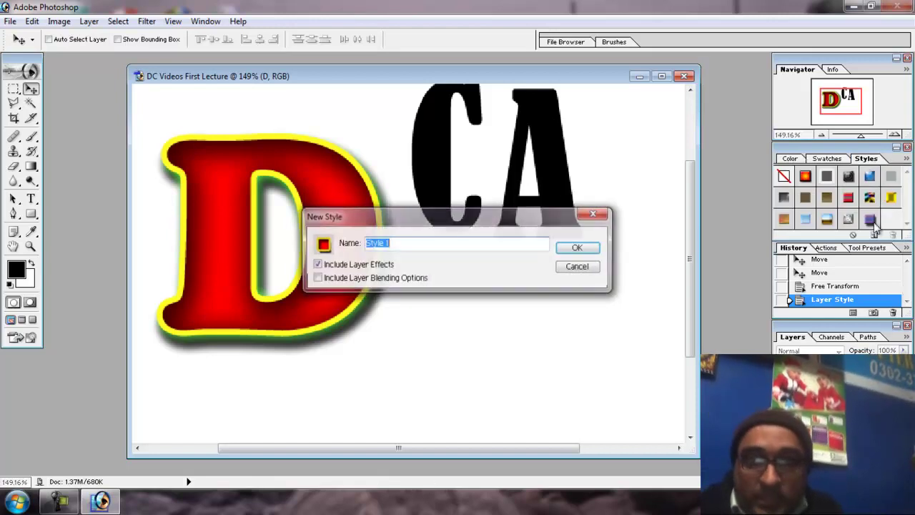
pyautogui.click(579, 251)
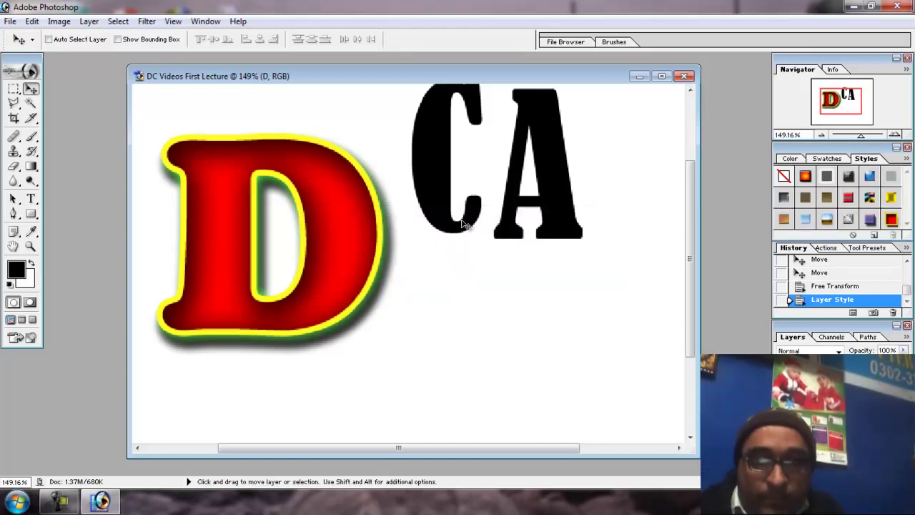
# Select the C layer and move the C lower beside the D
pyautogui.rightClick(429, 146)
pyautogui.click(437, 150)
pyautogui.moveTo(437, 151); pyautogui.dragTo(429, 254)
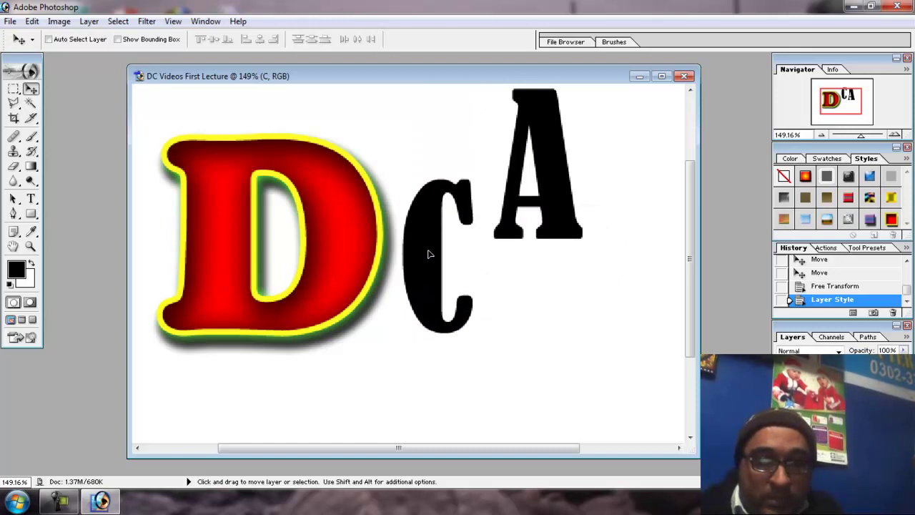
# Set the C in Cooper Black and commit it, then edit and commit the A's text
pyautogui.click(31, 199)
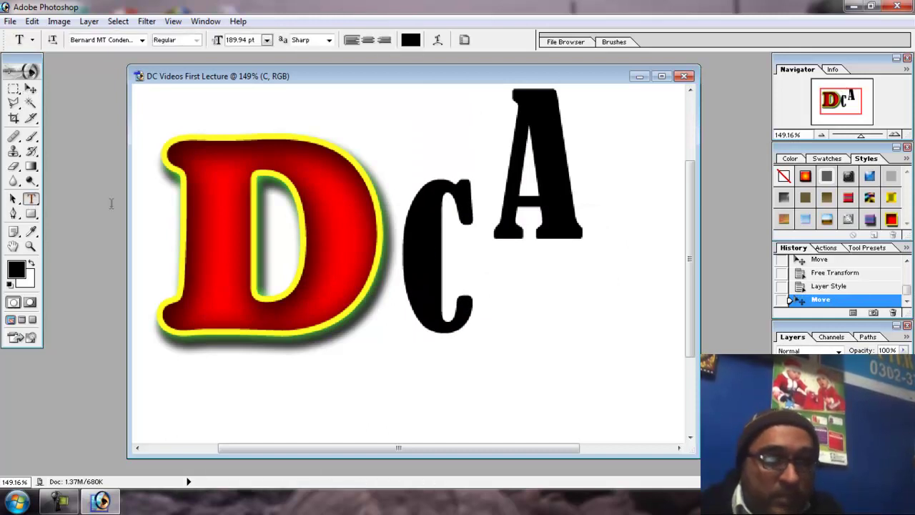
pyautogui.doubleClick(443, 267)
pyautogui.click(111, 41)
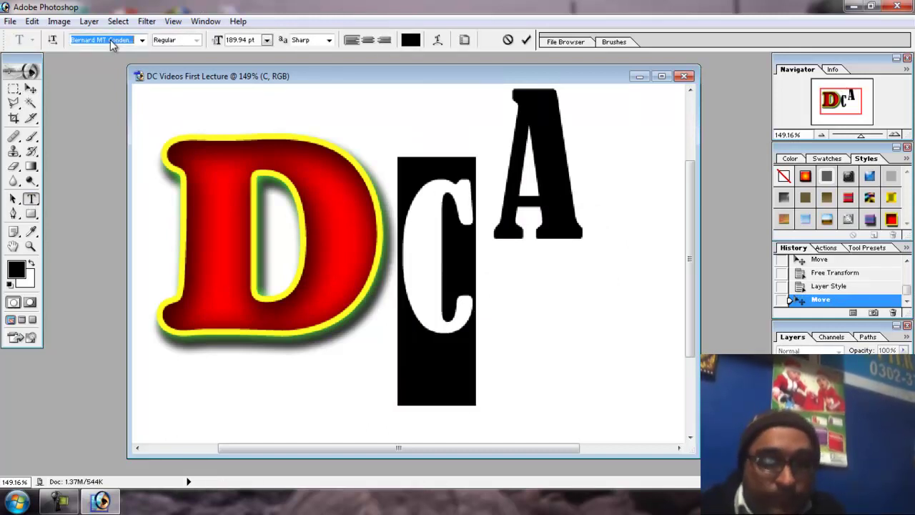
pyautogui.press('Down')
pyautogui.press('Down')
pyautogui.press('Down')
pyautogui.press('Down')
pyautogui.press('Down')
pyautogui.press('Down')
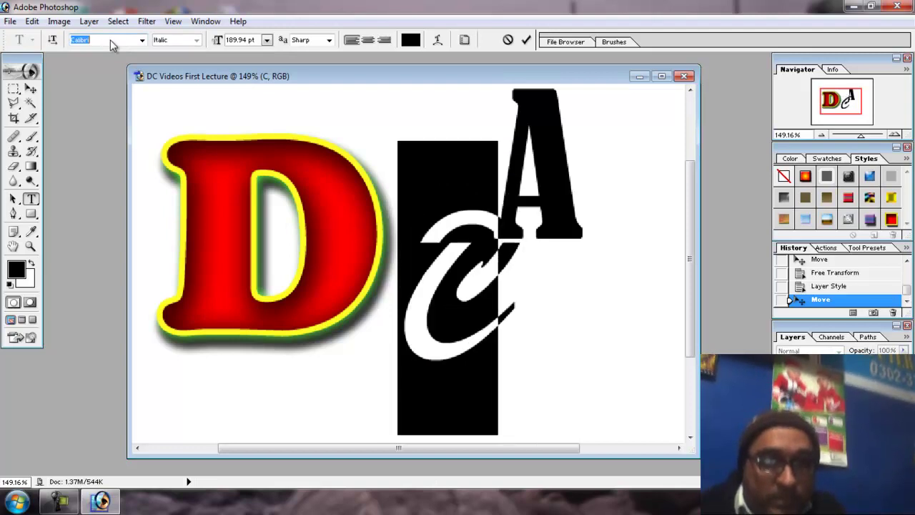
pyautogui.press('Down')
pyautogui.press('Down')
pyautogui.press('Down')
pyautogui.press('Down')
pyautogui.press('Down')
pyautogui.press('Down')
pyautogui.press('Down')
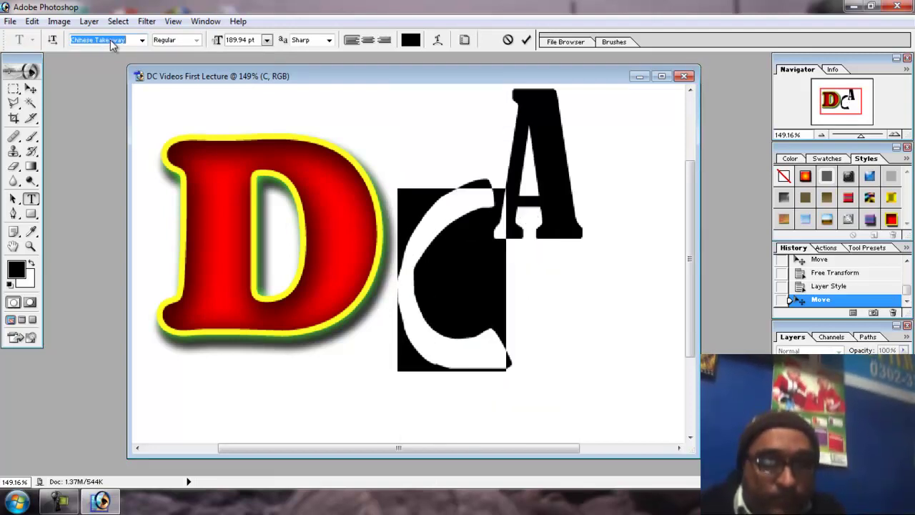
pyautogui.press('Down')
pyautogui.press('Down')
pyautogui.press('Down')
pyautogui.press('Down')
pyautogui.press('Down')
pyautogui.press('Down')
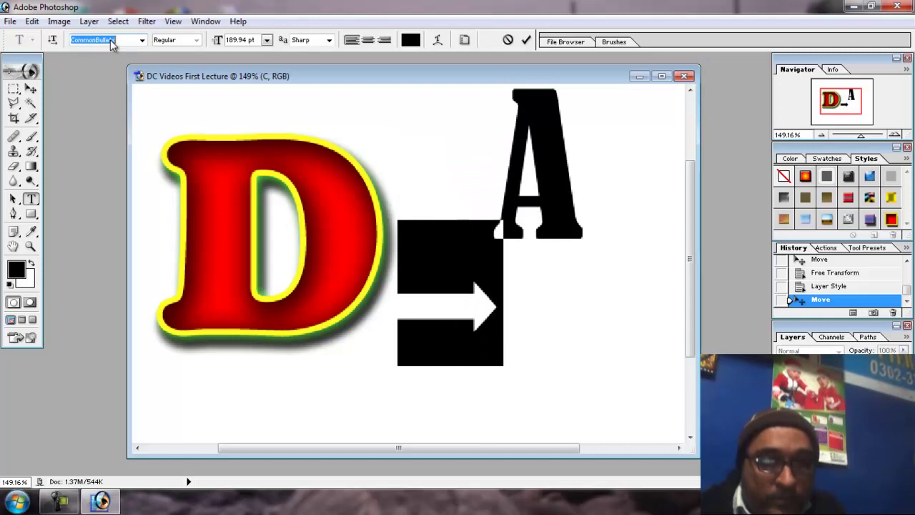
pyautogui.press('Down')
pyautogui.press('Down')
pyautogui.press('Down')
pyautogui.press('Down')
pyautogui.press('Down')
pyautogui.press('Down')
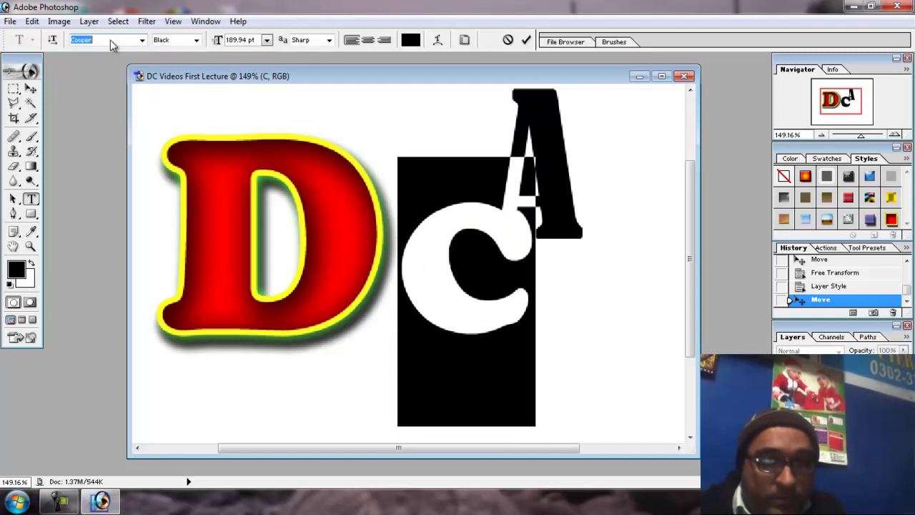
pyautogui.click(527, 40)
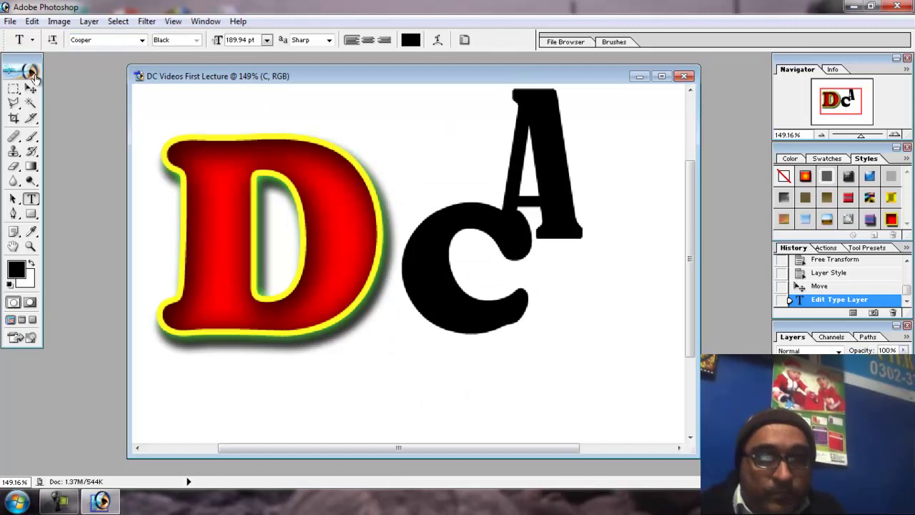
pyautogui.doubleClick(553, 160)
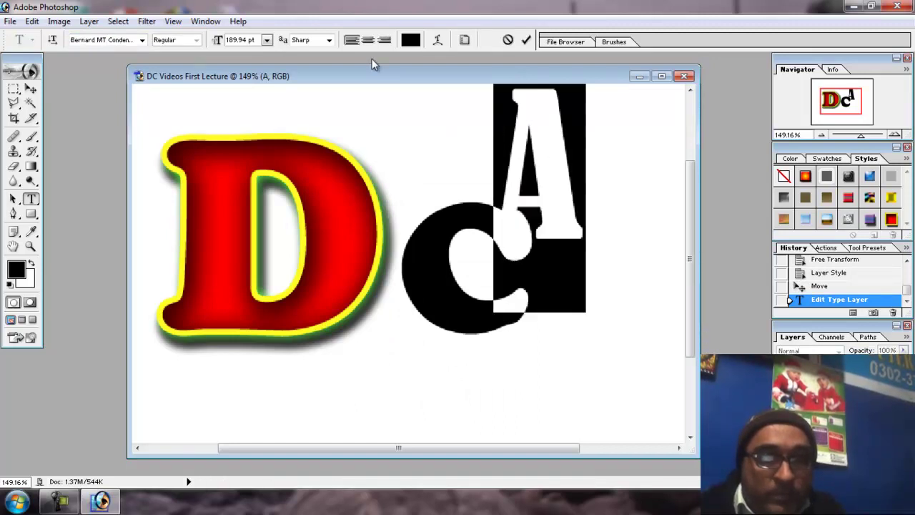
pyautogui.click(526, 39)
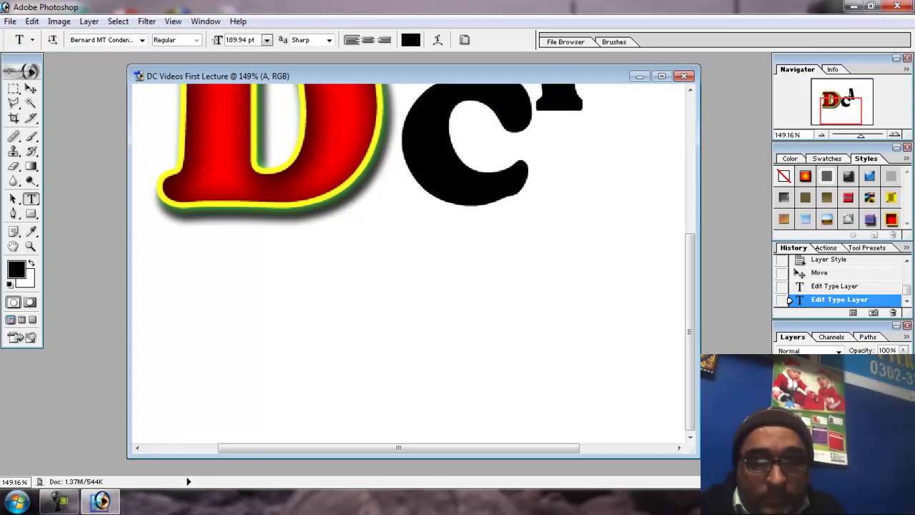
# Delete the A and C layers, leaving only the styled red D
pyautogui.press('Delete')
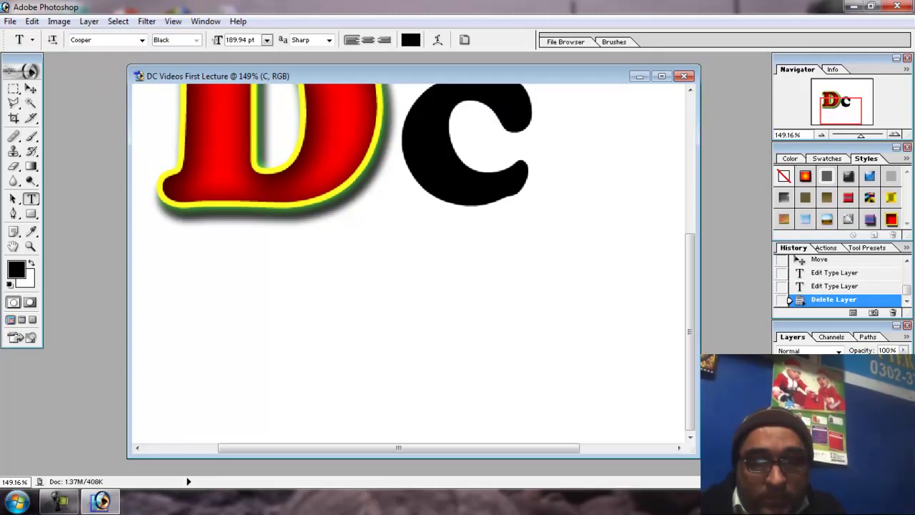
pyautogui.press('Delete')
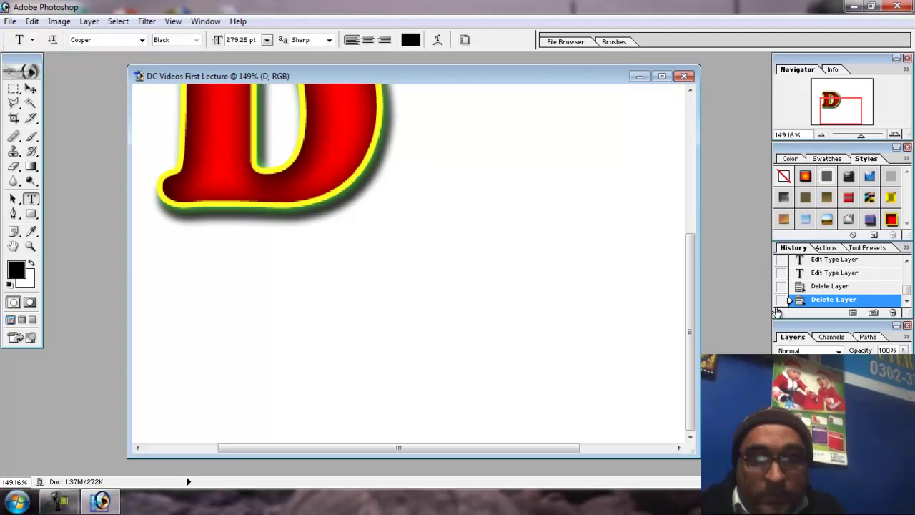
pyautogui.moveTo(689, 317); pyautogui.dragTo(693, 243)
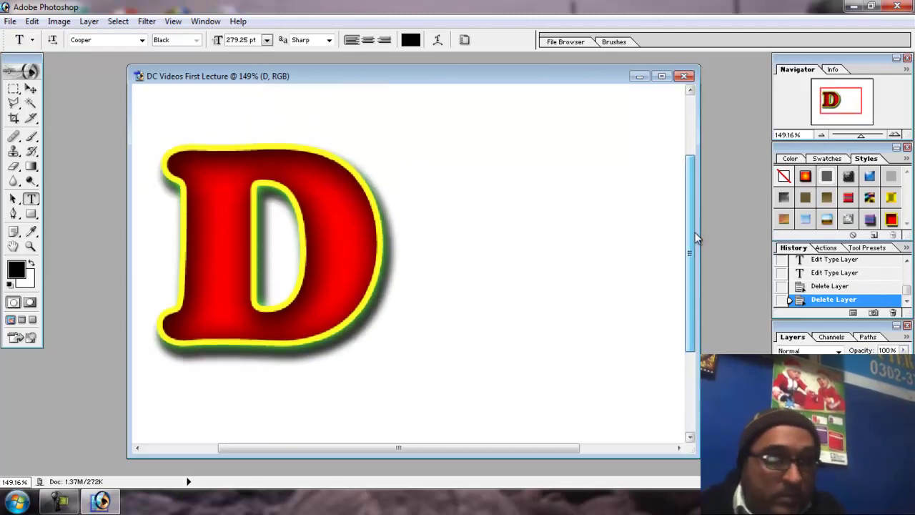
# Duplicate the D twice with Ctrl+J, placing each copy further right
pyautogui.click(31, 89)
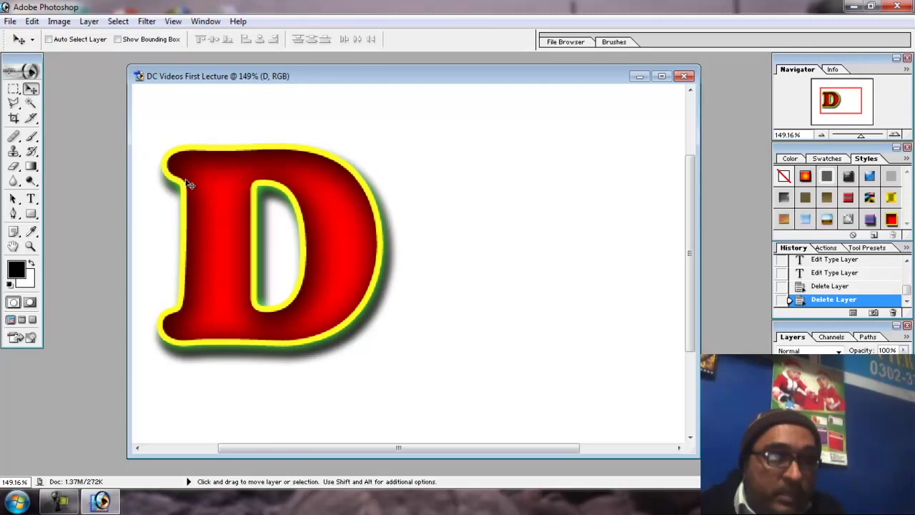
pyautogui.rightClick(225, 237)
pyautogui.click(234, 242)
pyautogui.hotkey('ctrl', 'j')
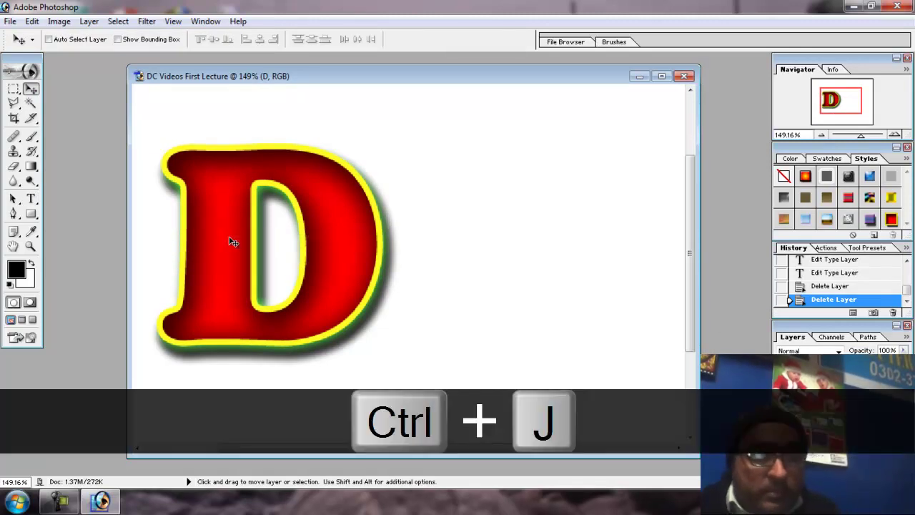
pyautogui.moveTo(233, 242); pyautogui.dragTo(473, 243)
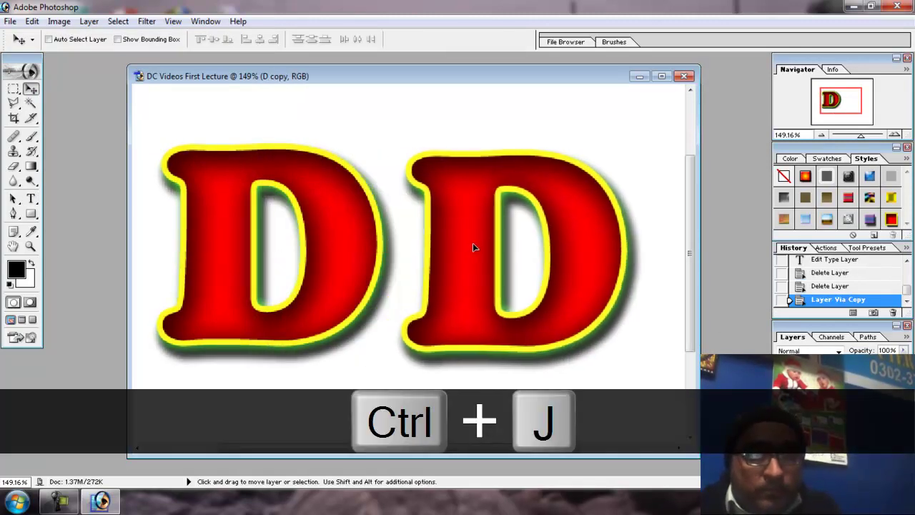
pyautogui.hotkey('ctrl', 'j')
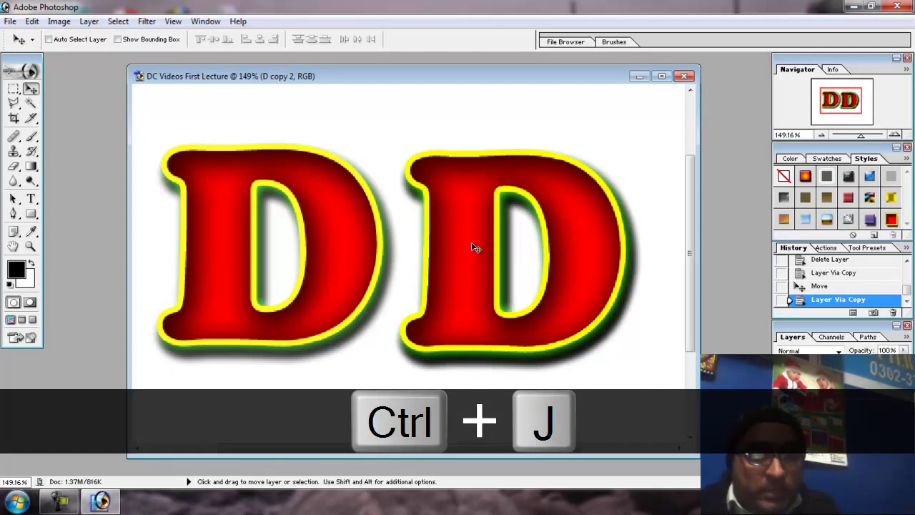
pyautogui.moveTo(471, 247); pyautogui.dragTo(643, 240)
# Fit the canvas on screen and move the original D left
pyautogui.press('z')
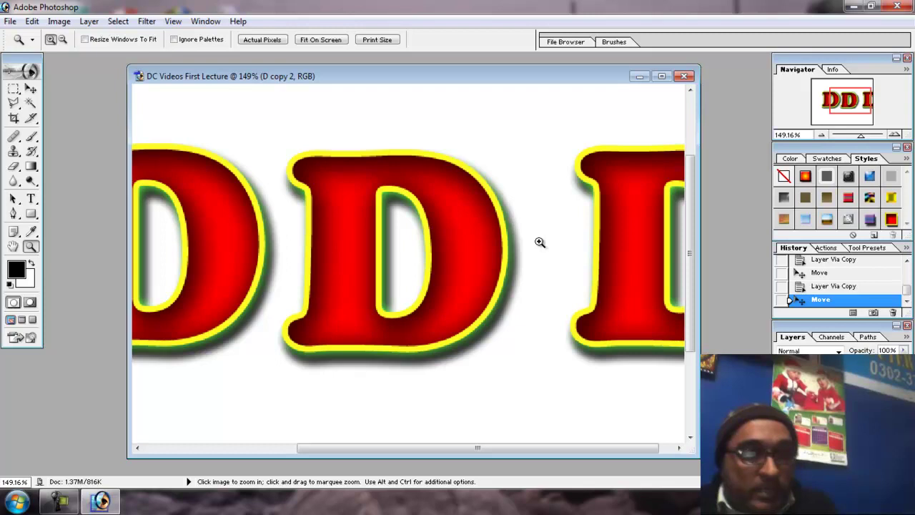
pyautogui.rightClick(541, 244)
pyautogui.click(557, 250)
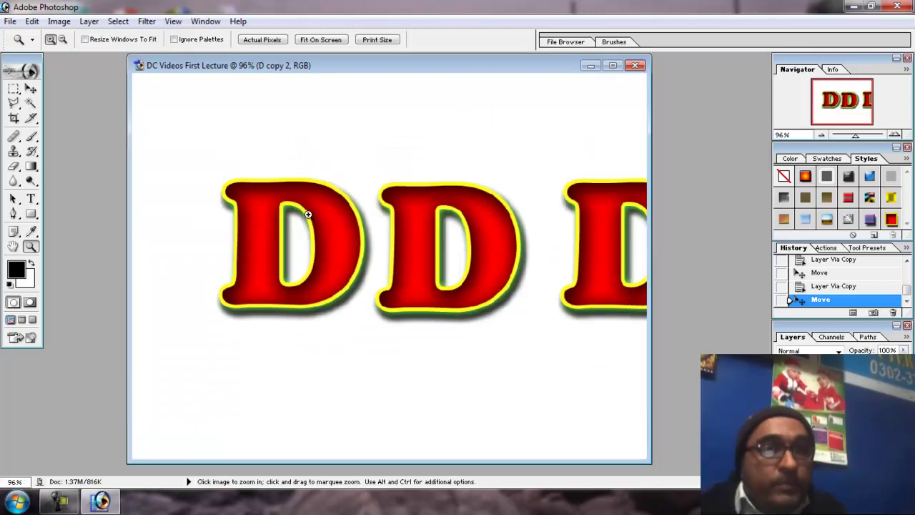
pyautogui.click(31, 89)
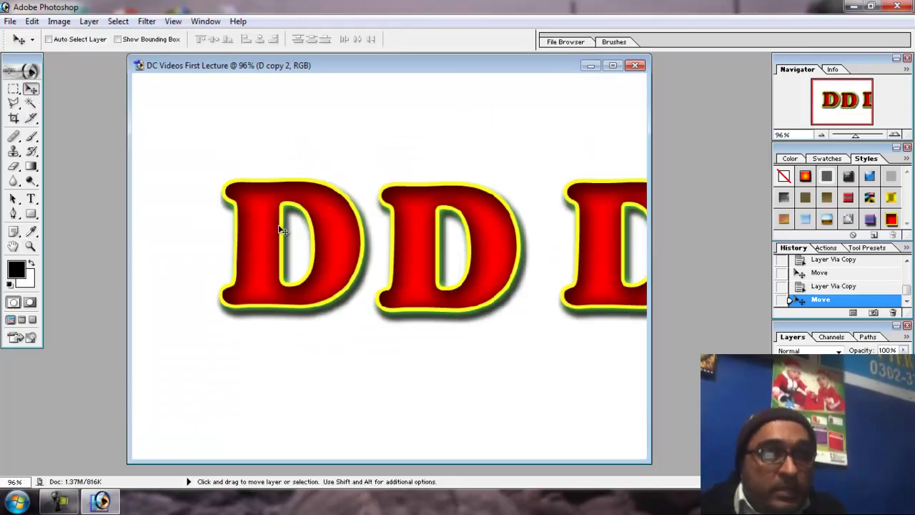
pyautogui.rightClick(241, 217)
pyautogui.click(260, 241)
pyautogui.click(260, 240)
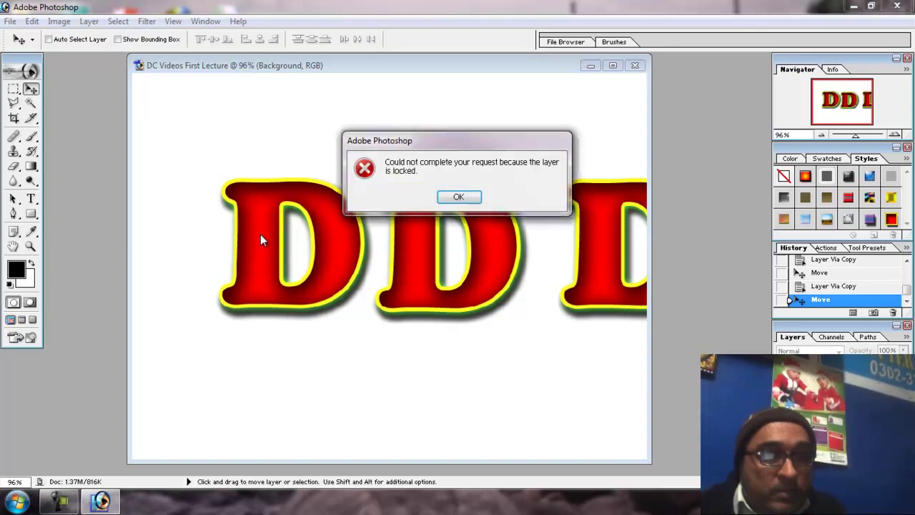
pyautogui.press('Return')
pyautogui.rightClick(261, 241)
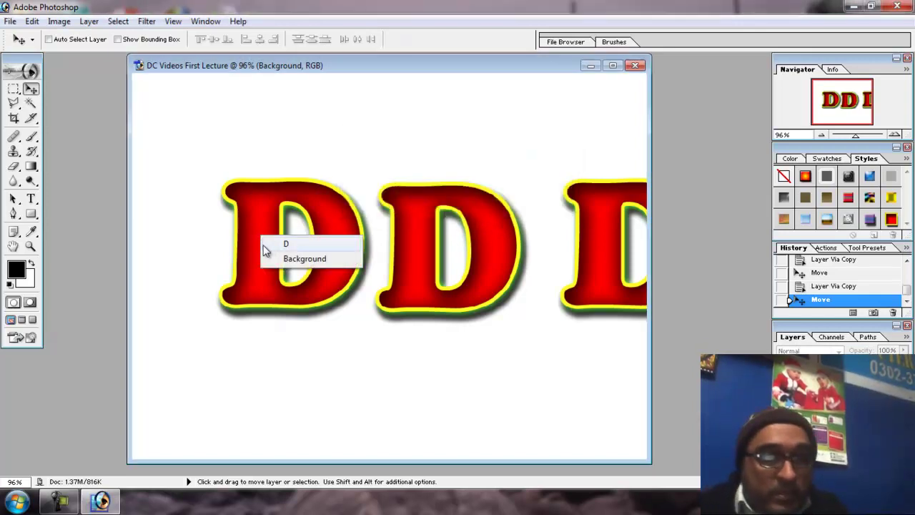
pyautogui.click(284, 244)
pyautogui.moveTo(257, 248); pyautogui.dragTo(211, 246)
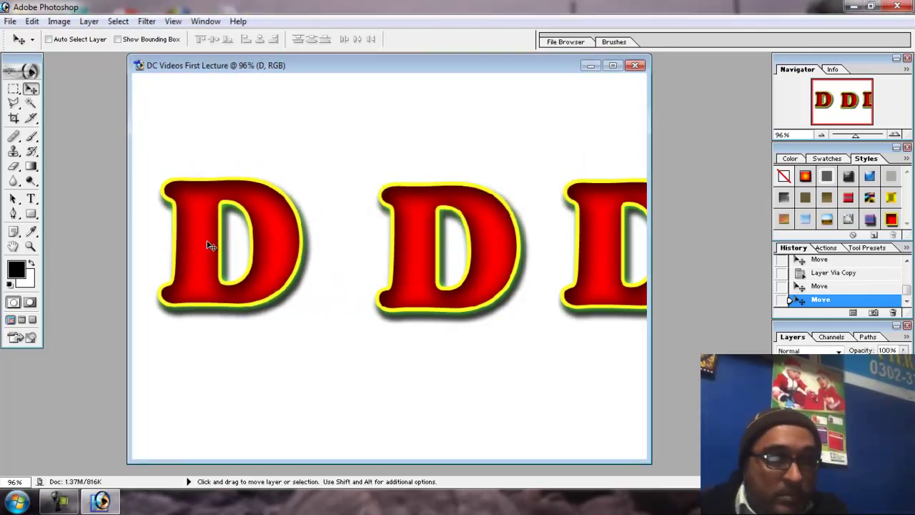
# Move the two D copies closer so the three Ds form an even row
pyautogui.rightClick(412, 230)
pyautogui.click(423, 236)
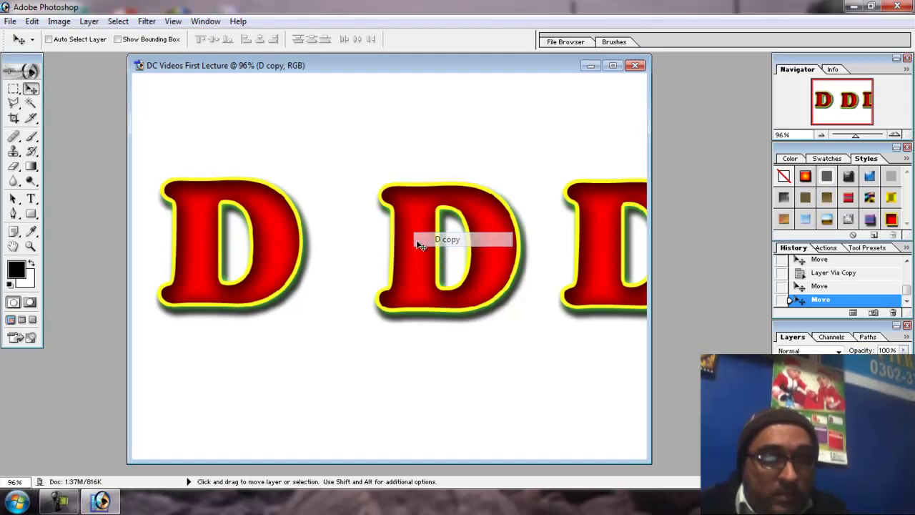
pyautogui.moveTo(410, 243); pyautogui.dragTo(357, 240)
pyautogui.rightClick(599, 240)
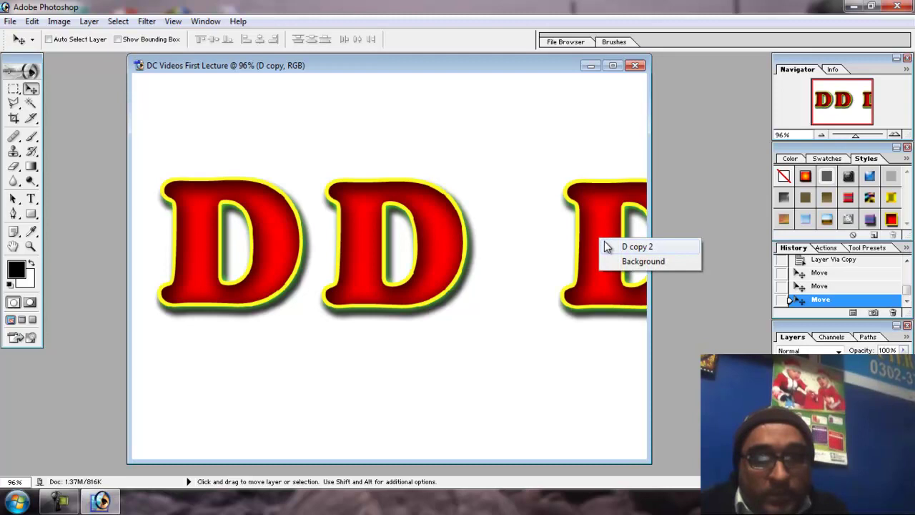
pyautogui.click(602, 248)
pyautogui.moveTo(602, 248); pyautogui.dragTo(523, 251)
# Replace the third letter D with an A
pyautogui.click(31, 199)
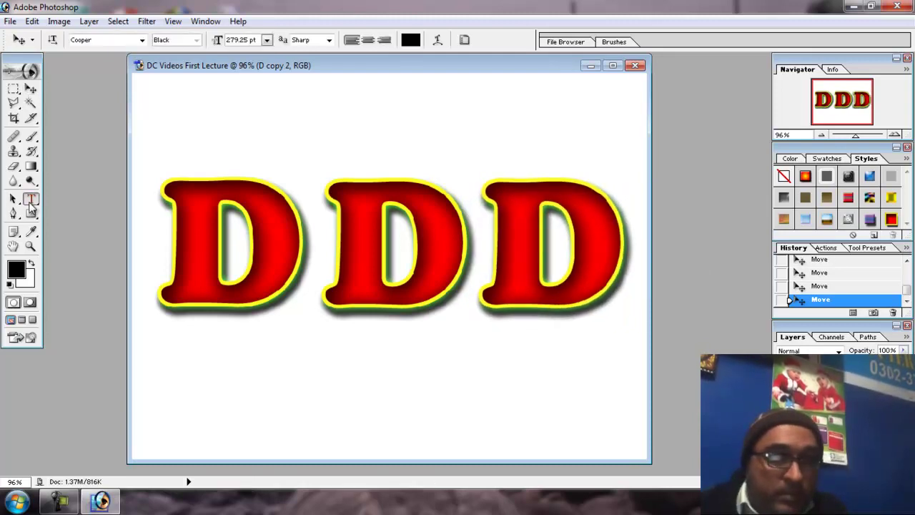
pyautogui.click(406, 258)
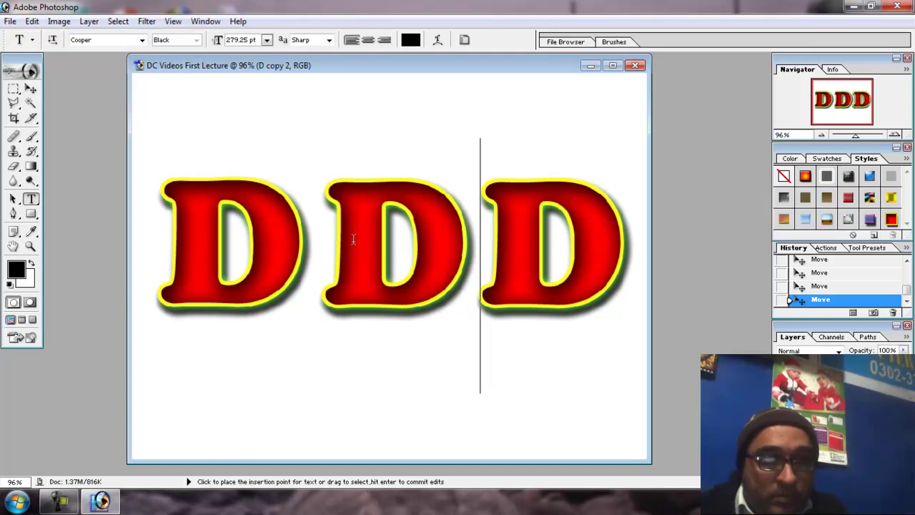
pyautogui.hotkey('ctrl', 'a')
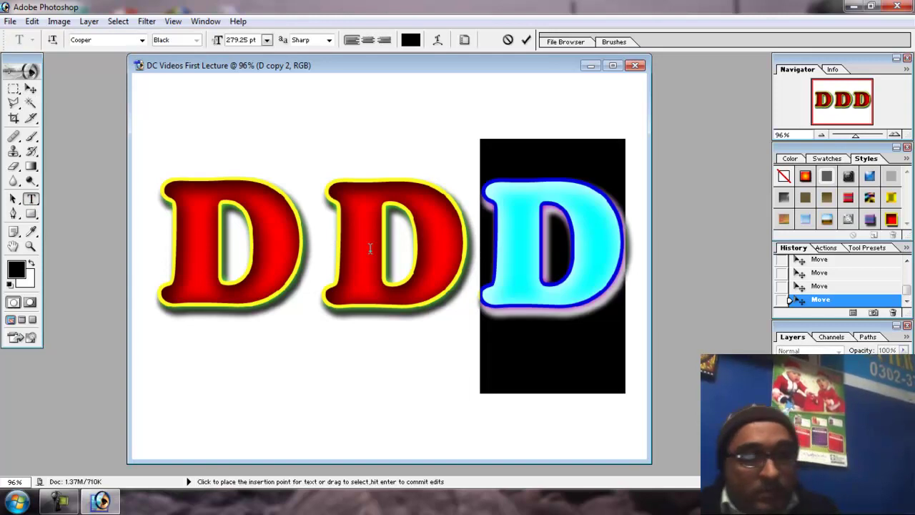
pyautogui.write('A')
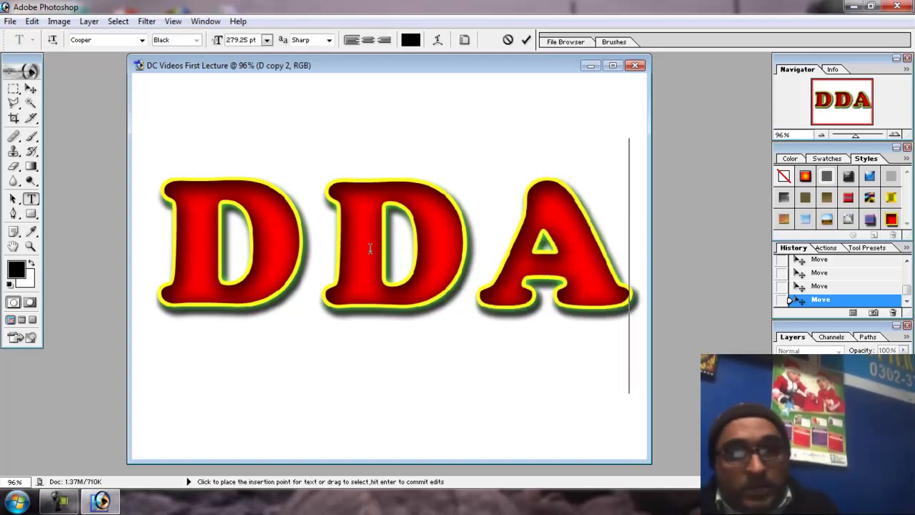
pyautogui.click(527, 41)
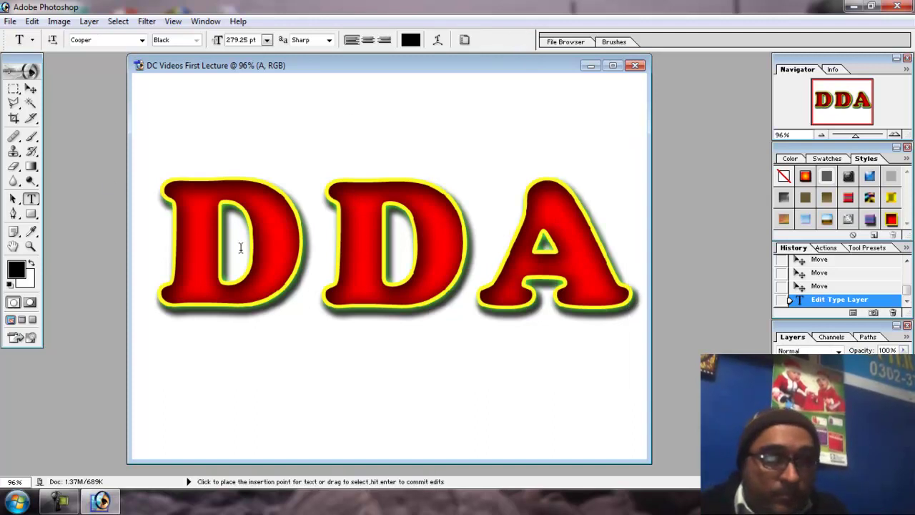
# Check the A and first D text layers by selecting each letter and committing
pyautogui.click(386, 248)
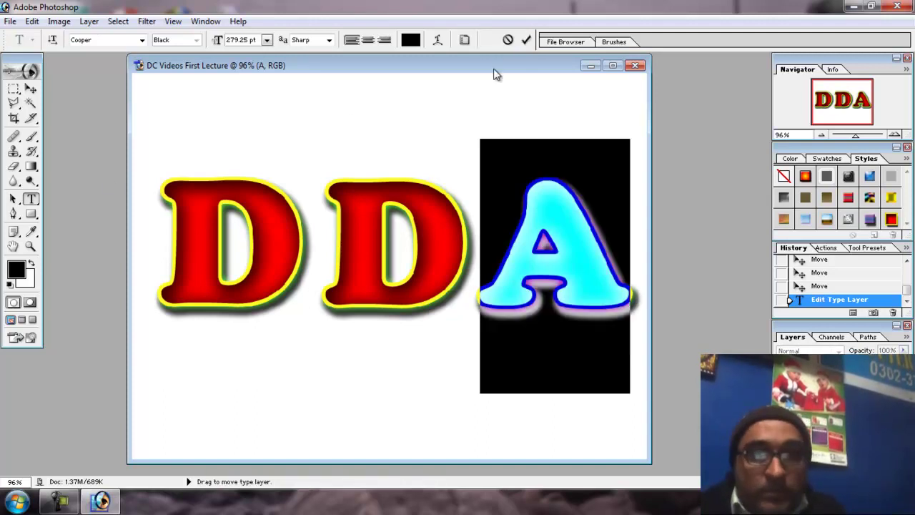
pyautogui.click(526, 41)
pyautogui.click(334, 202)
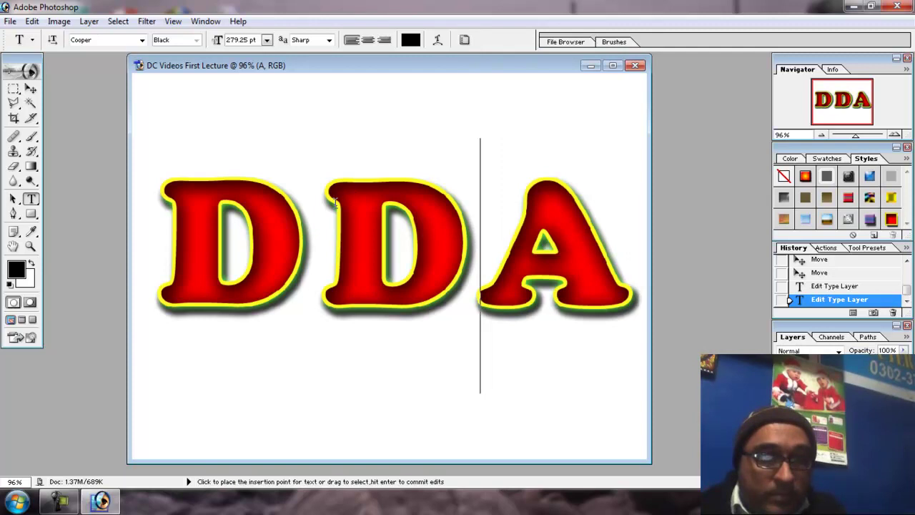
pyautogui.hotkey('shift', 'Right')
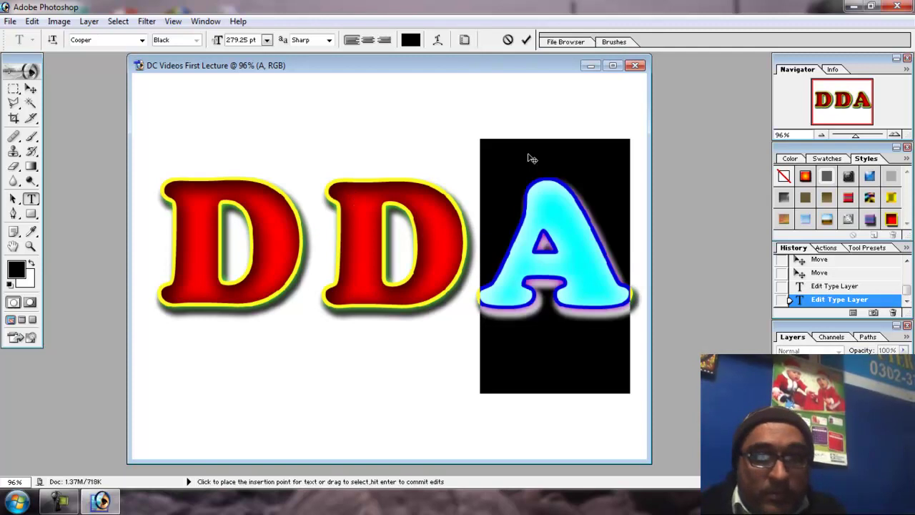
pyautogui.click(526, 40)
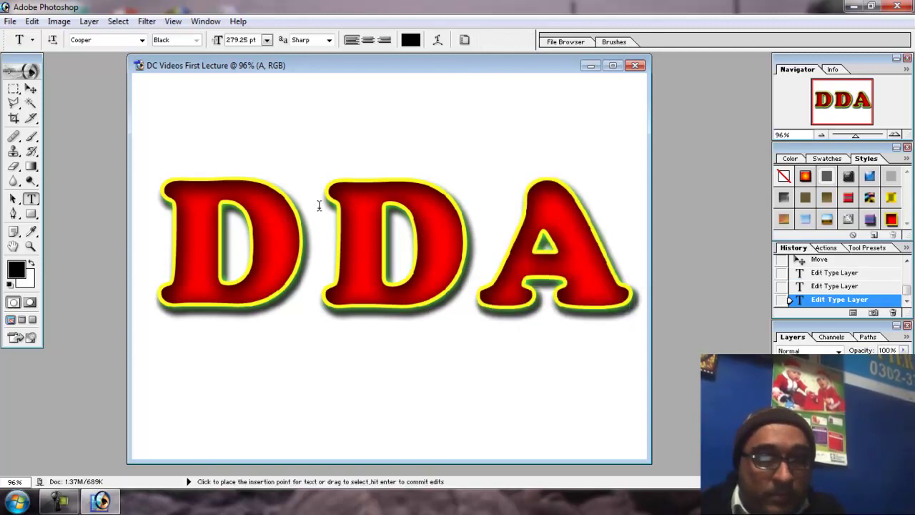
pyautogui.click(259, 209)
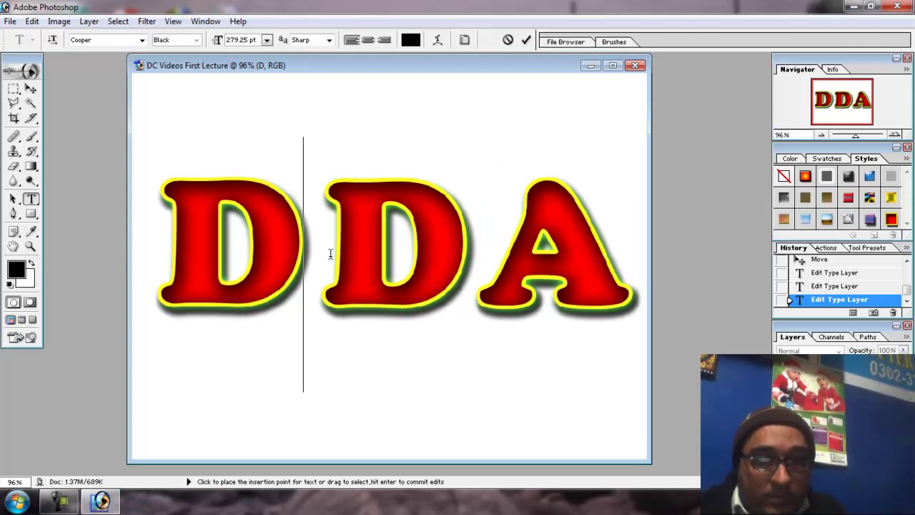
pyautogui.hotkey('shift', 'Right')
pyautogui.hotkey('shift', 'Left')
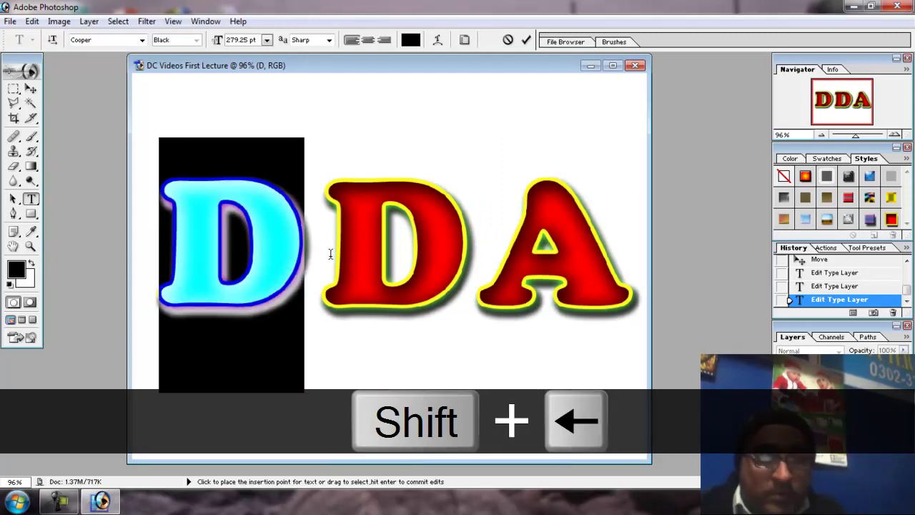
pyautogui.click(526, 40)
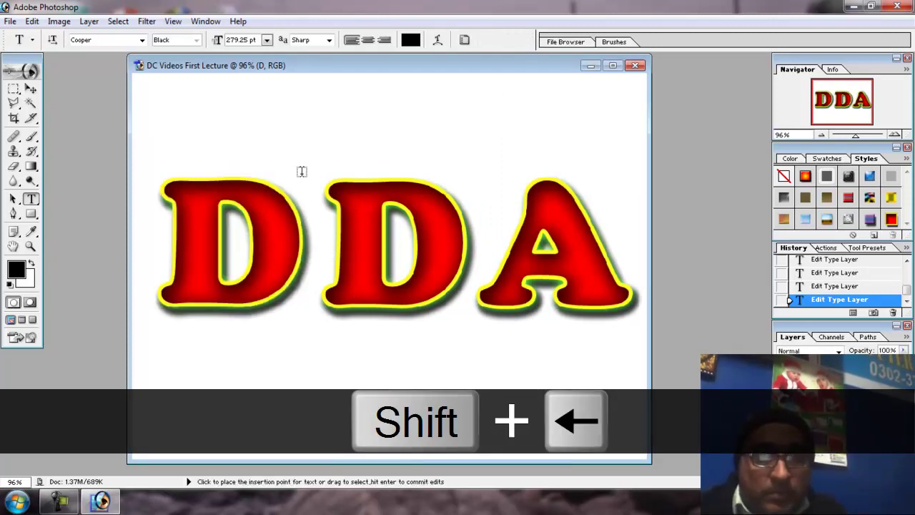
# Drag the first D to the lower left and the middle D up and slightly left
pyautogui.click(30, 88)
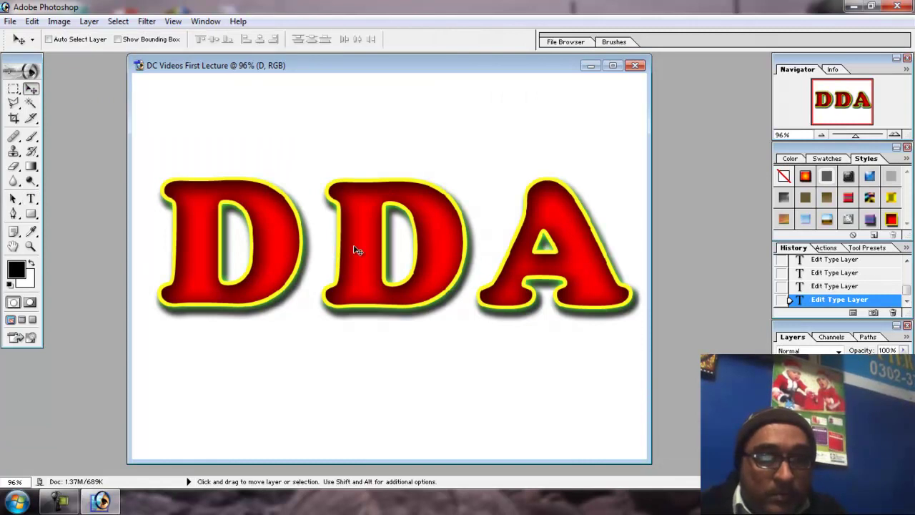
pyautogui.moveTo(359, 251); pyautogui.dragTo(354, 371)
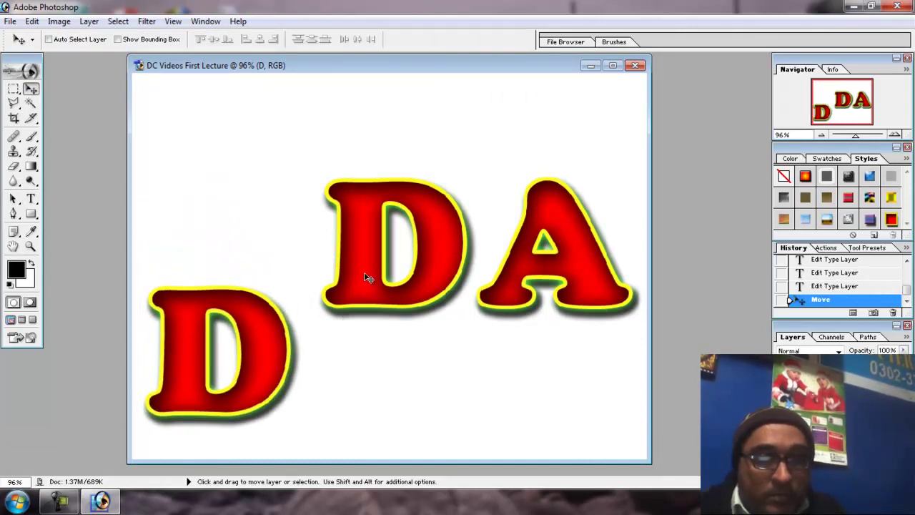
pyautogui.rightClick(363, 256)
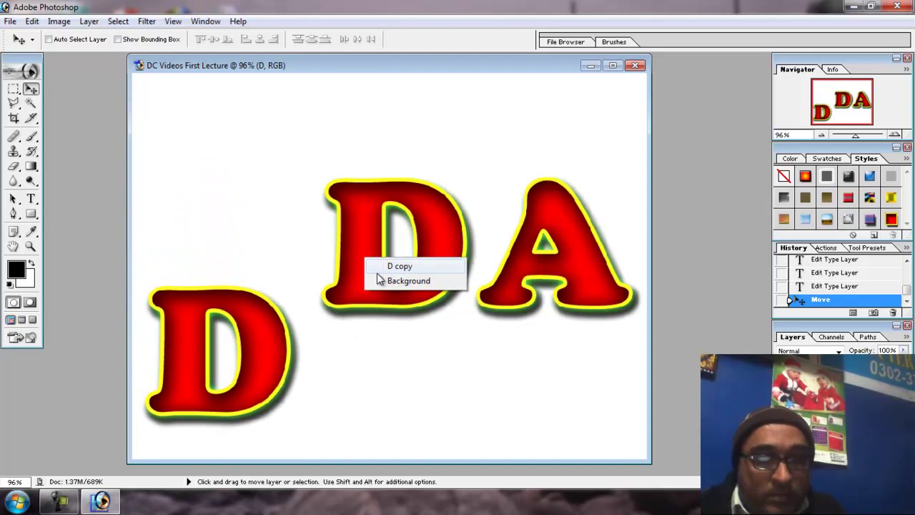
pyautogui.click(371, 265)
pyautogui.moveTo(370, 269); pyautogui.dragTo(353, 240)
pyautogui.click(31, 199)
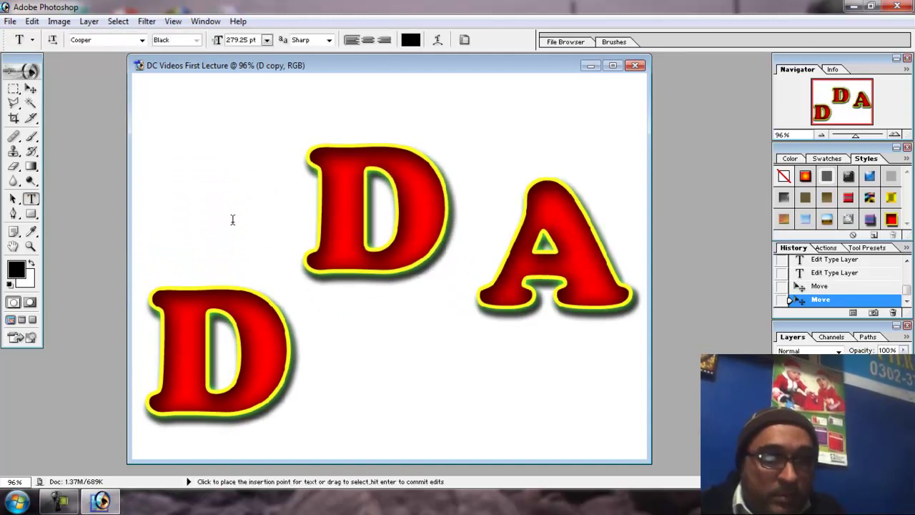
pyautogui.doubleClick(364, 190)
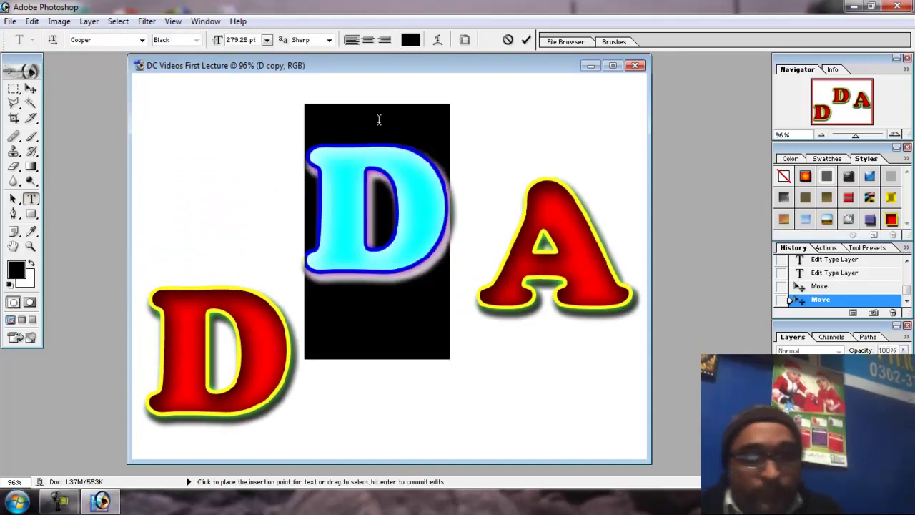
# Change the middle D to C and move the lower D up beside it
pyautogui.write('C')
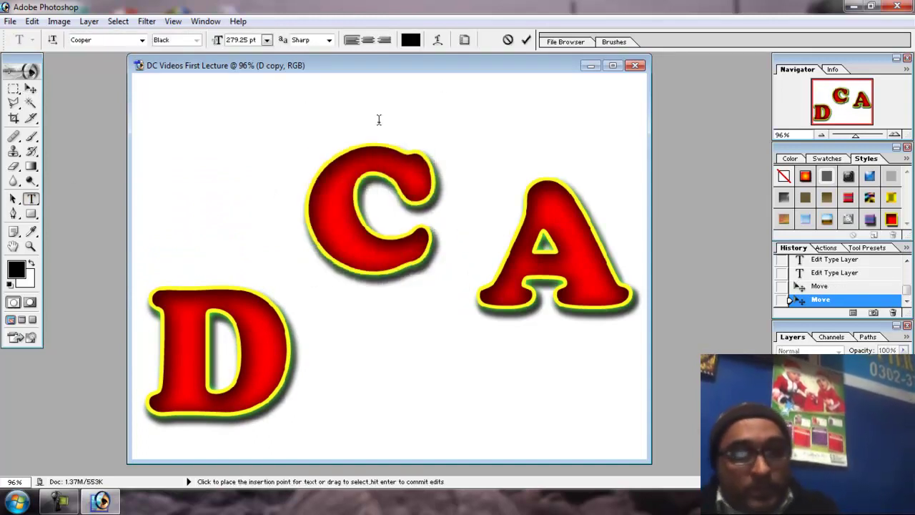
pyautogui.click(525, 41)
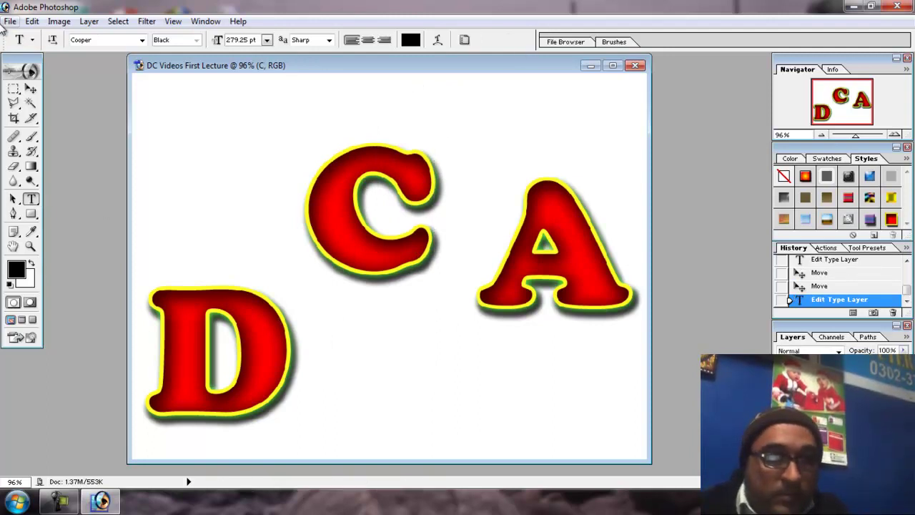
pyautogui.click(31, 89)
pyautogui.rightClick(247, 348)
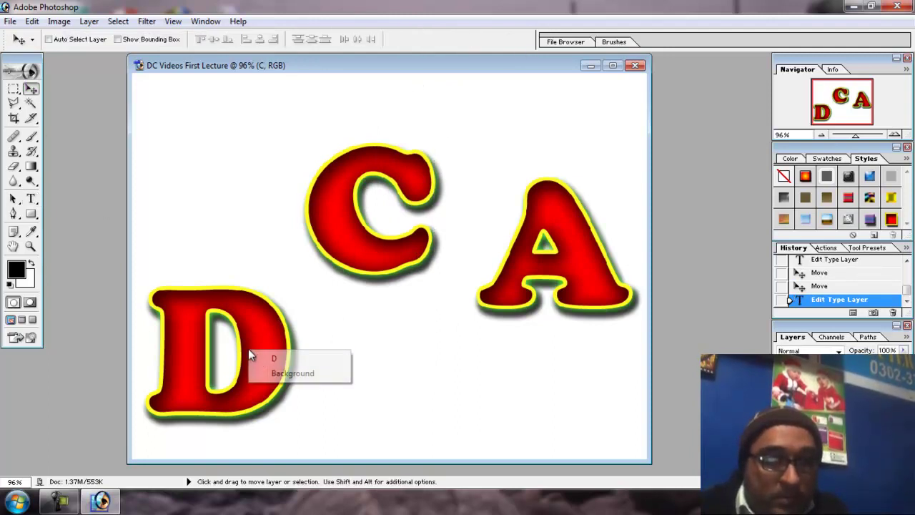
pyautogui.click(268, 357)
pyautogui.moveTo(268, 357); pyautogui.dragTo(267, 234)
# Nudge the C down slightly and raise the A so D, C, A form one row
pyautogui.rightClick(326, 248)
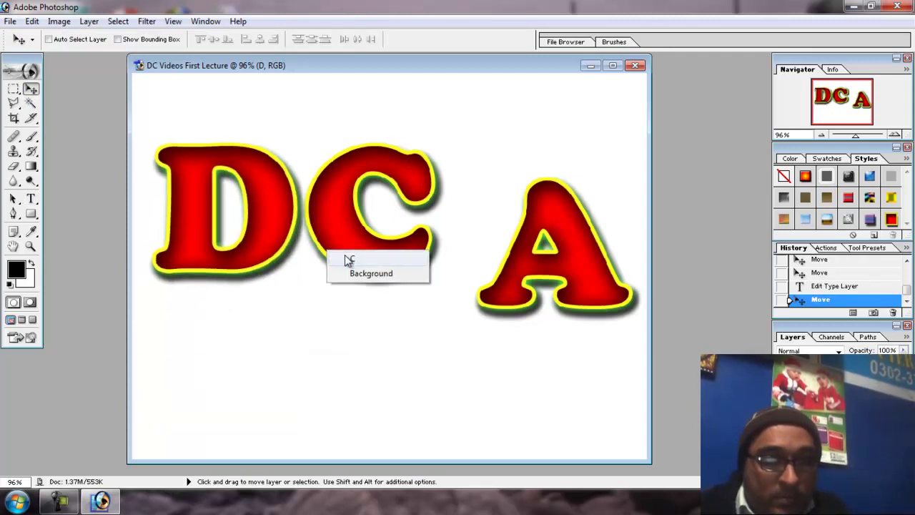
pyautogui.click(345, 255)
pyautogui.moveTo(345, 255); pyautogui.dragTo(366, 277)
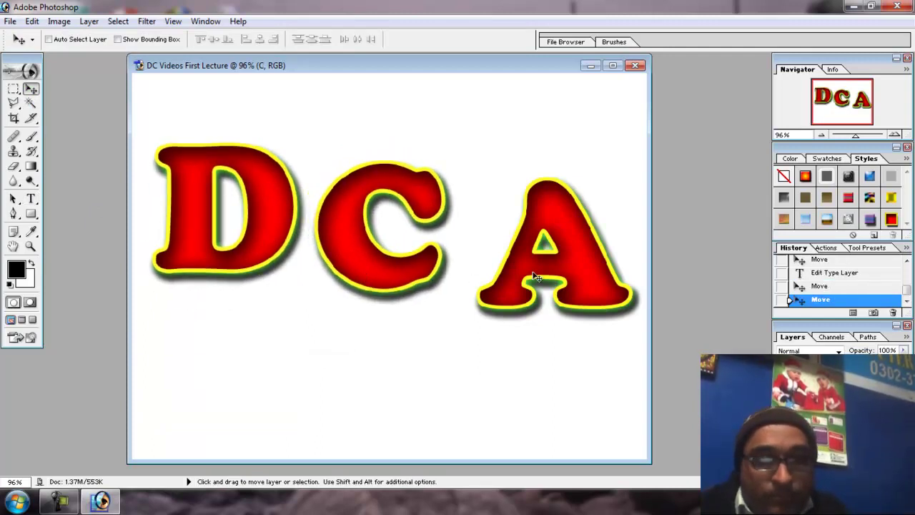
pyautogui.rightClick(580, 273)
pyautogui.click(596, 273)
pyautogui.moveTo(595, 274); pyautogui.dragTo(582, 239)
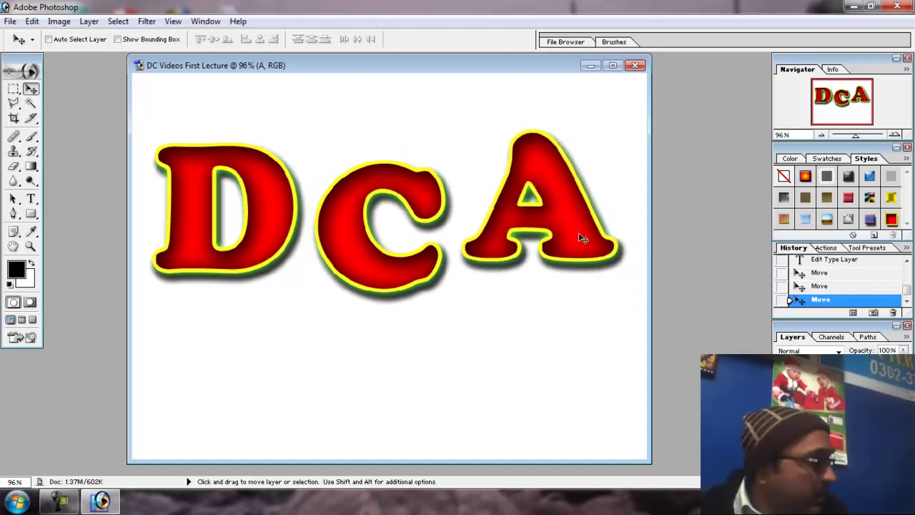
# Remove a stray D typed after the A and commit the unchanged text
pyautogui.click(31, 199)
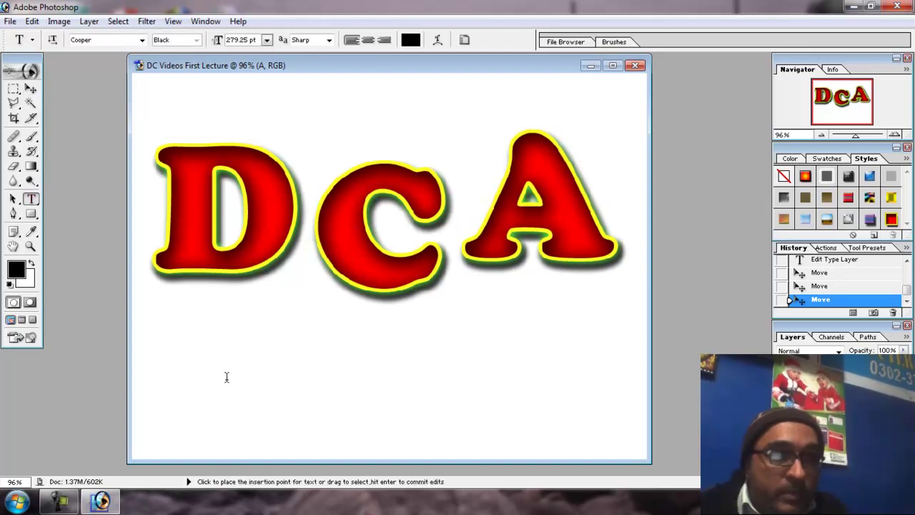
pyautogui.click(220, 375)
pyautogui.write('D')
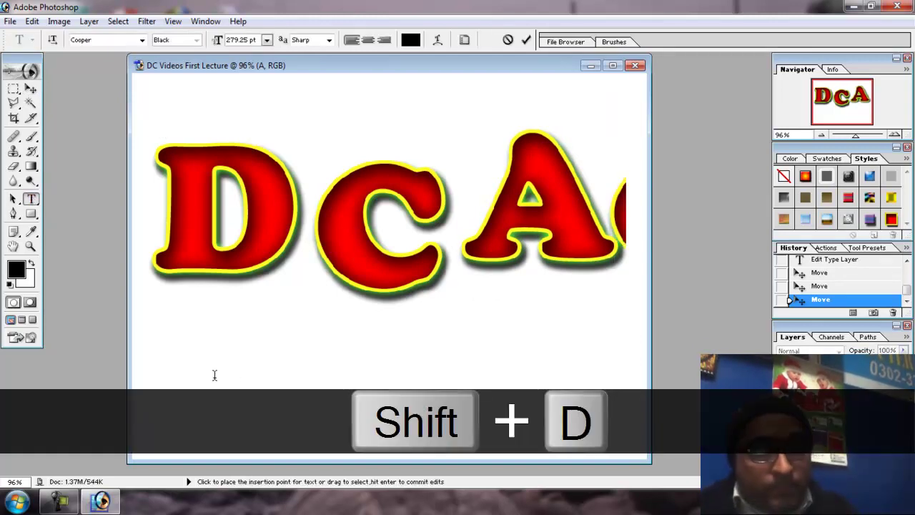
pyautogui.press('BackSpace')
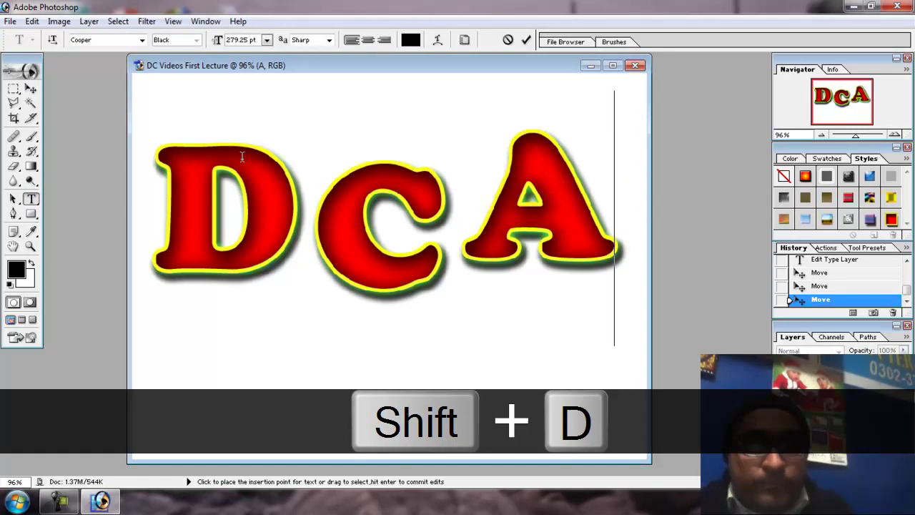
pyautogui.click(526, 39)
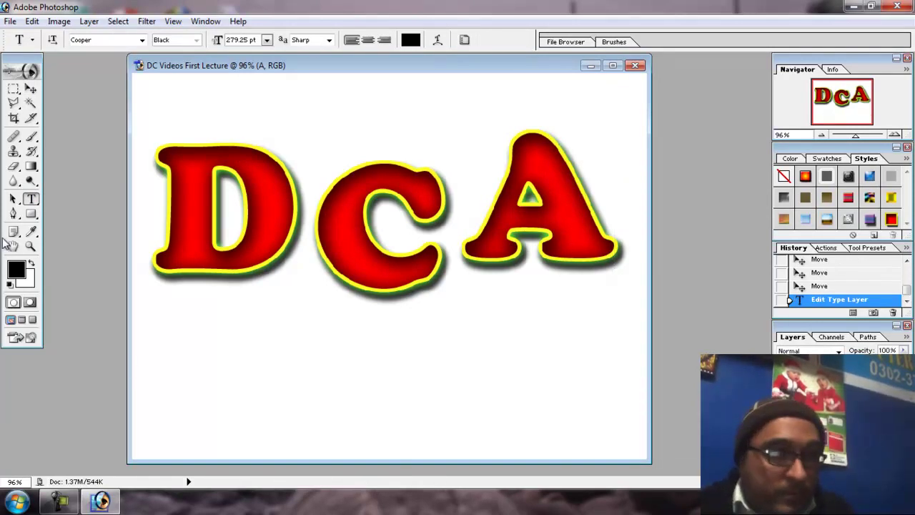
# Type DC VIDEOS below the letters and set it to 100 pt
pyautogui.click(167, 425)
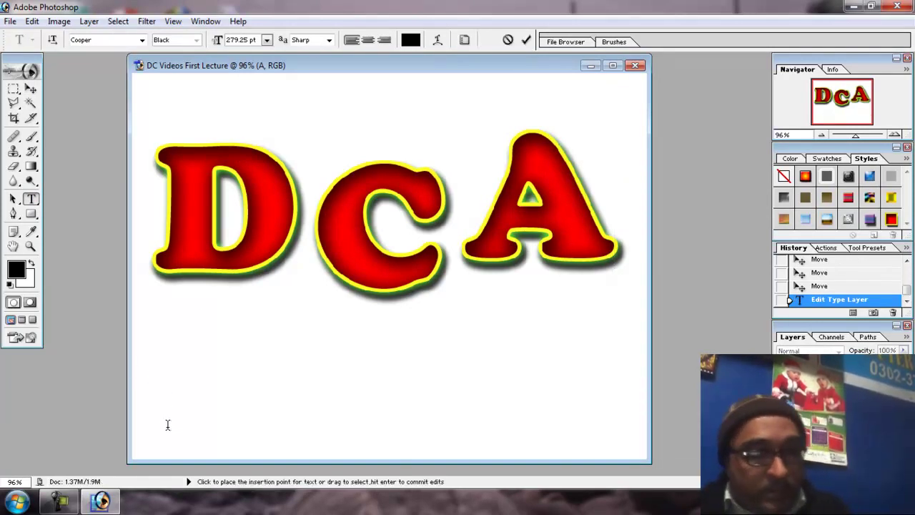
pyautogui.write('DC    ')
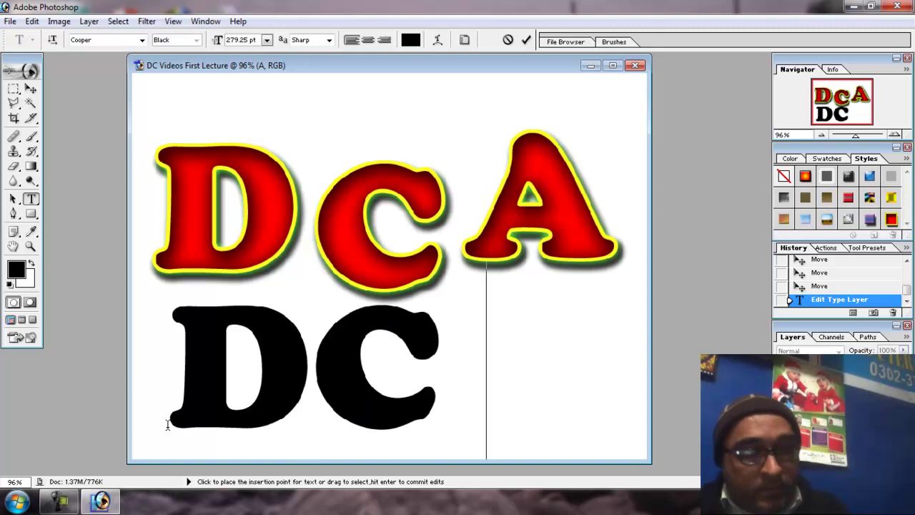
pyautogui.write('VI')
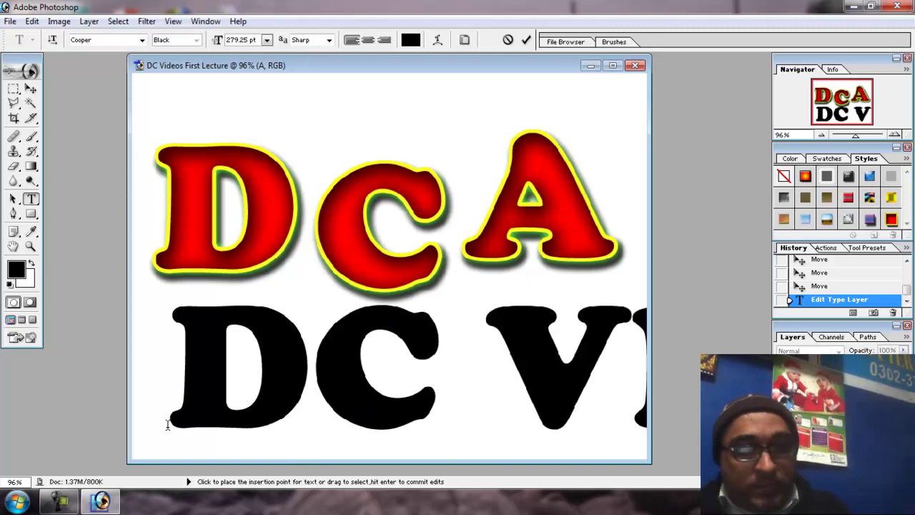
pyautogui.hotkey('ctrl', 'shift', 'Left')
pyautogui.hotkey('ctrl', 'shift', 'Left')
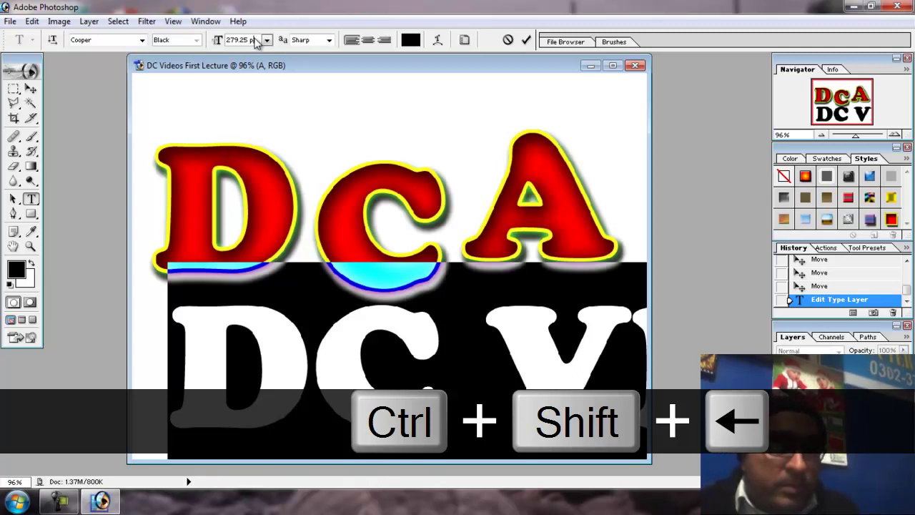
pyautogui.click(240, 40)
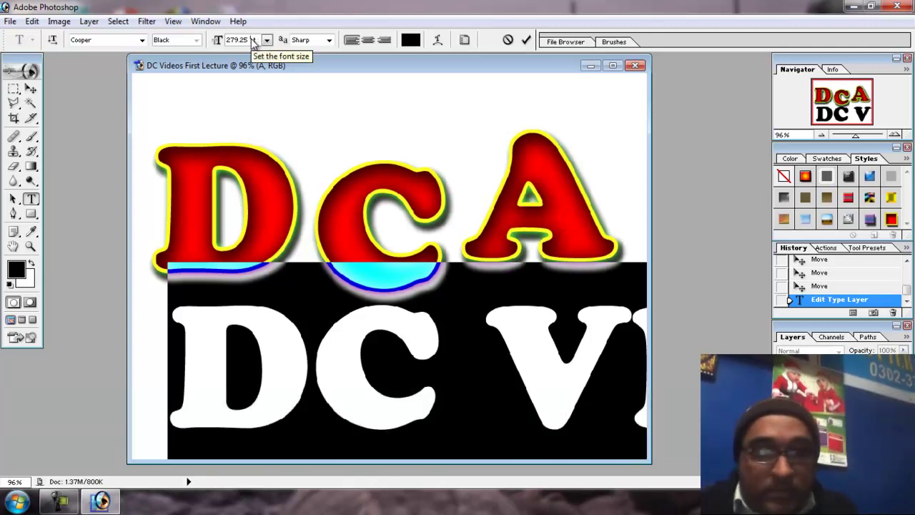
pyautogui.write('1')
pyautogui.press('Return')
pyautogui.write('100')
pyautogui.press('Return')
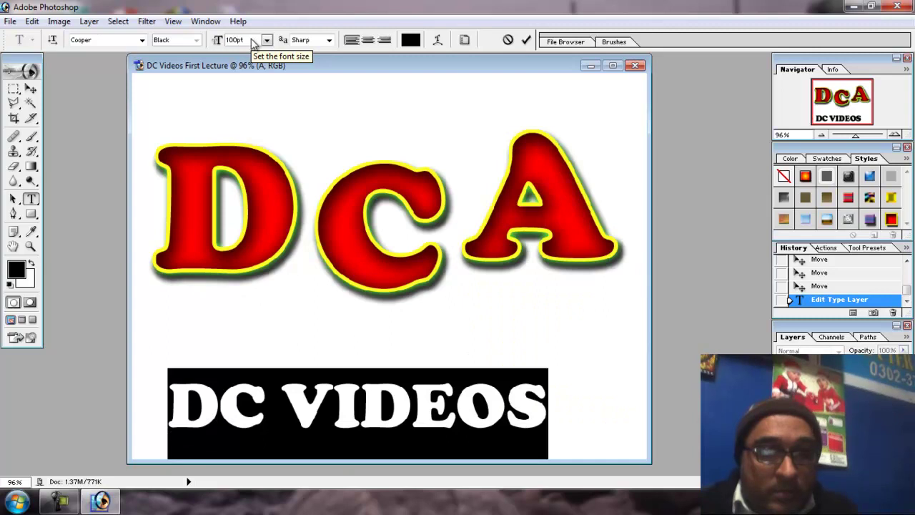
pyautogui.click(526, 40)
# Nudge DC VIDEOS up-right, then save the A layer's effects as new Style 2
pyautogui.click(31, 88)
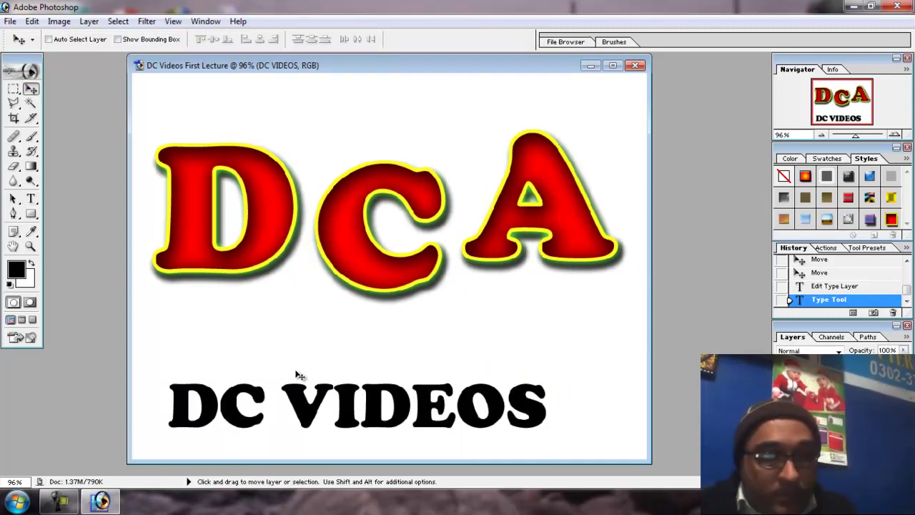
pyautogui.moveTo(377, 421); pyautogui.dragTo(396, 379)
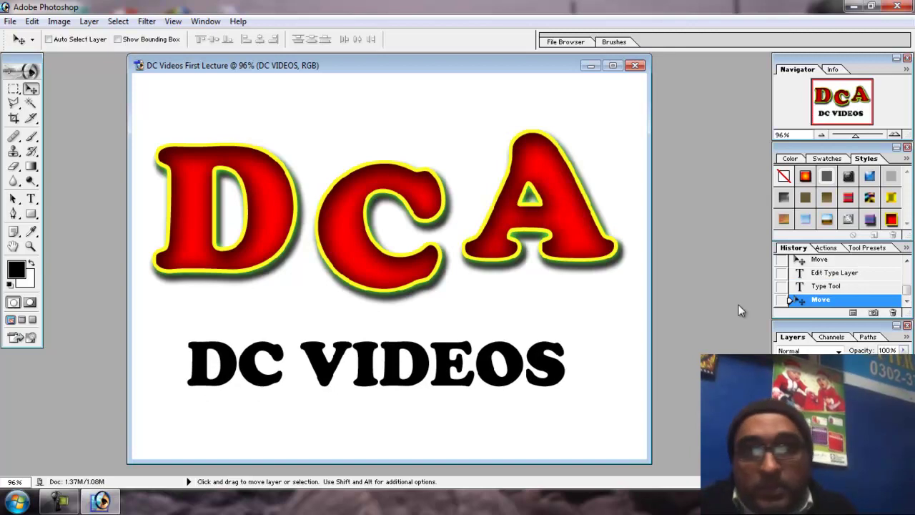
pyautogui.rightClick(558, 189)
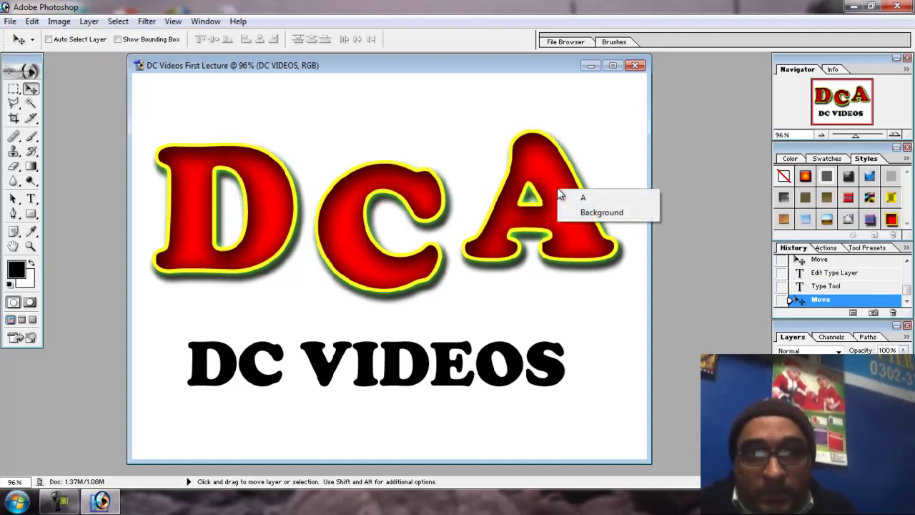
pyautogui.click(576, 196)
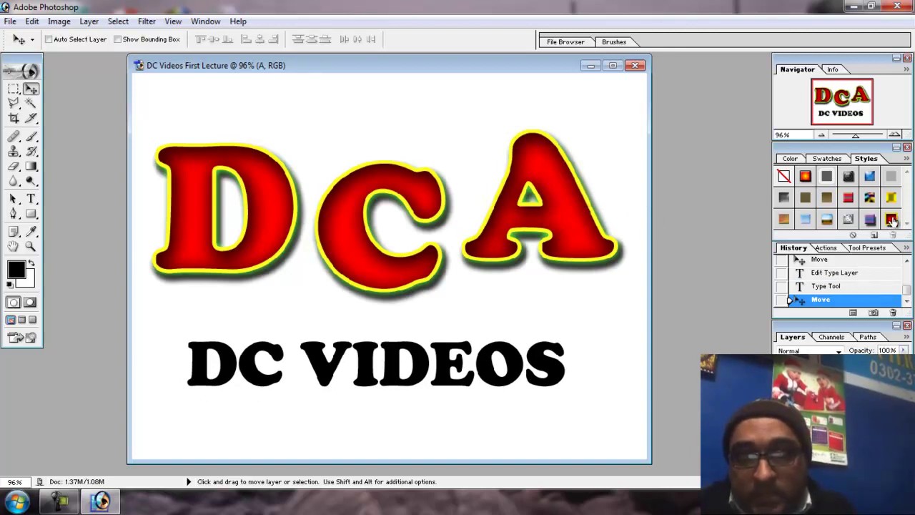
pyautogui.click(874, 235)
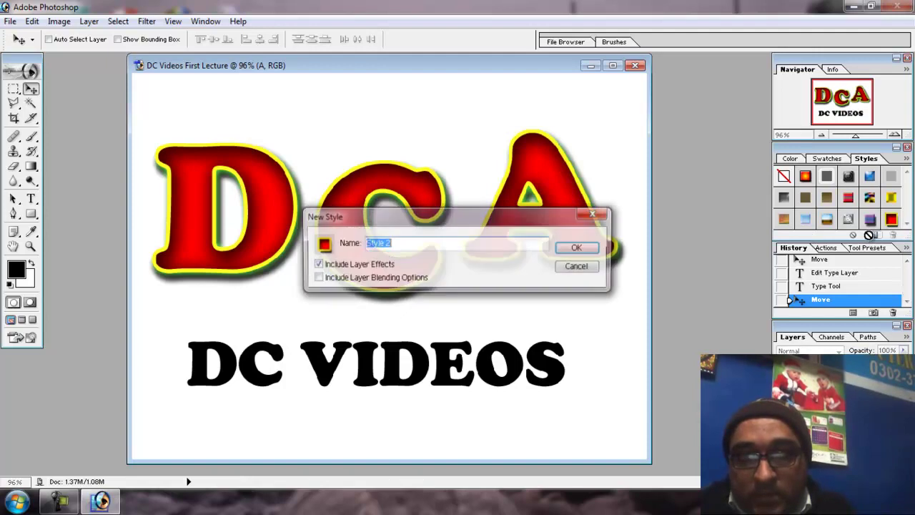
pyautogui.click(580, 248)
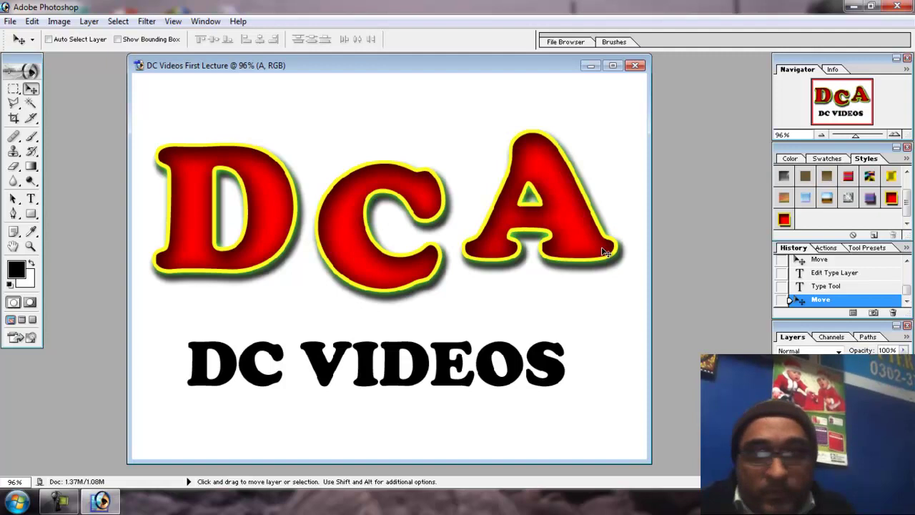
pyautogui.click(784, 220)
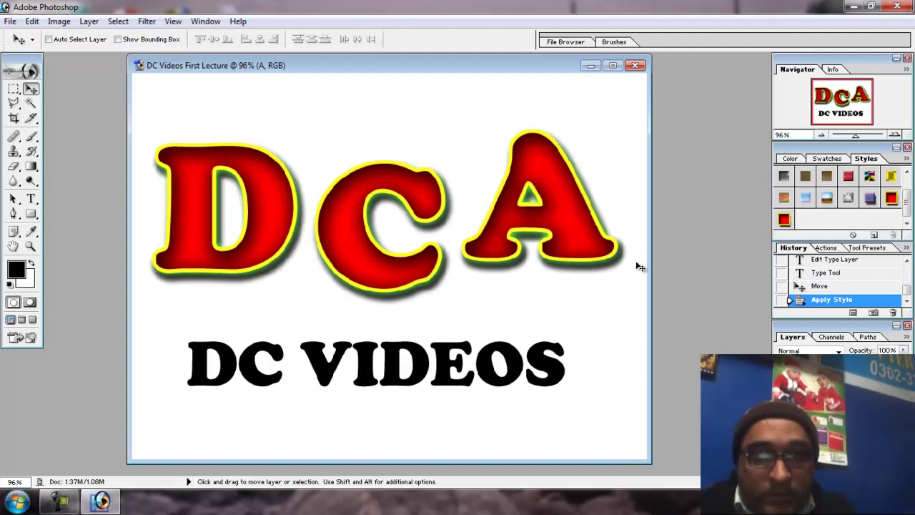
# Apply Style 2 to the DC VIDEOS layer and bring up its blending options
pyautogui.rightClick(450, 354)
pyautogui.click(489, 360)
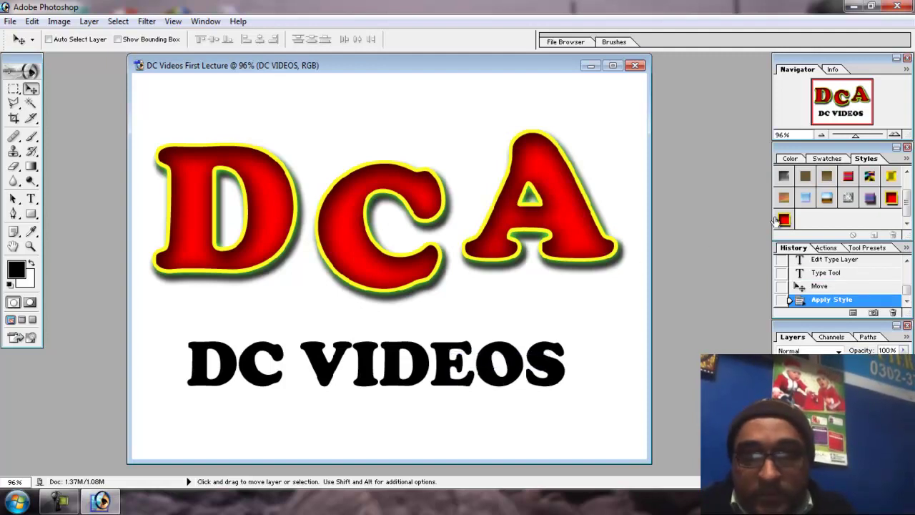
pyautogui.click(785, 221)
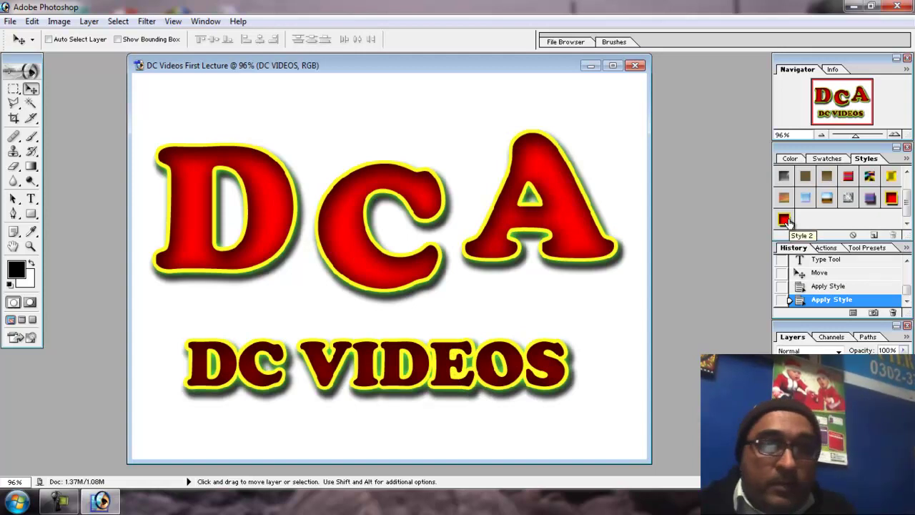
pyautogui.rightClick(787, 222)
pyautogui.rightClick(787, 215)
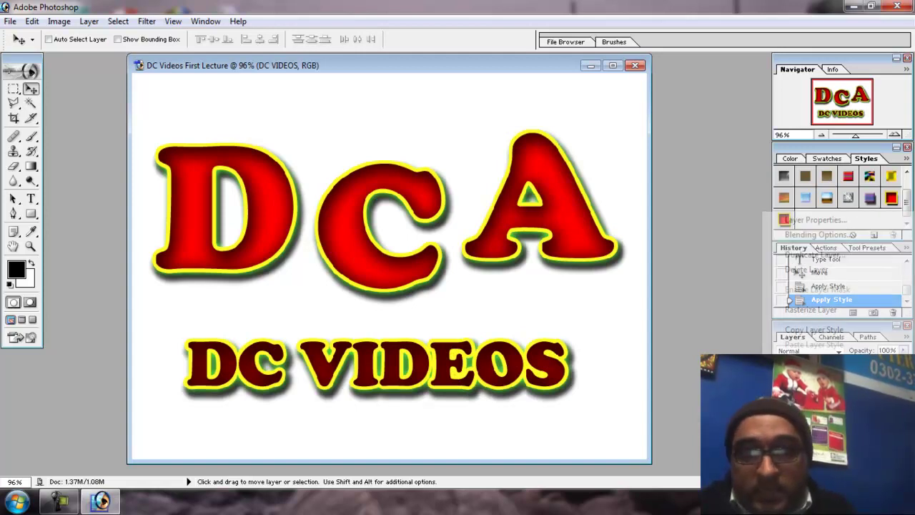
pyautogui.click(813, 235)
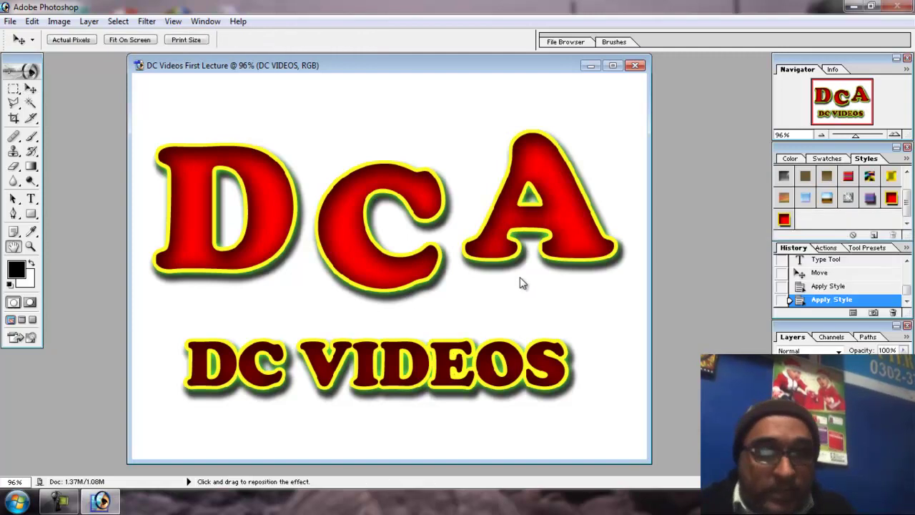
# Change the DC VIDEOS colour overlay from red to yellow
pyautogui.click(470, 259)
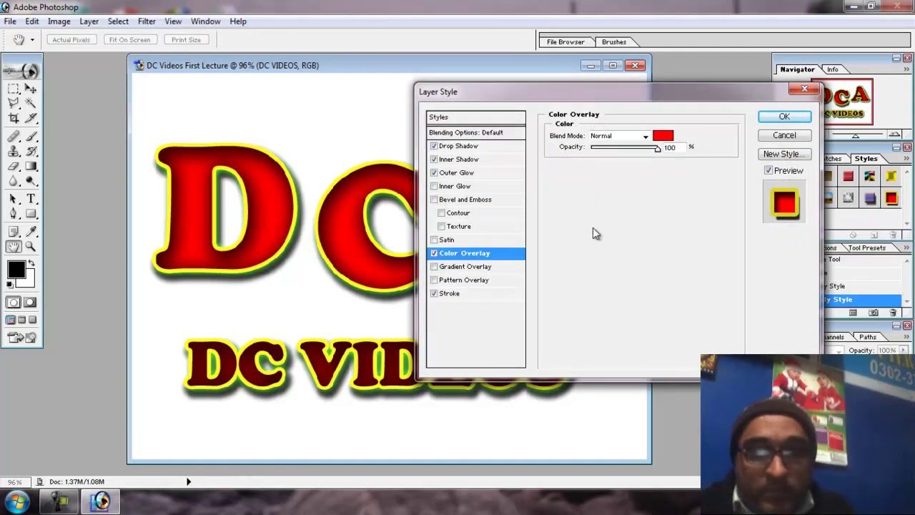
pyautogui.click(663, 136)
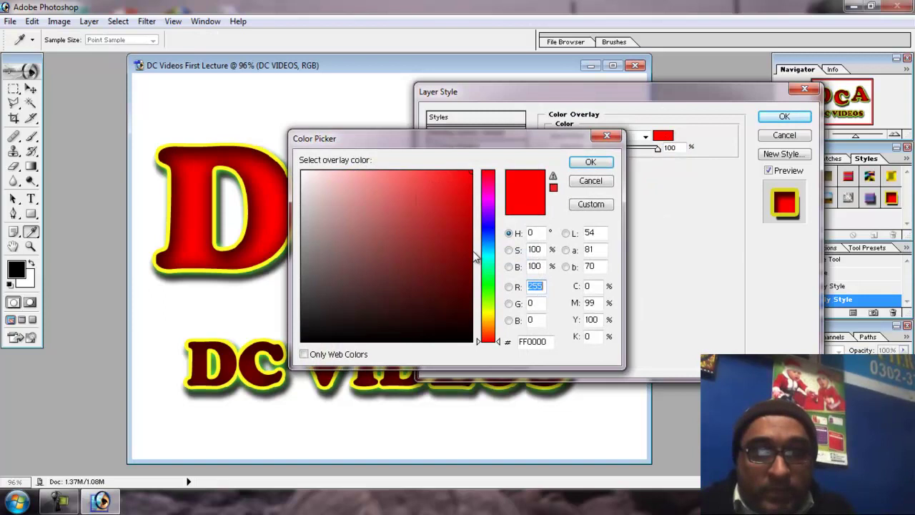
pyautogui.moveTo(487, 285); pyautogui.dragTo(485, 312)
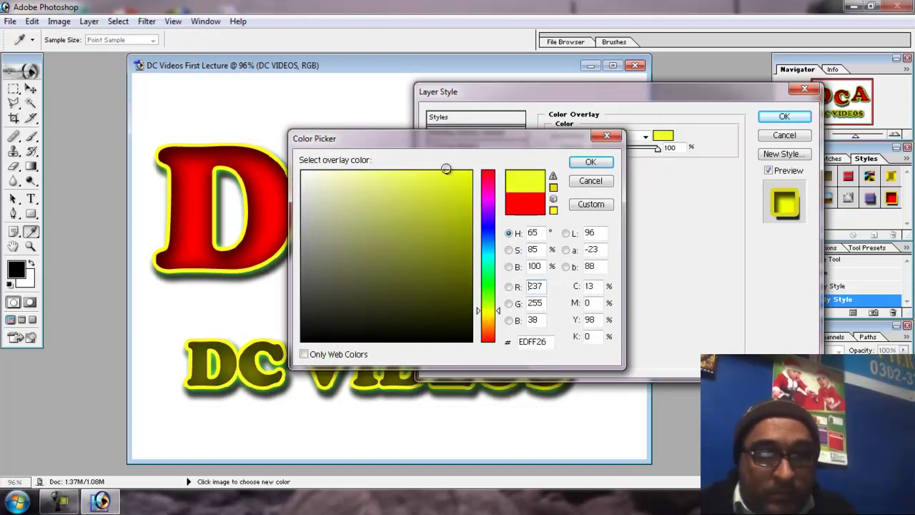
pyautogui.click(580, 162)
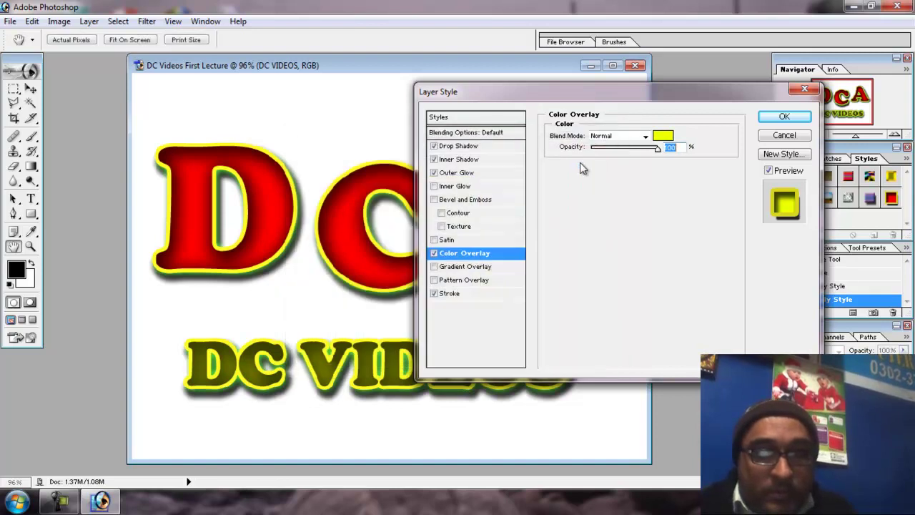
# Reduce the inner shadow size to about 18 and choke to 17, then apply
pyautogui.click(478, 158)
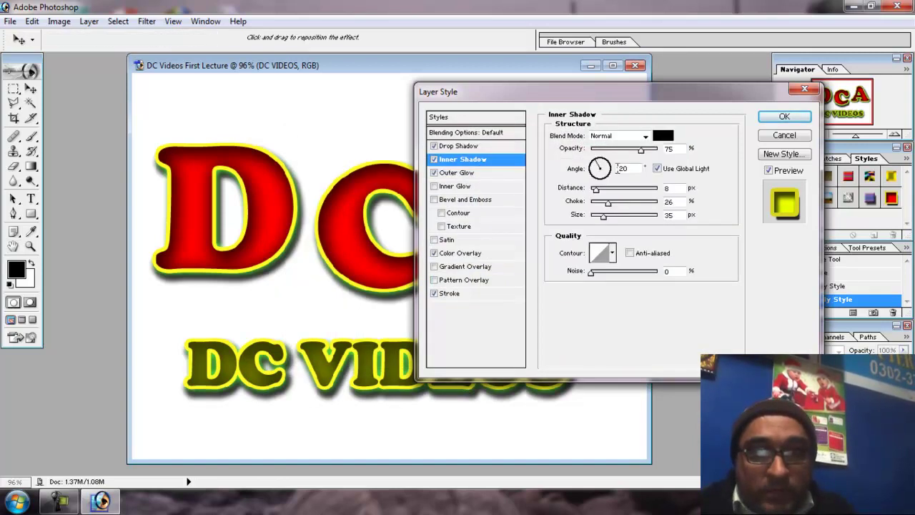
pyautogui.moveTo(605, 217); pyautogui.dragTo(600, 218)
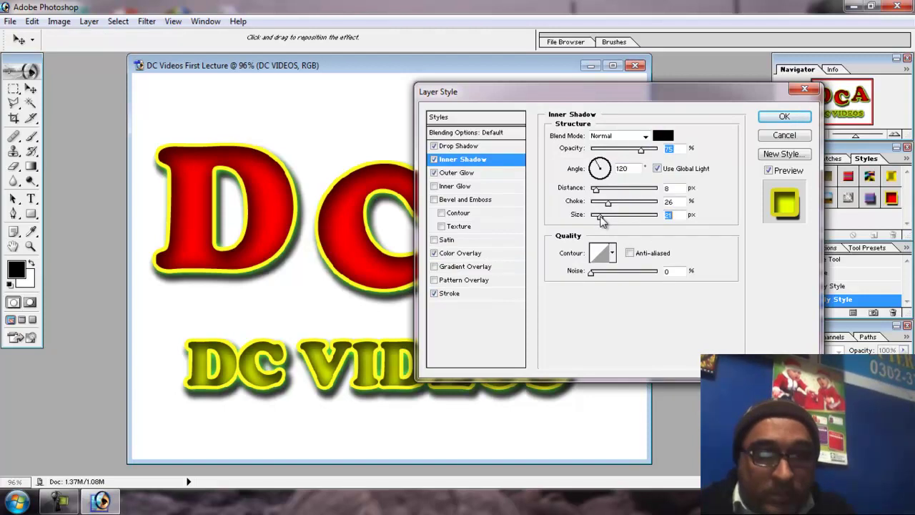
pyautogui.moveTo(613, 205); pyautogui.dragTo(602, 206)
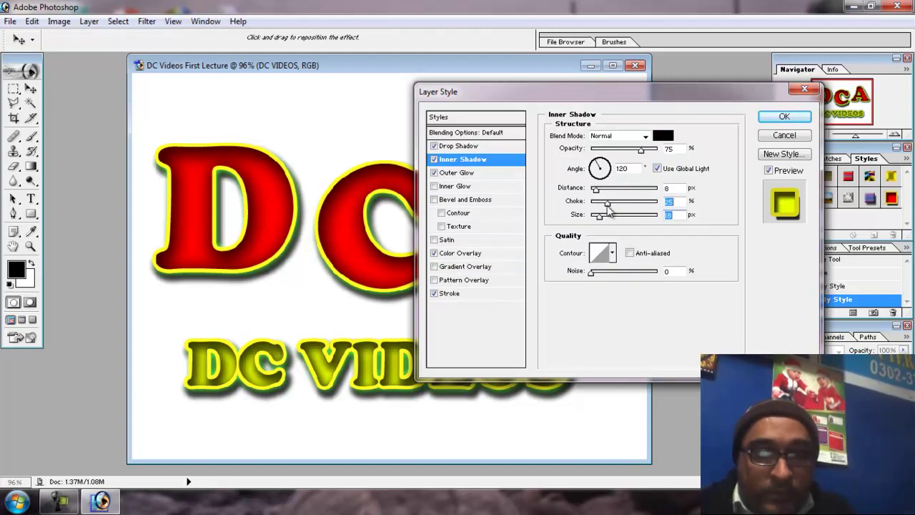
pyautogui.click(785, 116)
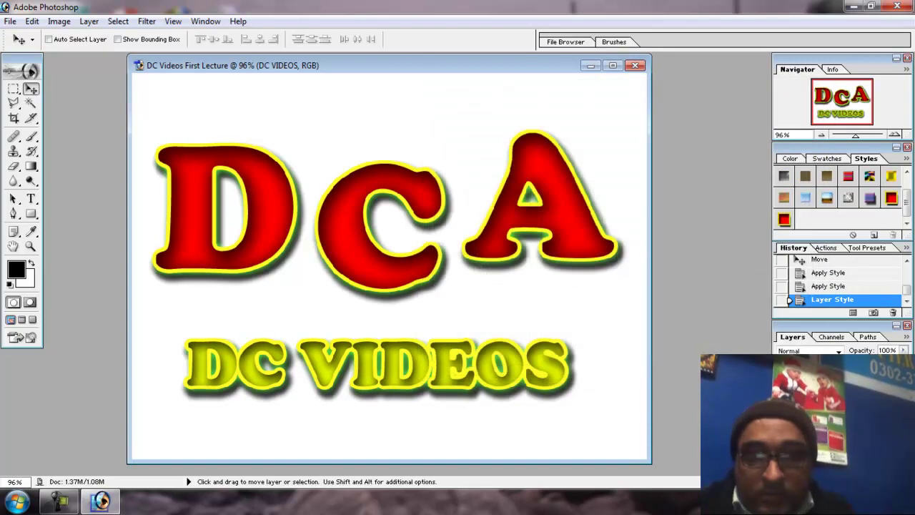
# Set the DC VIDEOS stroke blend mode to Normal in Blending Options
pyautogui.rightClick(786, 361)
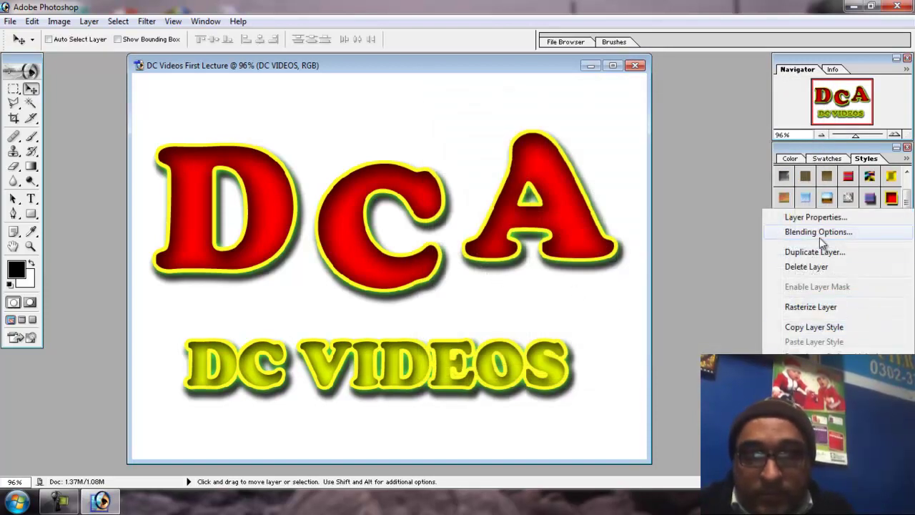
pyautogui.press('Escape')
pyautogui.press('h')
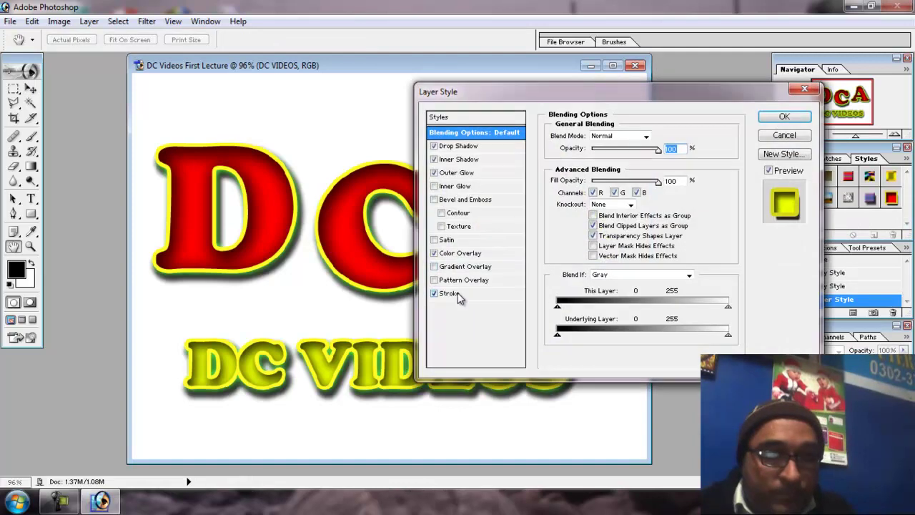
pyautogui.click(458, 295)
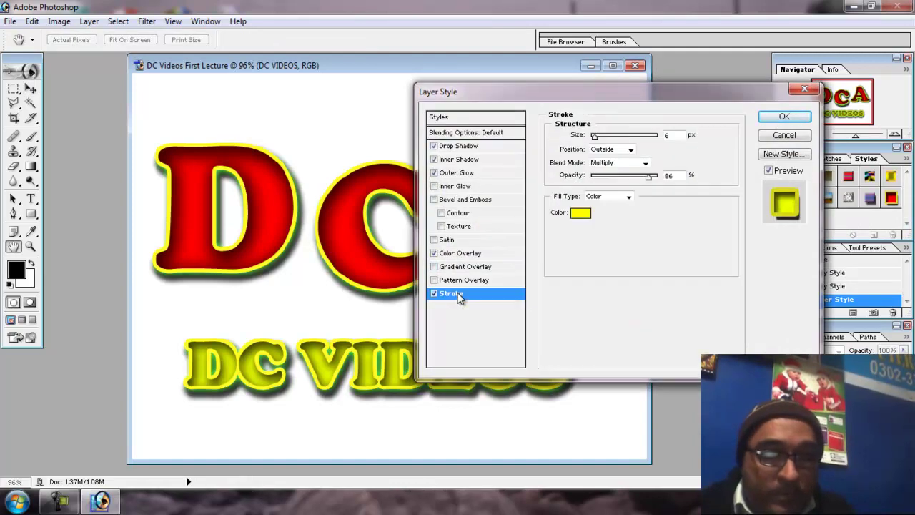
pyautogui.click(583, 214)
pyautogui.moveTo(488, 313); pyautogui.dragTo(493, 141)
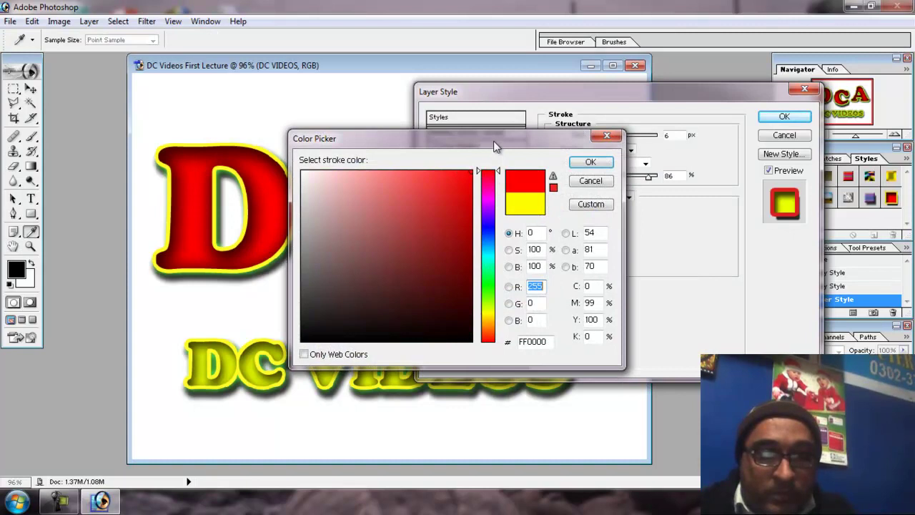
pyautogui.click(588, 161)
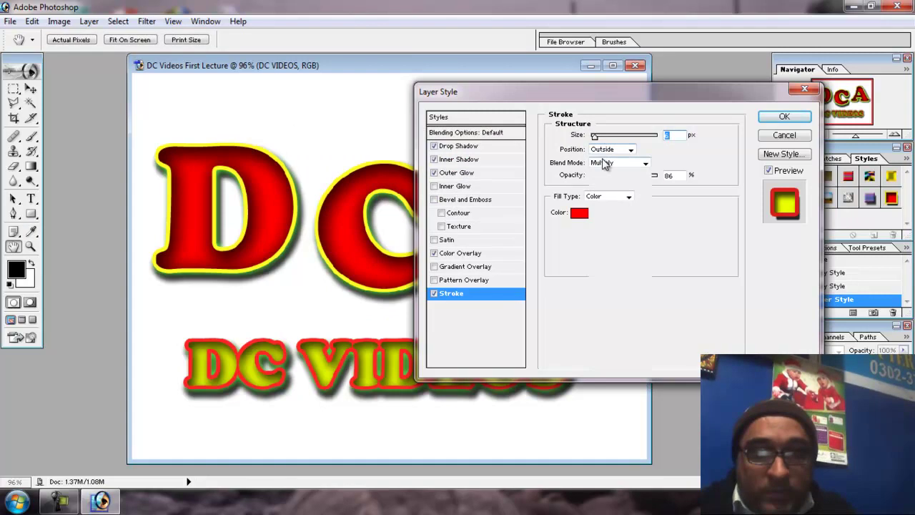
pyautogui.click(607, 163)
pyautogui.click(605, 175)
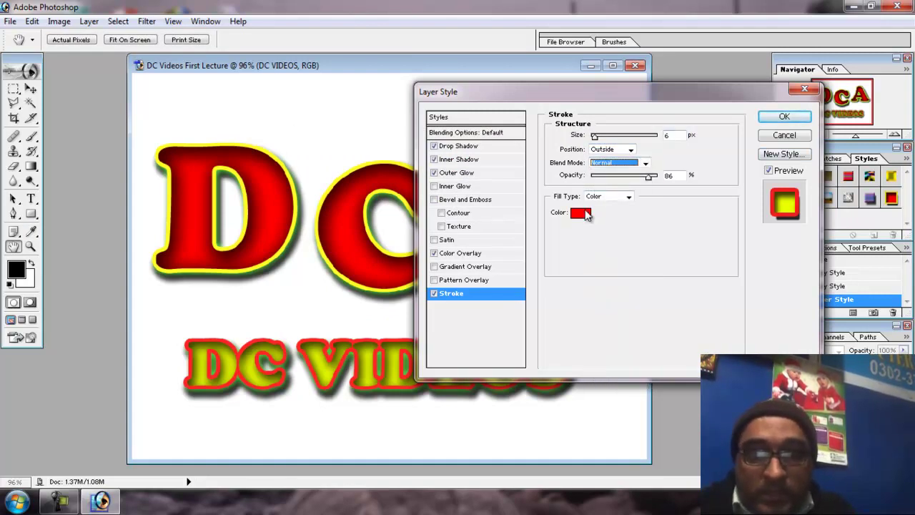
# Make the DC VIDEOS stroke colour black (000000) and apply it
pyautogui.click(580, 213)
pyautogui.click(379, 255)
pyautogui.moveTo(378, 255); pyautogui.dragTo(299, 343)
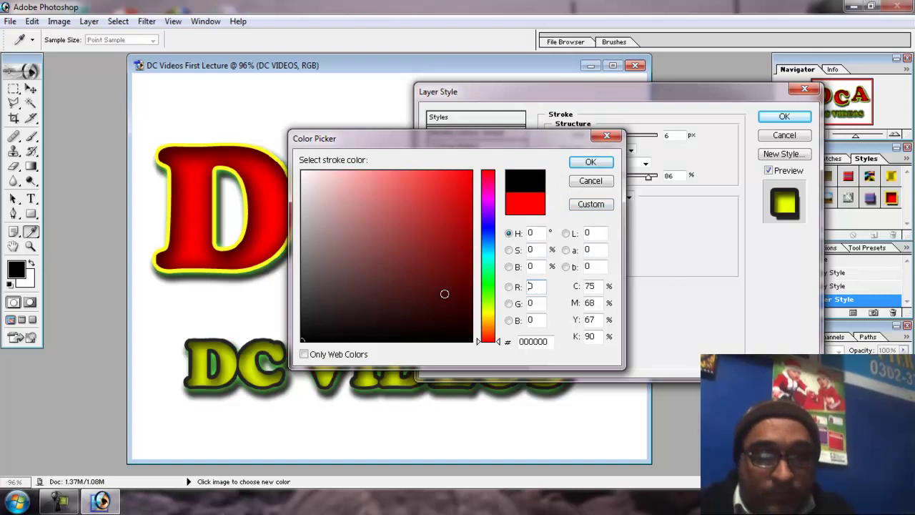
pyautogui.click(489, 228)
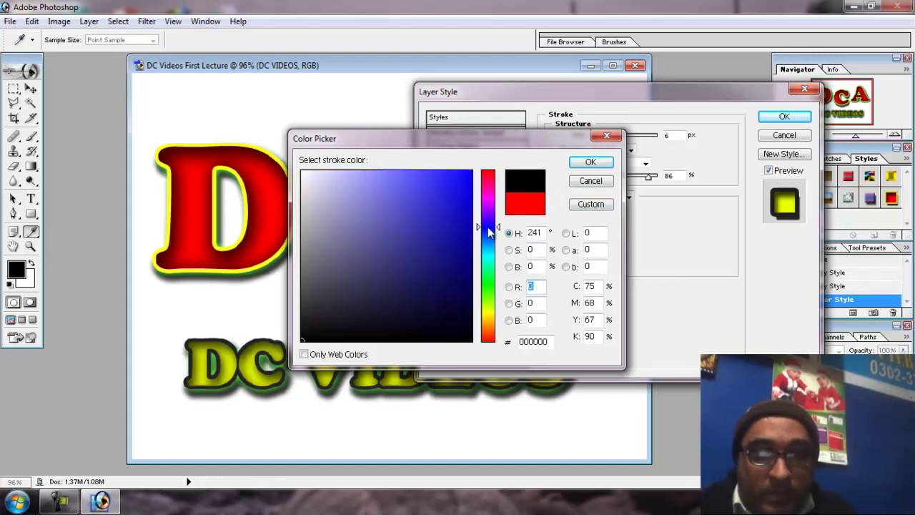
pyautogui.moveTo(468, 338)
pyautogui.mouseDown()
pyautogui.moveTo(507, 445)
pyautogui.moveTo(465, 317)
pyautogui.moveTo(503, 216)
pyautogui.moveTo(450, 217)
pyautogui.moveTo(301, 310)
pyautogui.moveTo(188, 431)
pyautogui.mouseUp()
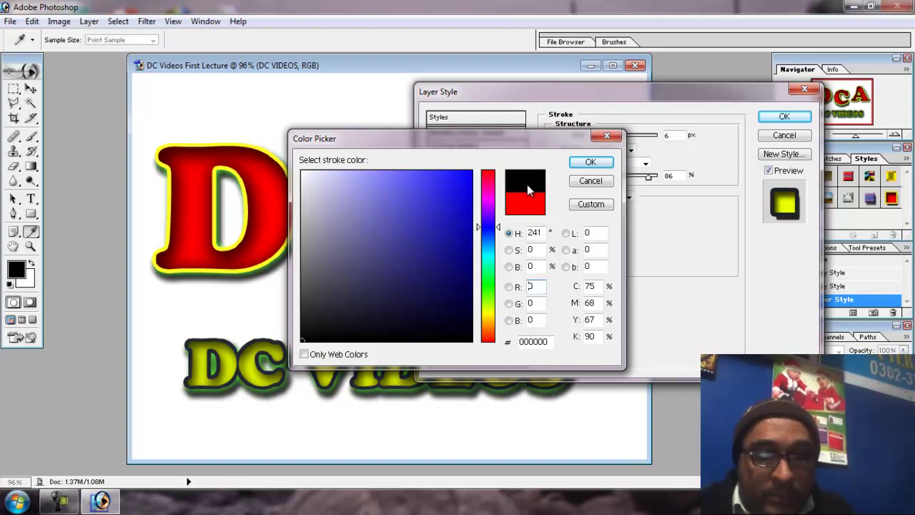
pyautogui.click(591, 163)
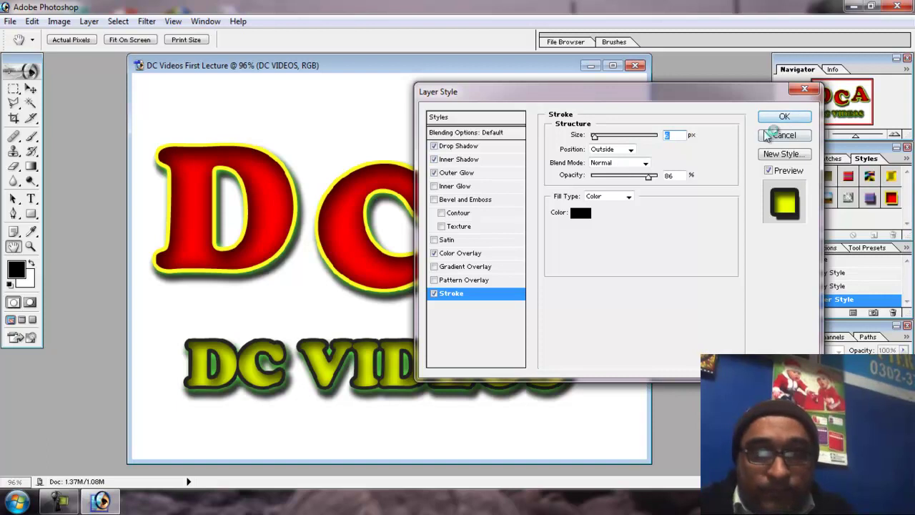
pyautogui.click(785, 118)
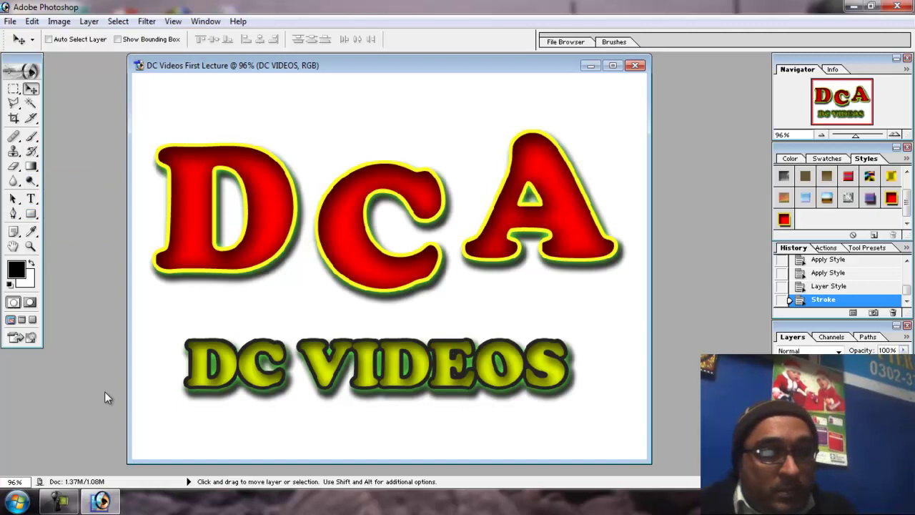
pyautogui.press('F10')
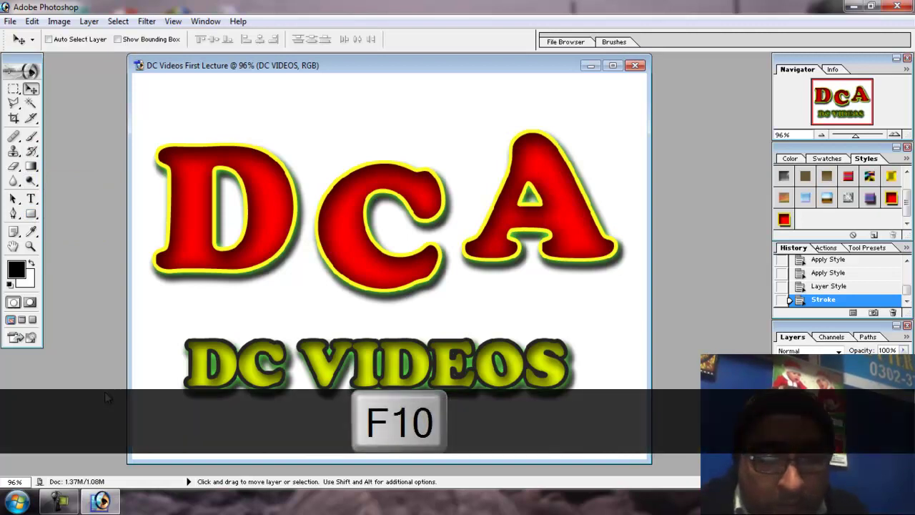